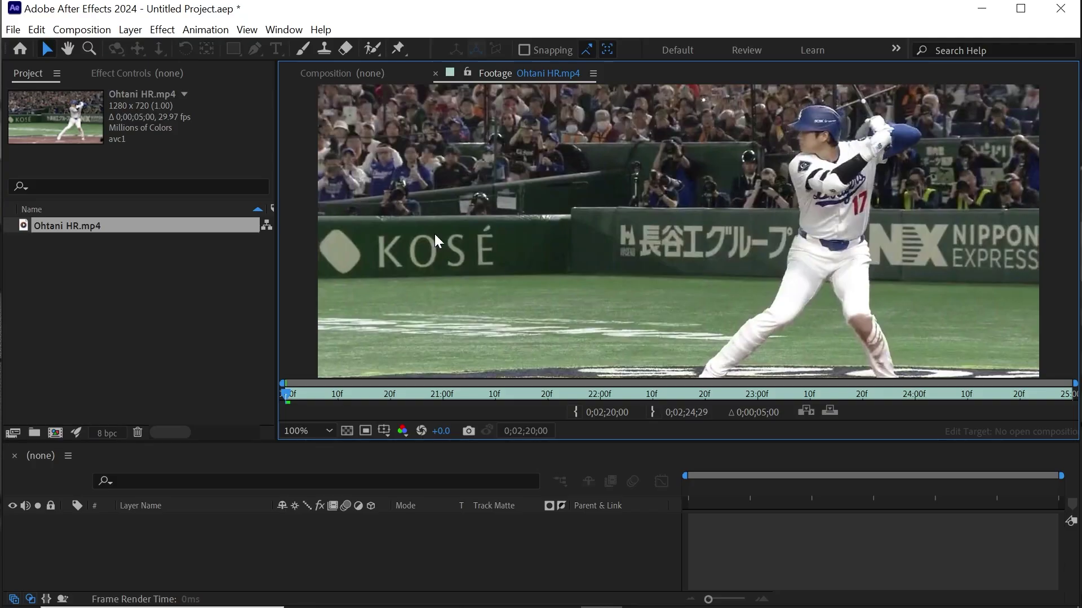
Preview the swing, then build the Ohtani HR composition from Ohtani HR.mp4
drag(358, 402, 710, 351)
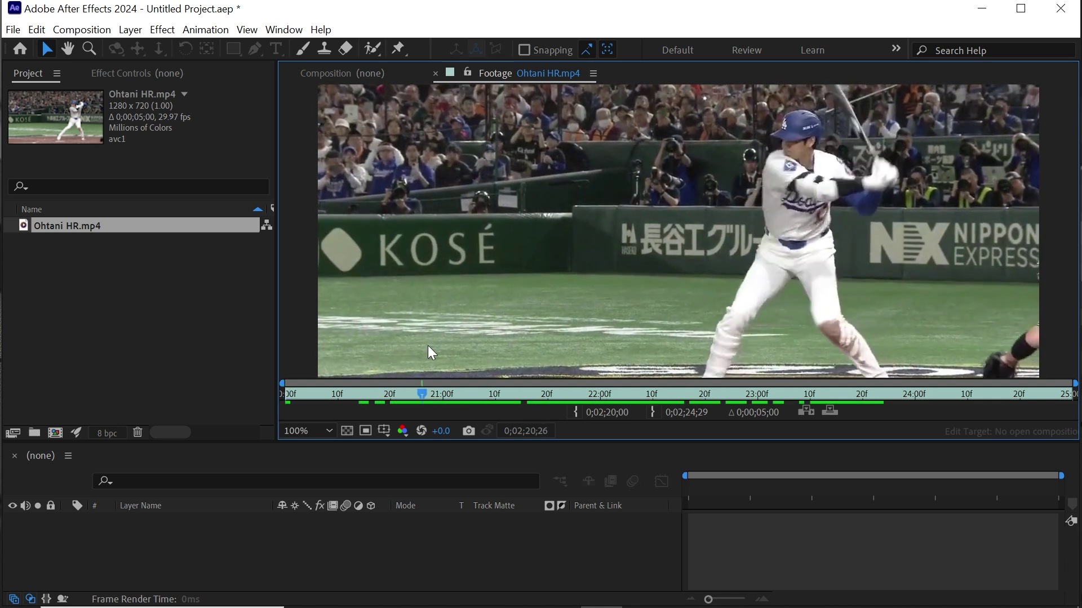
mouse_move(710, 351)
mouse_down()
mouse_move(733, 332)
mouse_move(390, 274)
mouse_up()
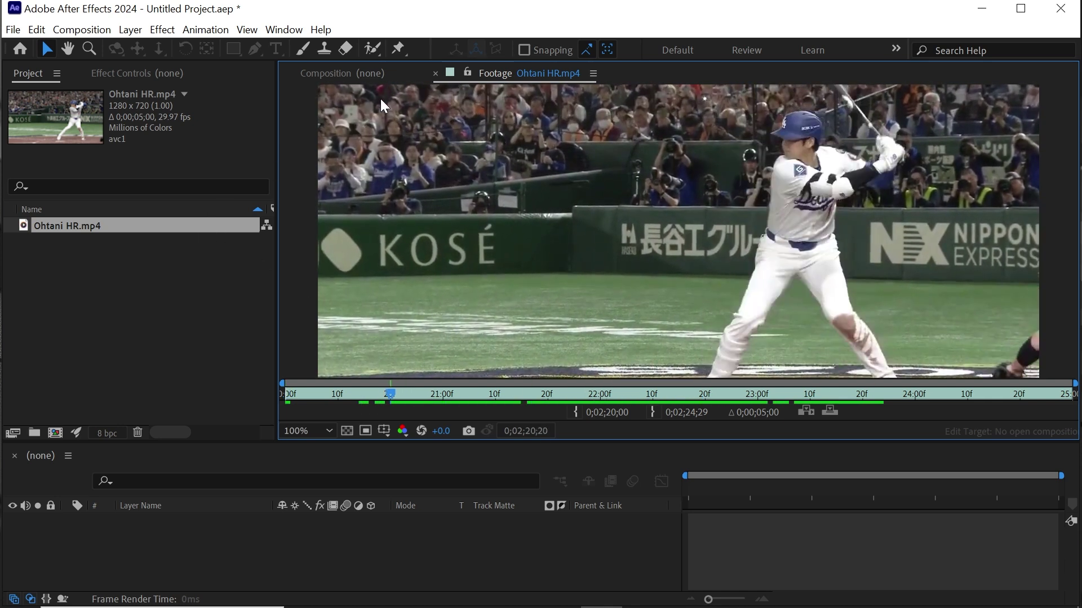
click(372, 75)
drag(102, 232, 811, 260)
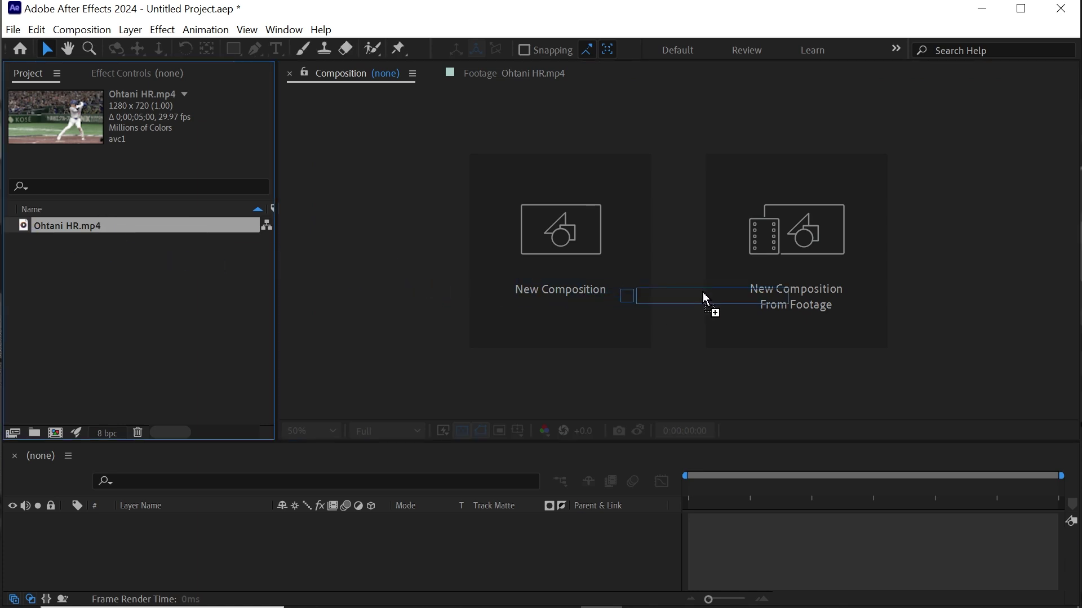
drag(811, 259, 806, 271)
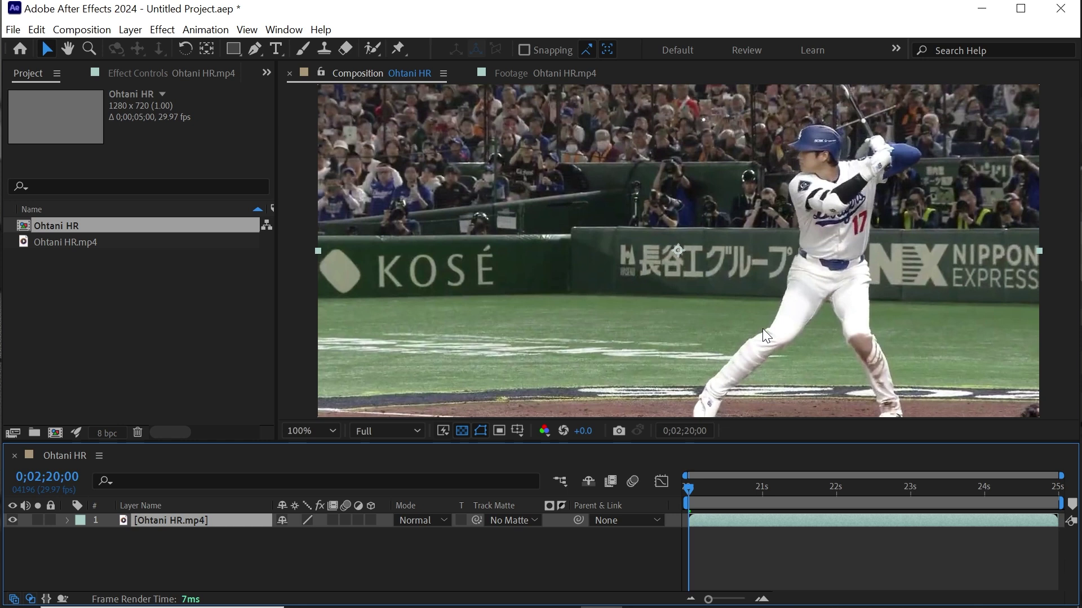
Paint a first Roto Brush stroke down the batter in the maximized Layer panel
double_click(223, 521)
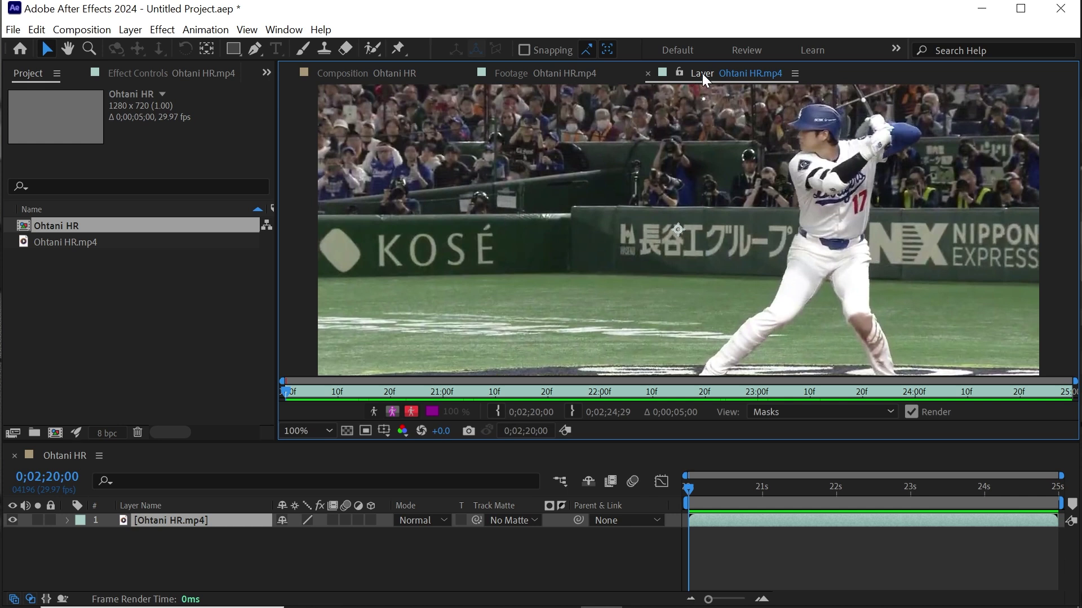
click(372, 48)
key(grave)
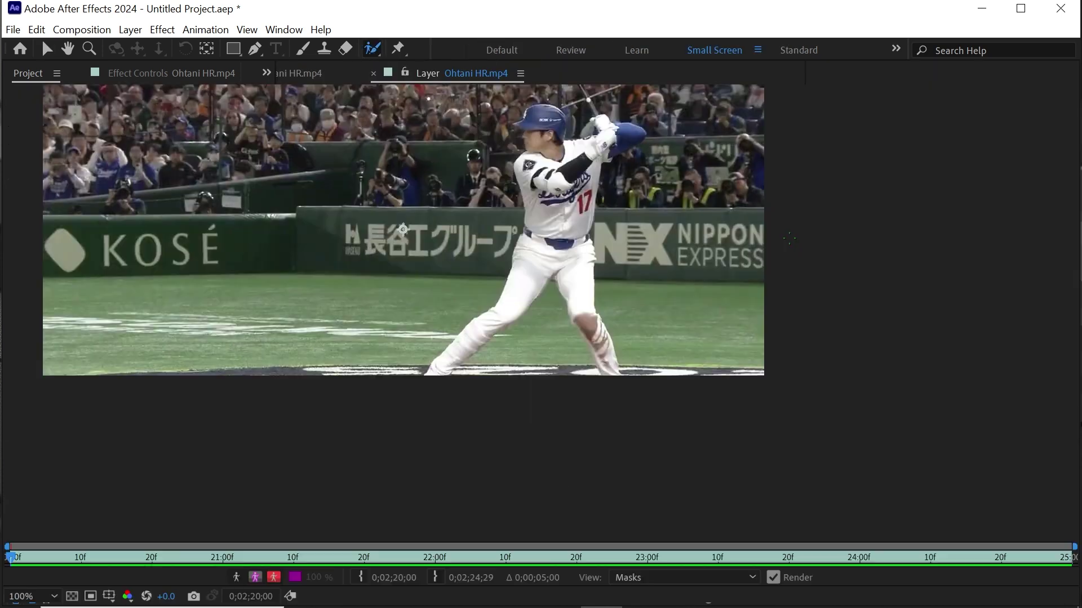
key(period)
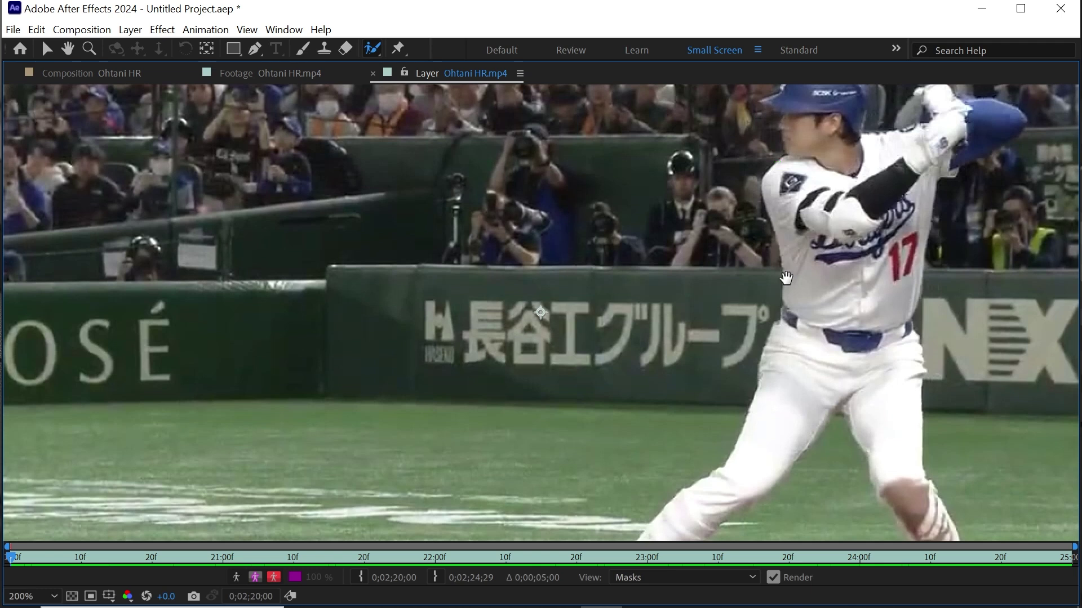
drag(893, 278, 617, 266)
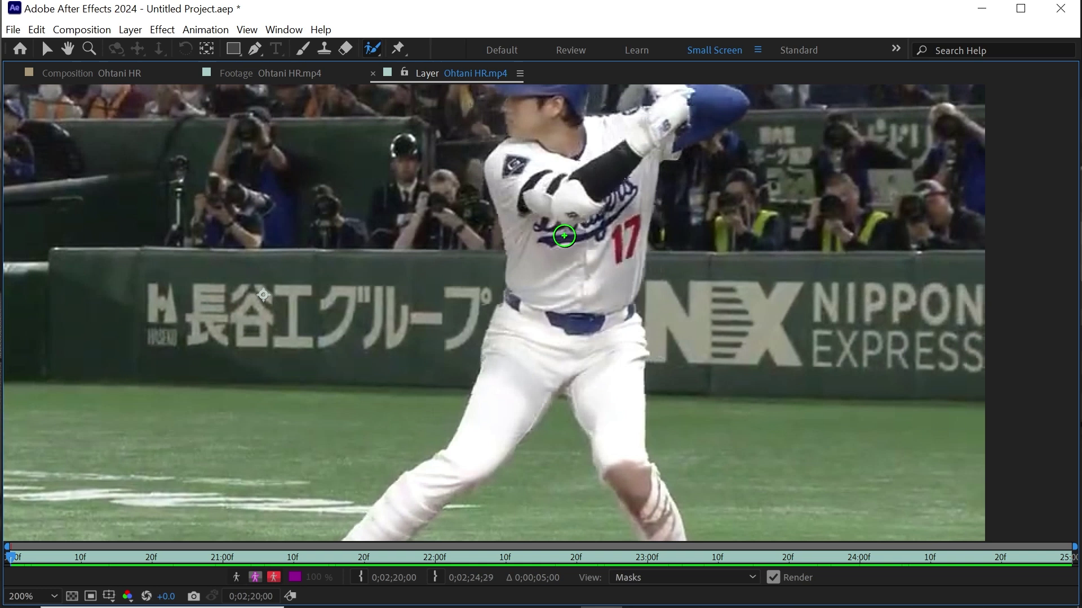
key(comma)
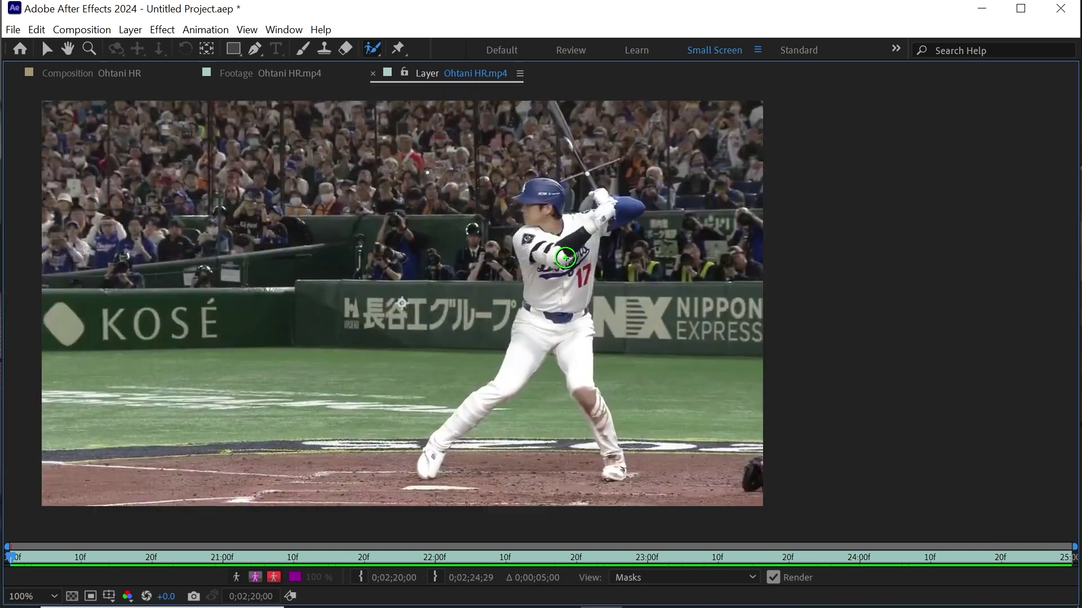
drag(550, 202, 471, 410)
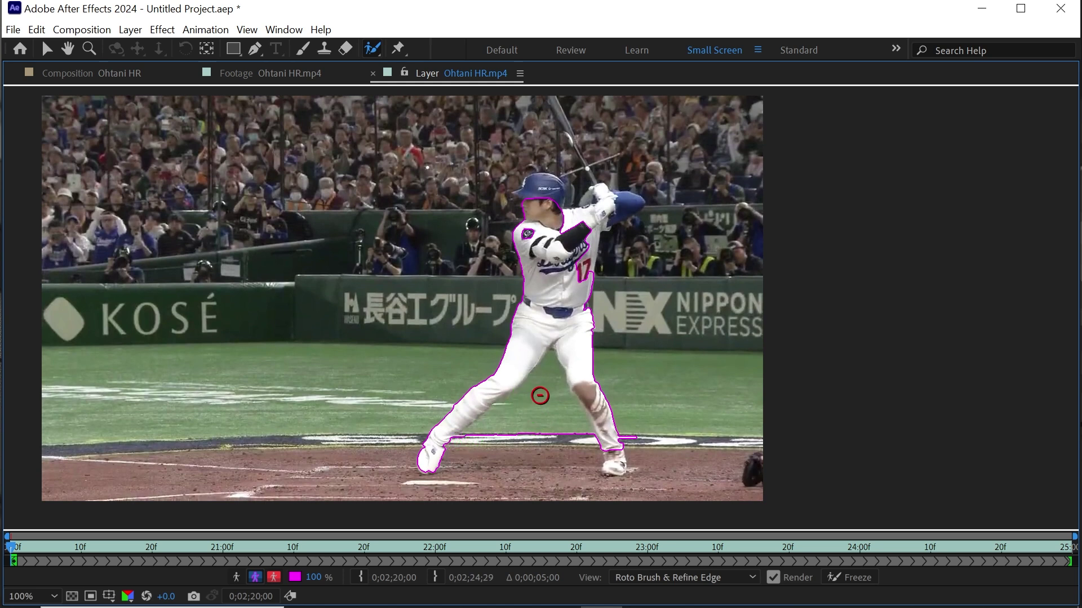
Remove the gap between the batter's legs and add both feet and shins
drag(532, 423, 571, 280)
scroll(568, 325, up, 2)
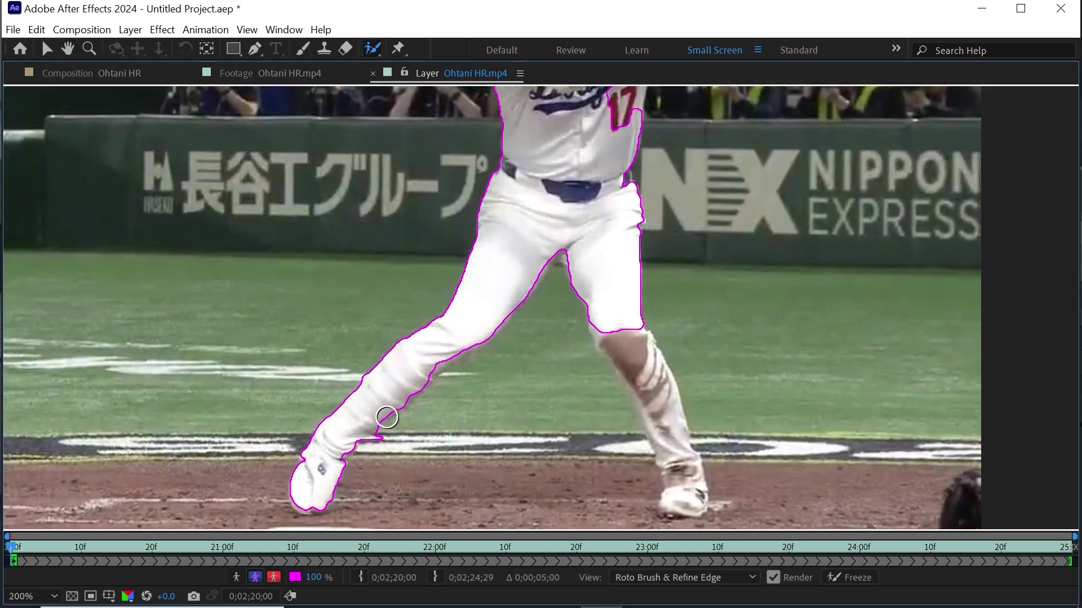
drag(374, 440, 379, 434)
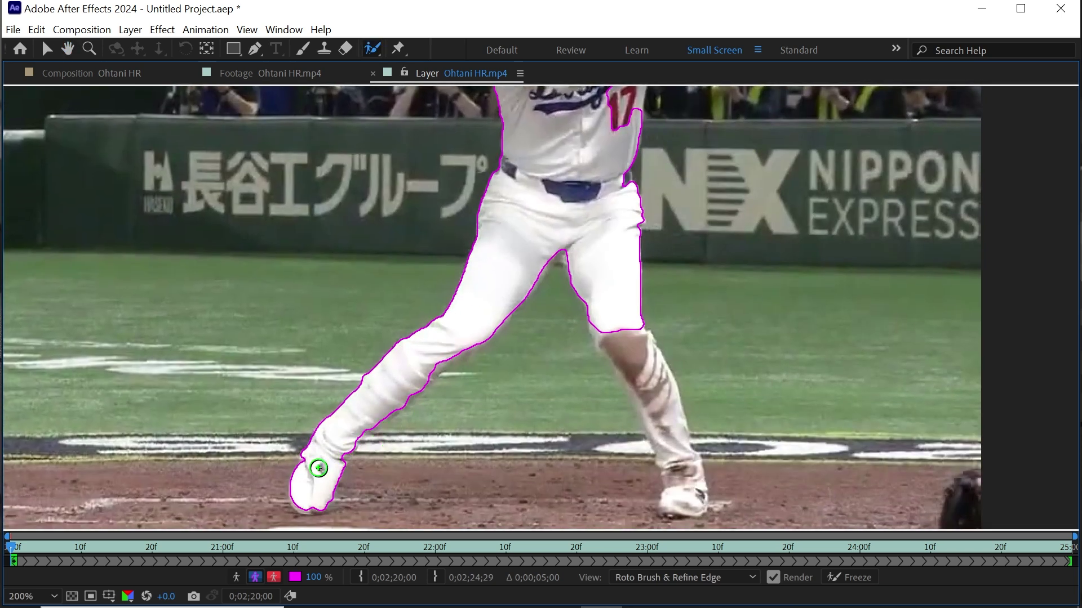
drag(313, 508, 315, 508)
mouse_move(470, 377)
mouse_down()
mouse_move(448, 372)
mouse_move(483, 331)
mouse_up()
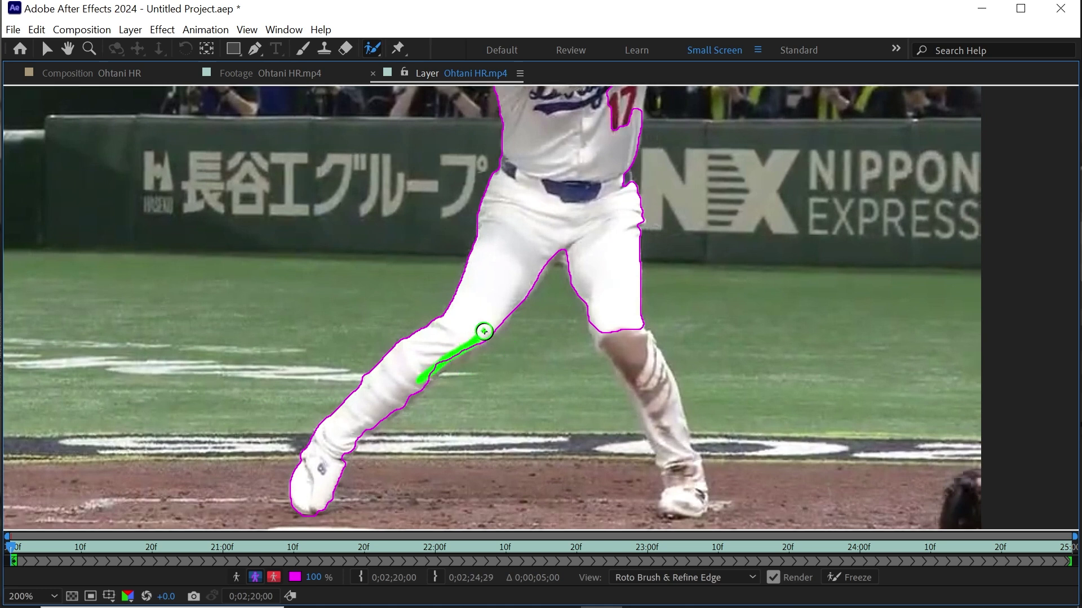
mouse_move(618, 343)
mouse_down()
mouse_move(683, 470)
mouse_move(668, 469)
mouse_up()
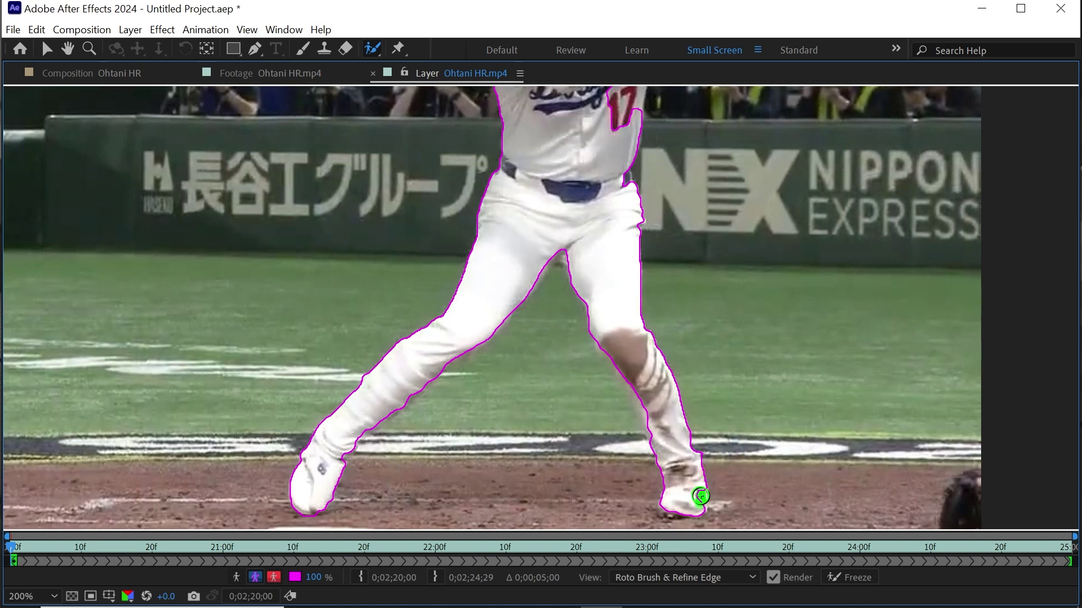
drag(688, 353, 644, 293)
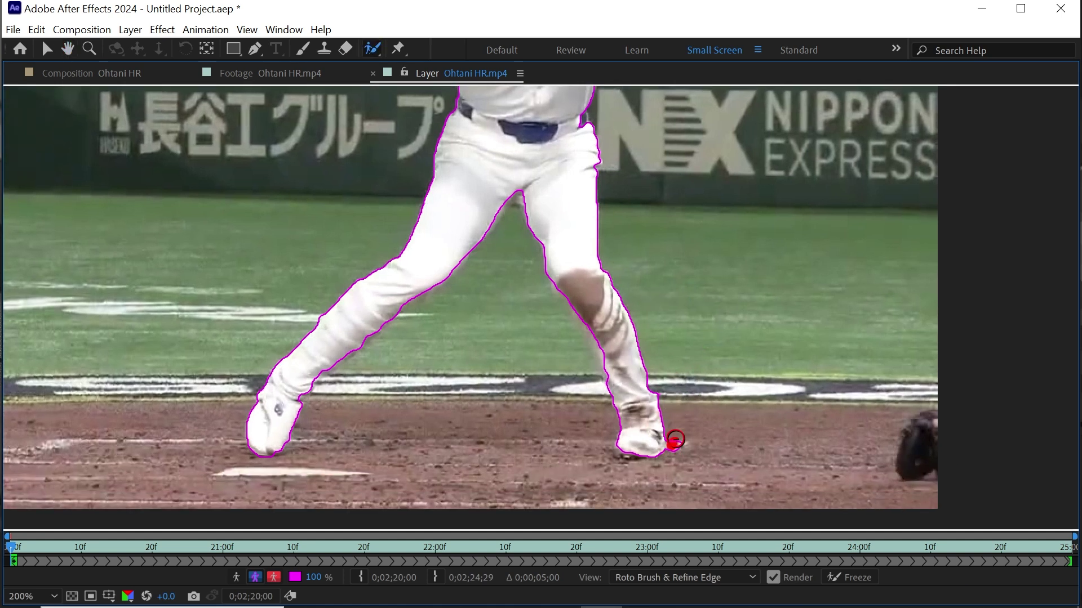
scroll(669, 307, up, 5)
scroll(634, 372, up, 2)
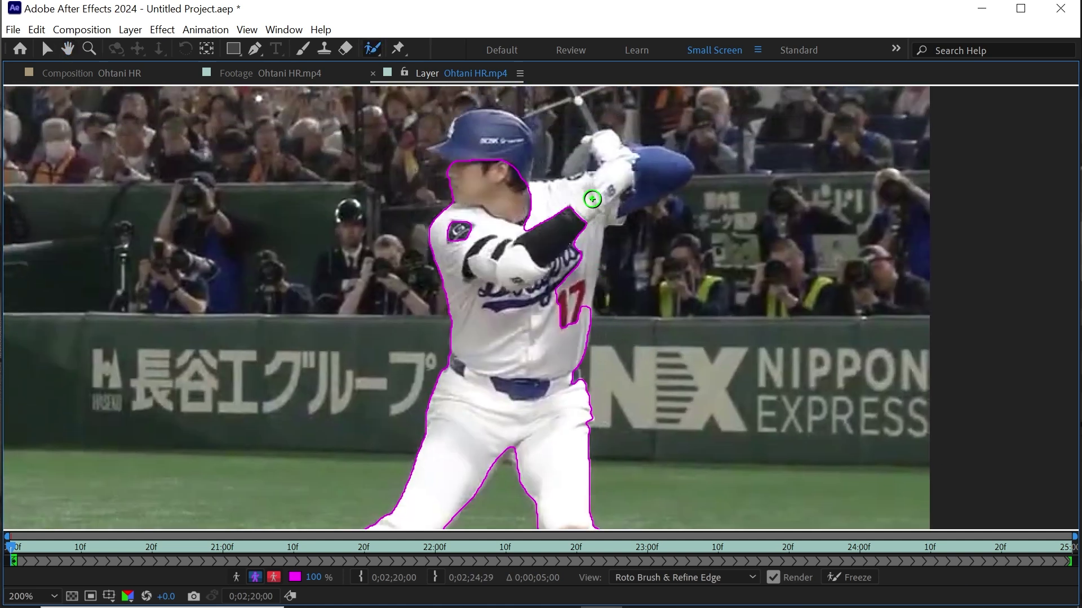
Add the arms, hands, helmet and bat, trim background, and propagate forward
drag(592, 200, 581, 313)
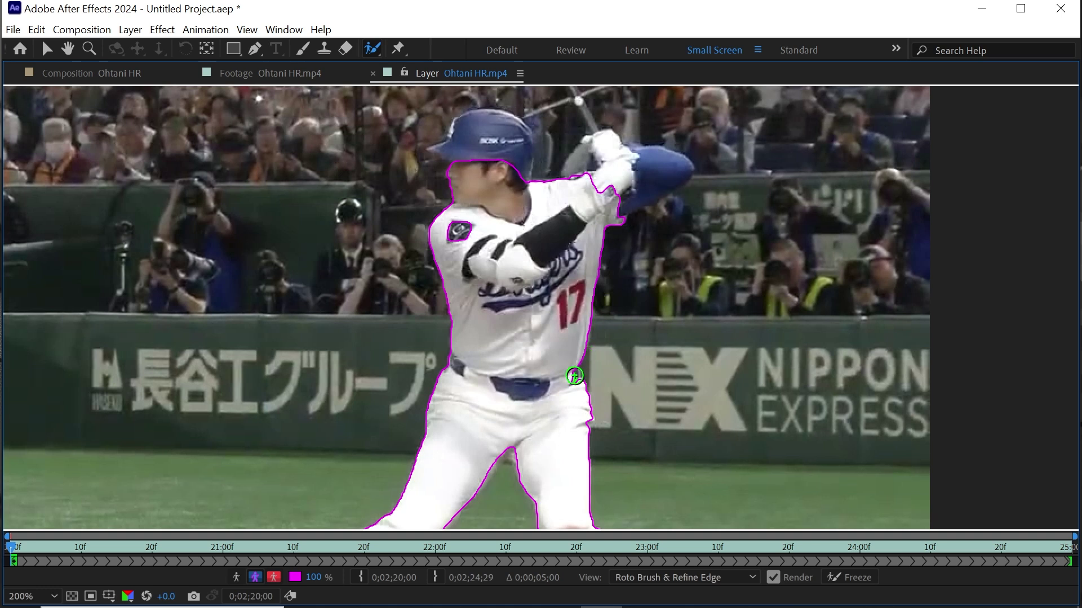
scroll(599, 296, up, 3)
mouse_move(455, 251)
mouse_down()
mouse_move(529, 238)
mouse_move(572, 276)
mouse_up()
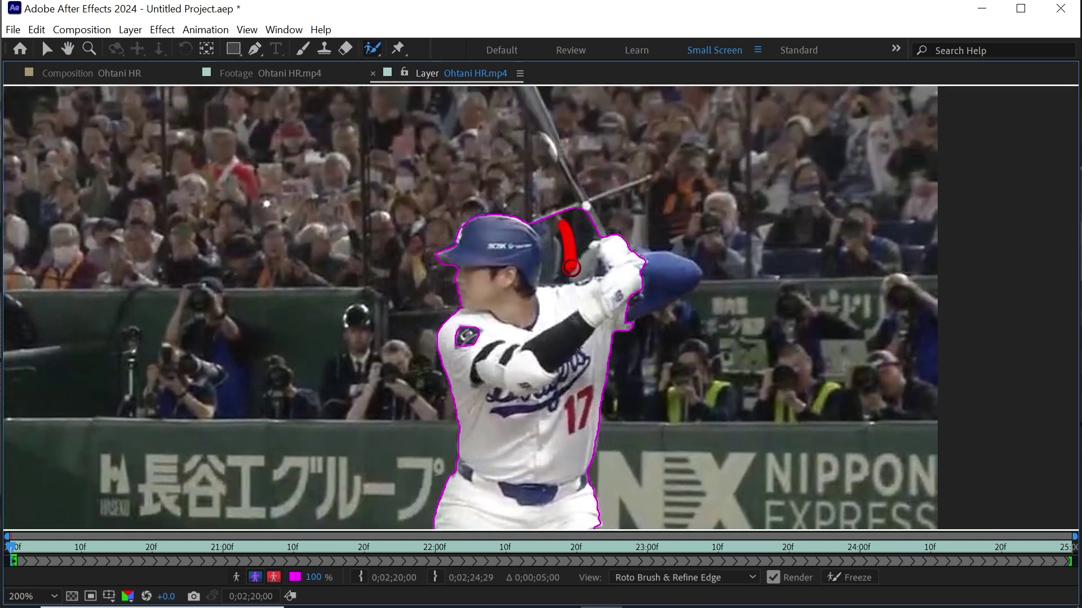
drag(634, 265, 689, 275)
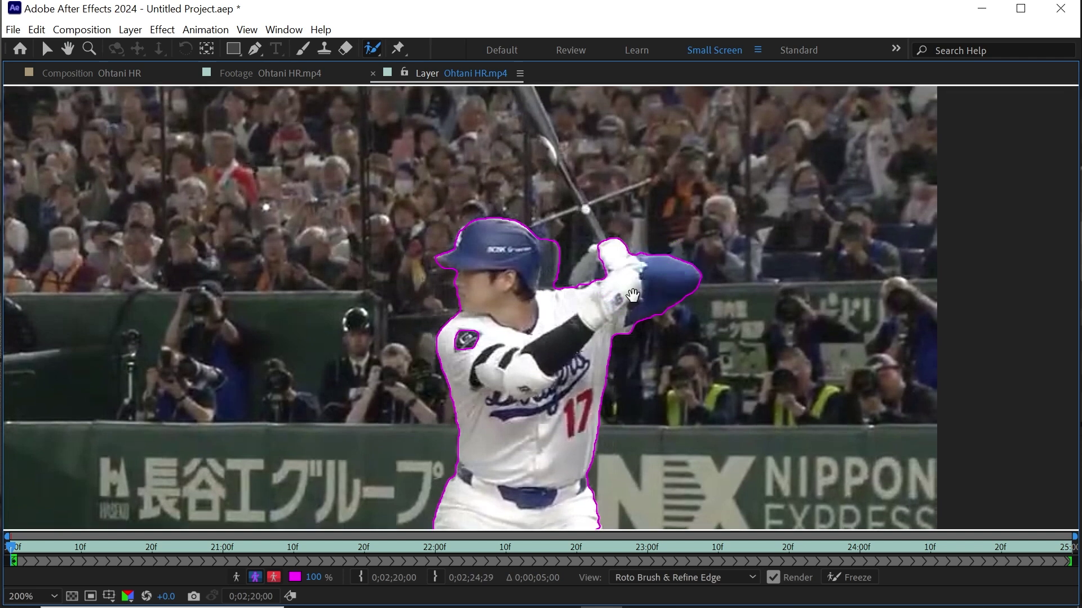
scroll(559, 201, up, 3)
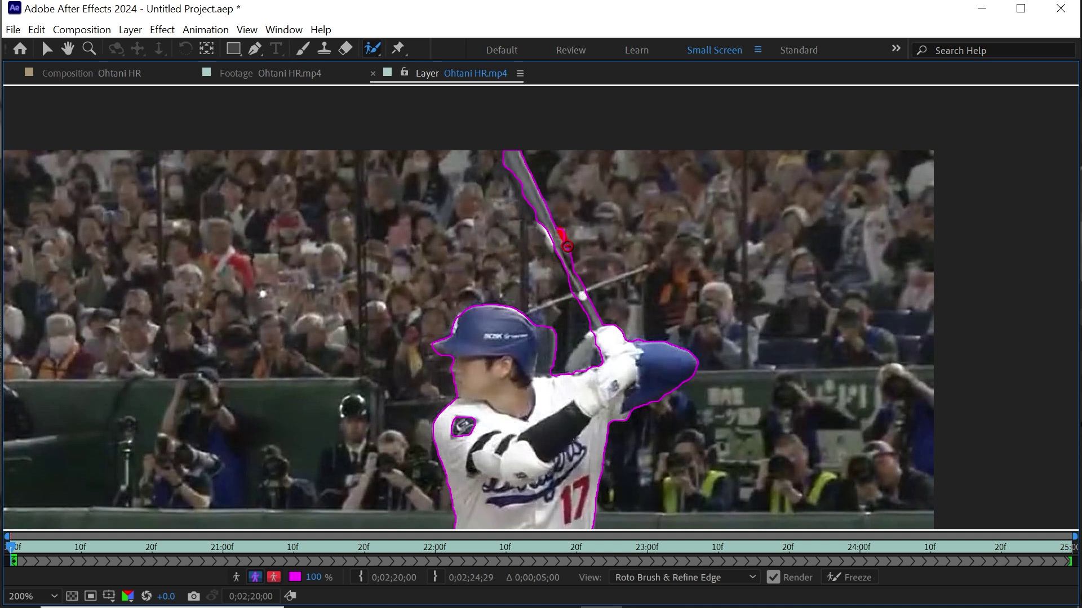
mouse_move(527, 192)
mouse_down()
mouse_move(580, 287)
mouse_move(551, 299)
mouse_up()
alt+drag(516, 185, 534, 221)
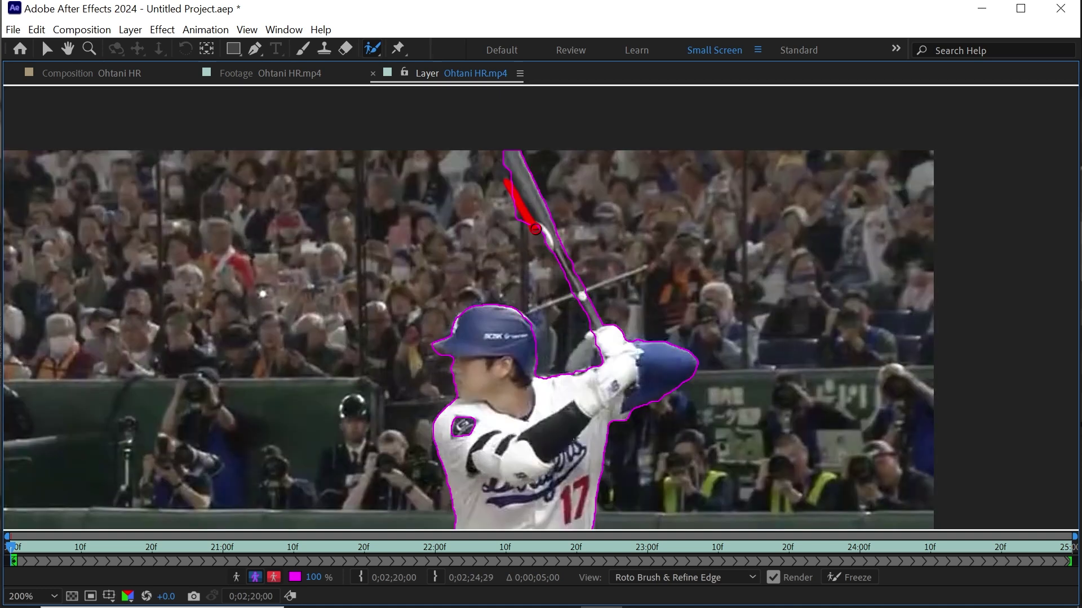
scroll(534, 223, down, 3)
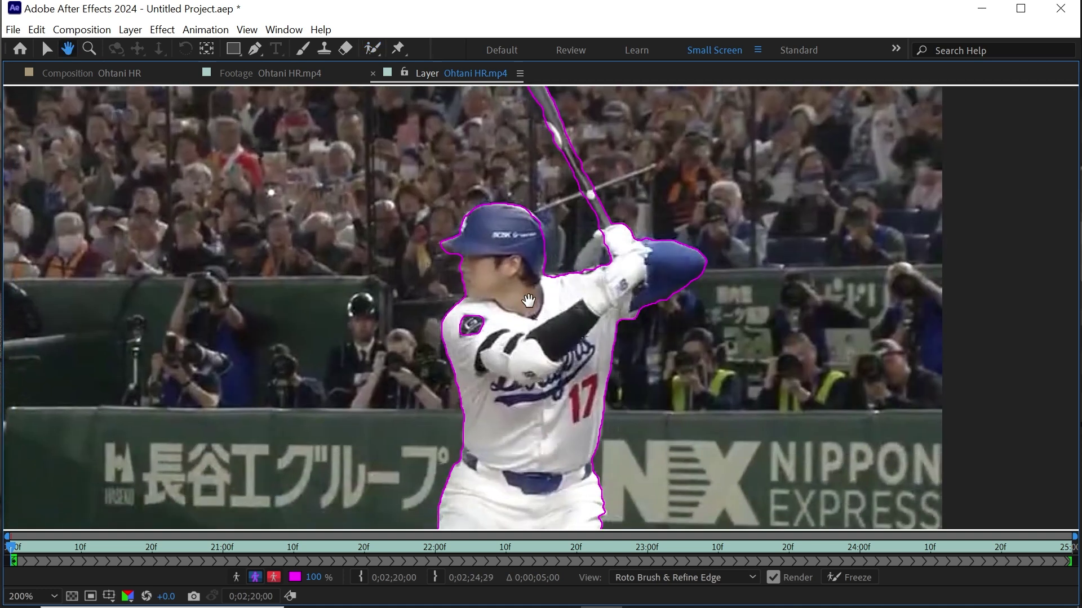
scroll(614, 196, down, 6)
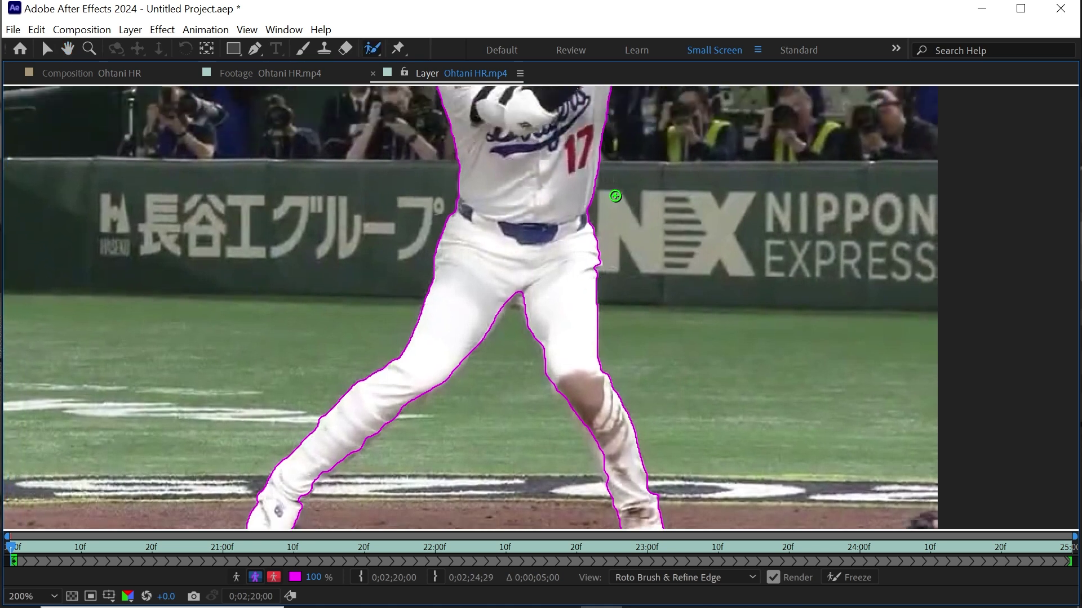
scroll(614, 196, down, 2)
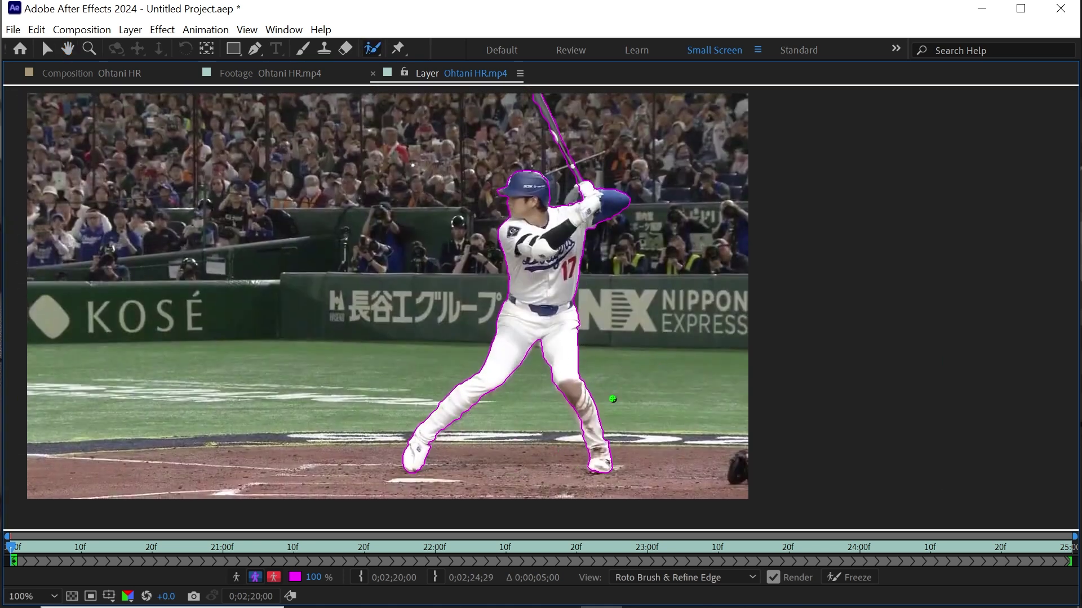
key(Page_Down)
key(Page_Down)
key(Page_Down)
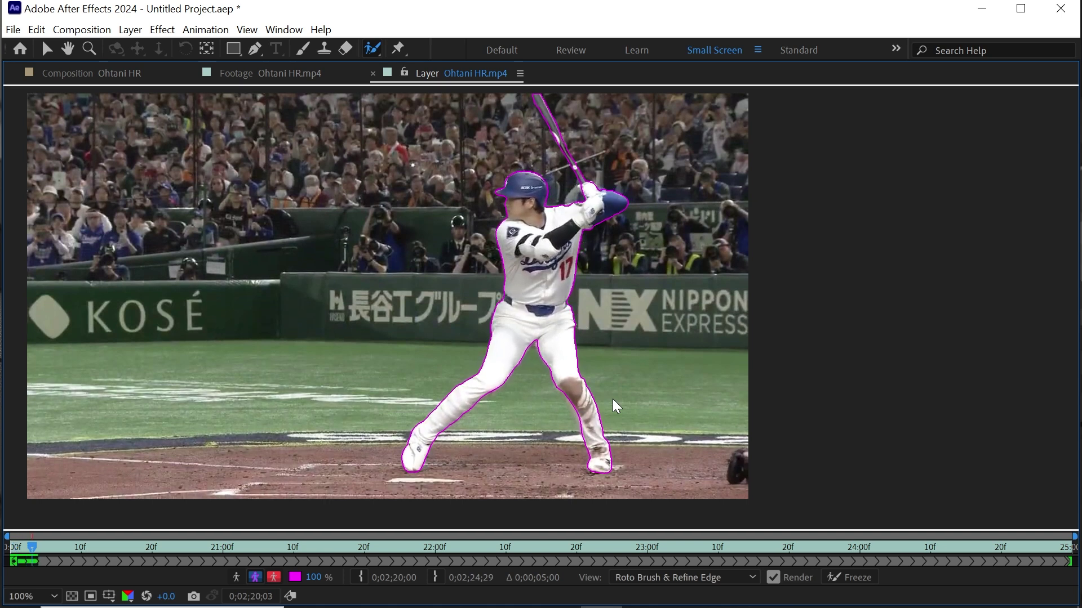
Step through the swing frames to check and extend the batter's roto outline
key(space)
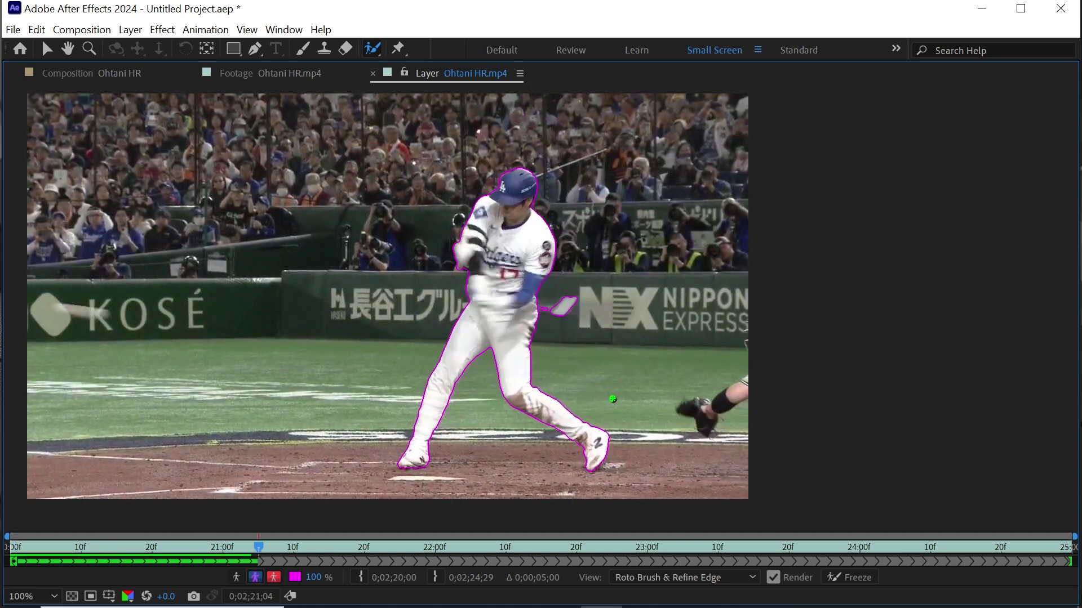
key(Page_Up)
key(Page_Up)
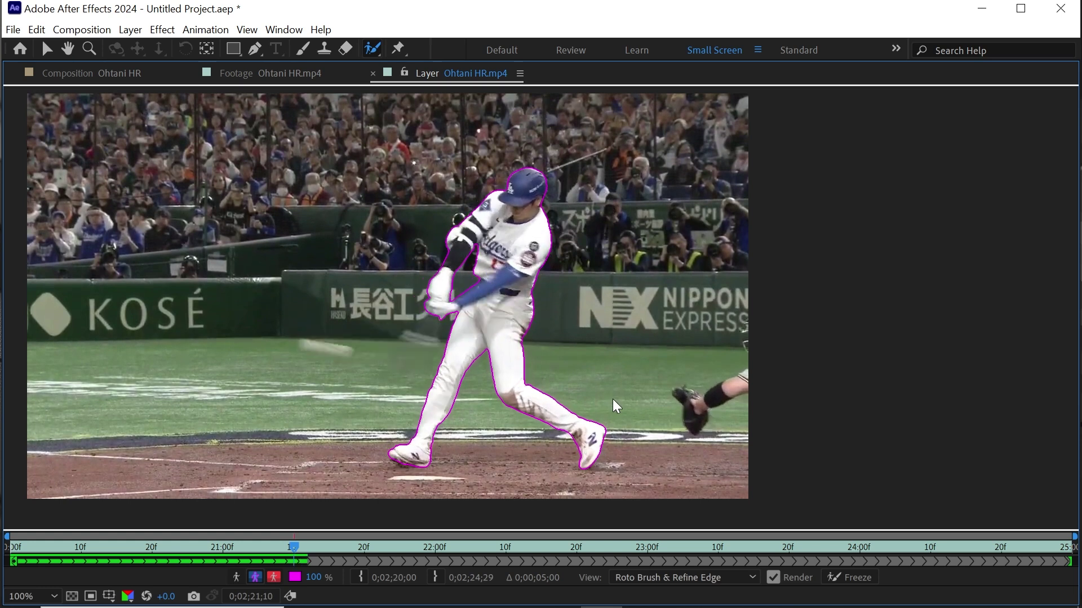
key(Page_Up)
key(Page_Up)
key(Page_Up)
key(Page_Up)
key(Page_Down)
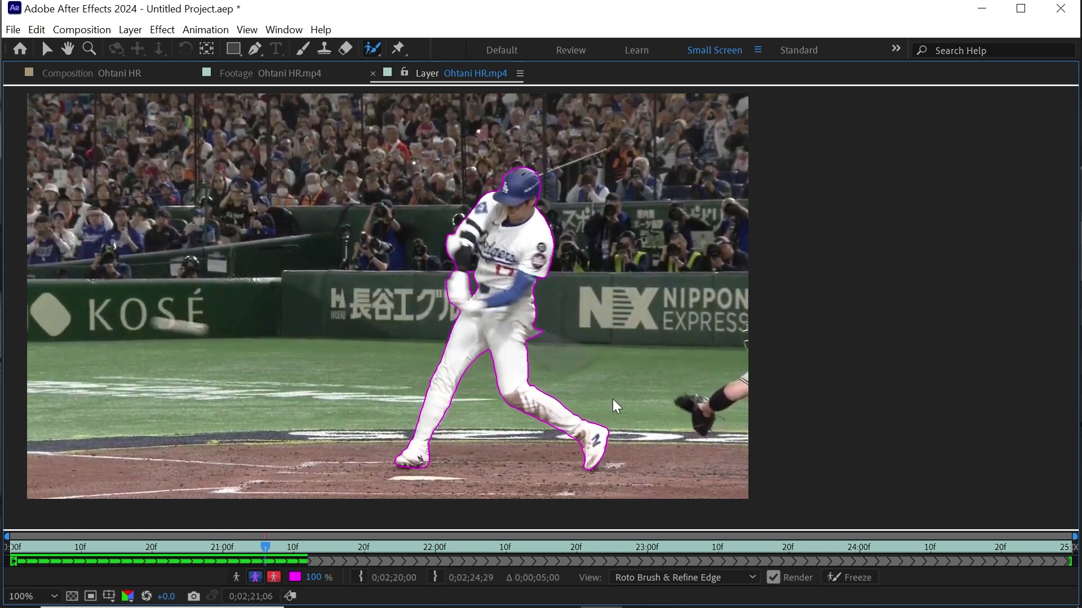
key(space)
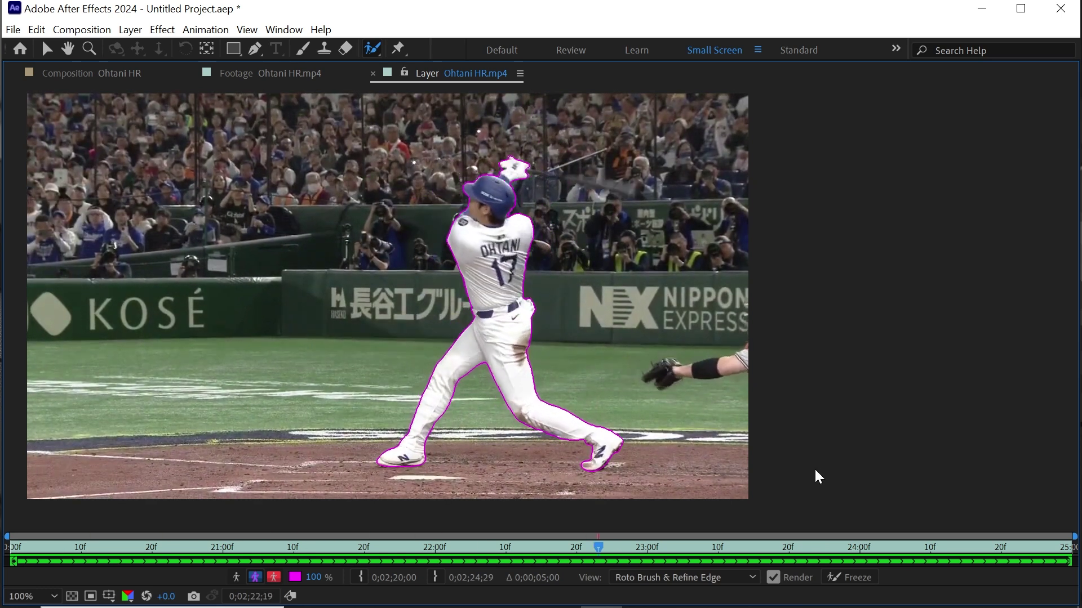
Freeze the roto propagation and view the cut-out batter without the transparency grid
click(858, 578)
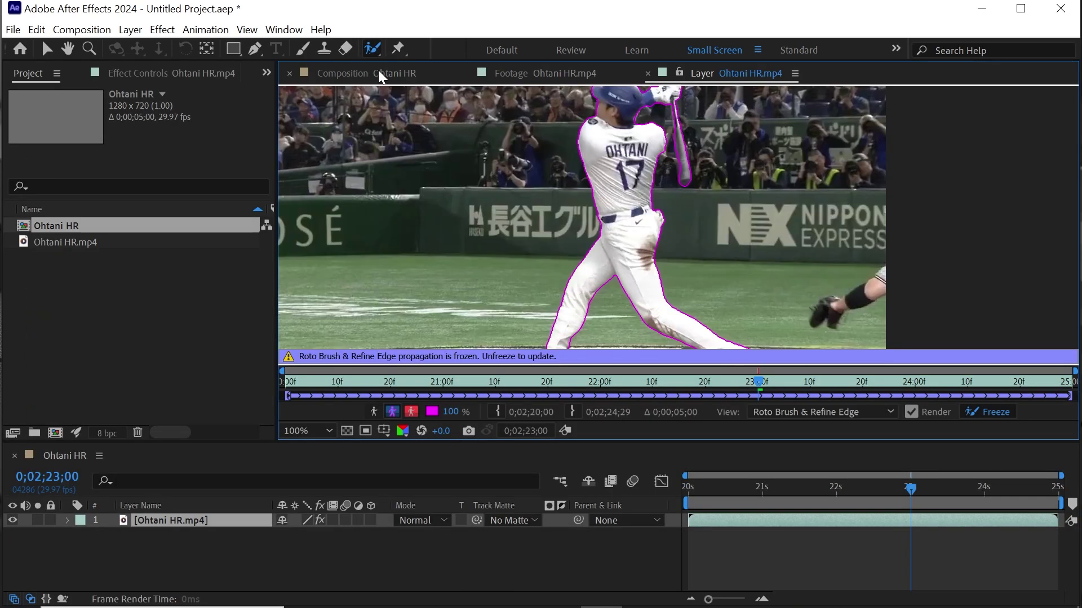
click(378, 73)
drag(727, 334, 635, 313)
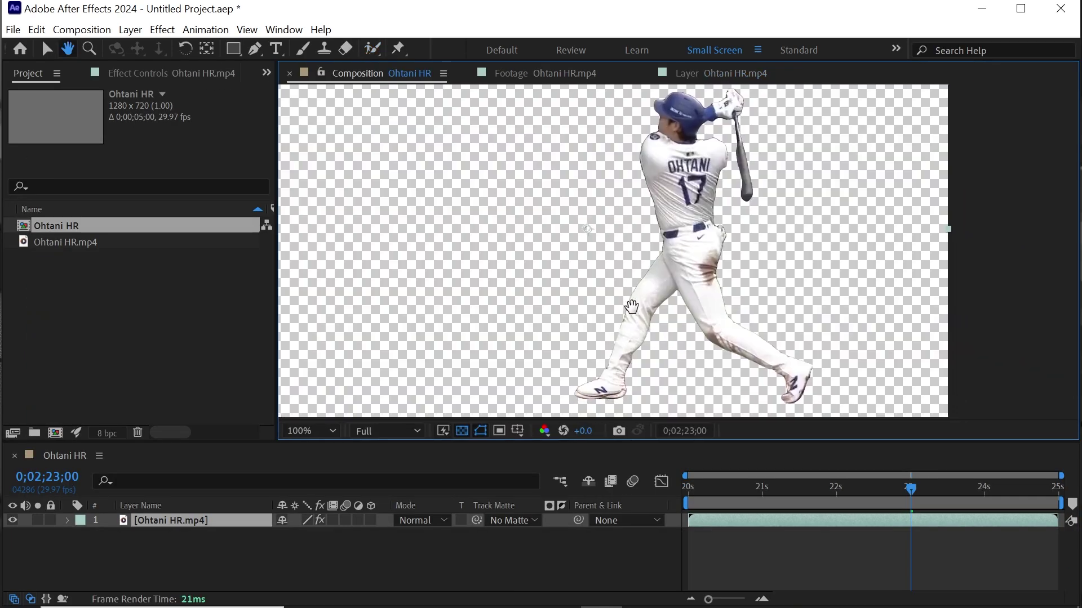
click(462, 431)
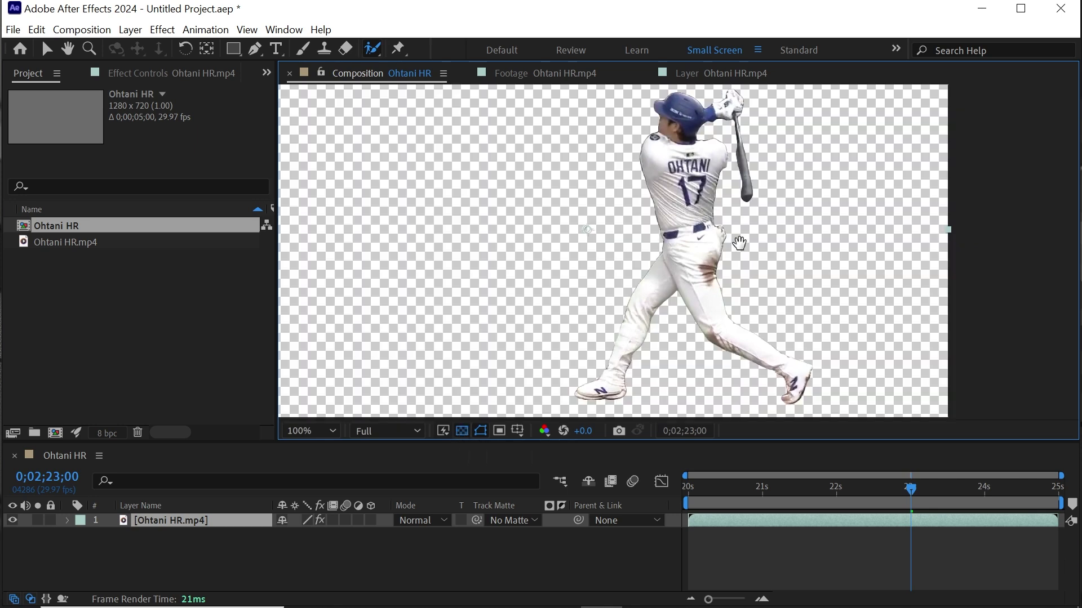
drag(740, 243, 699, 258)
click(461, 431)
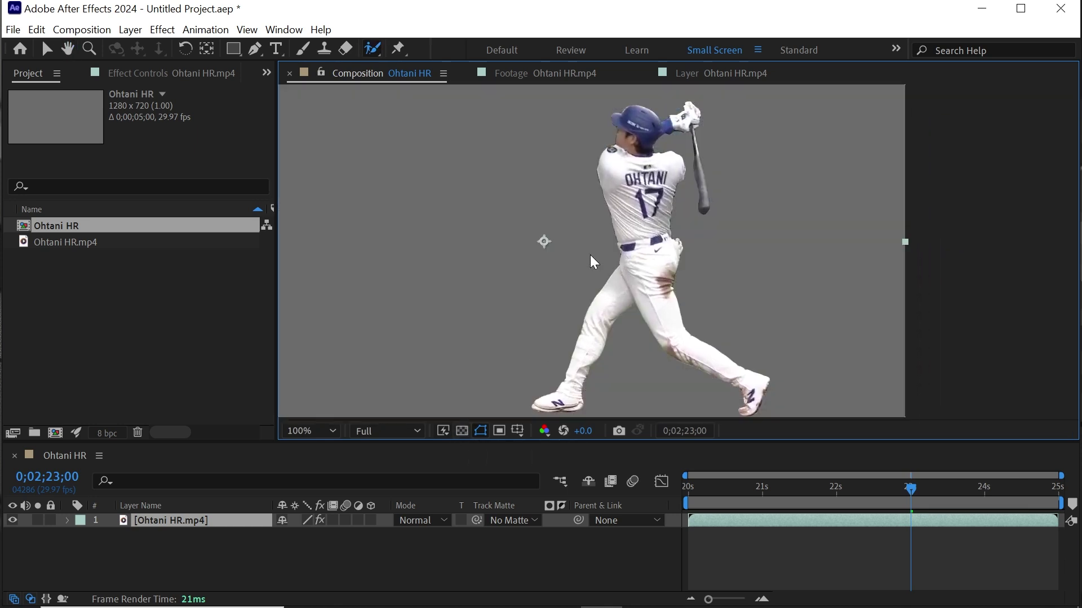
Change the Ohtani HR background colour to the lighter grey 767676
key(ctrl+k)
drag(527, 207, 521, 114)
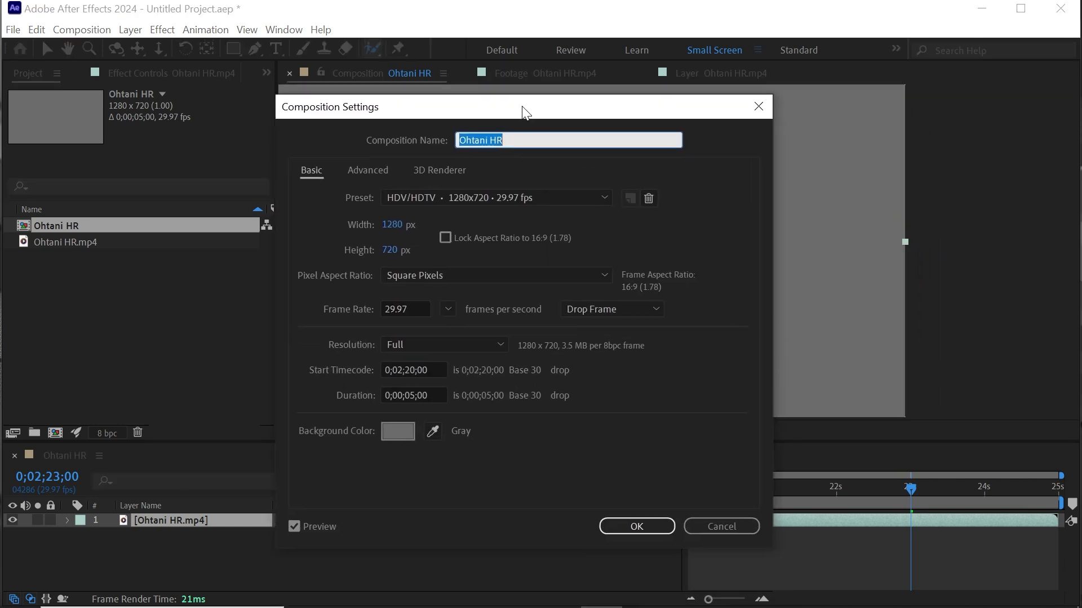
click(399, 432)
drag(527, 367, 510, 281)
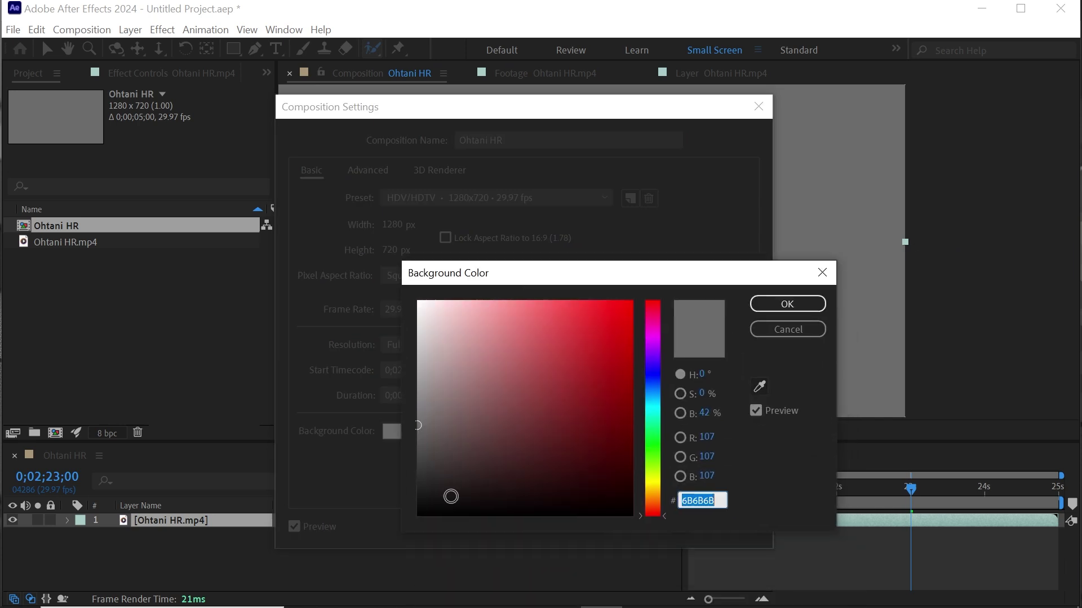
drag(415, 493, 418, 416)
click(803, 325)
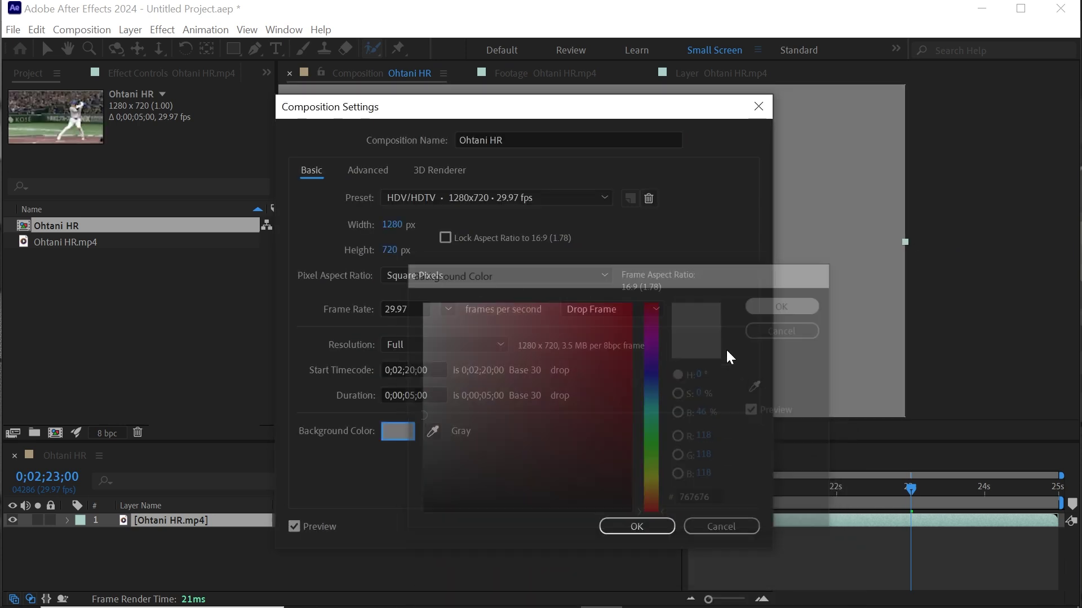
click(651, 526)
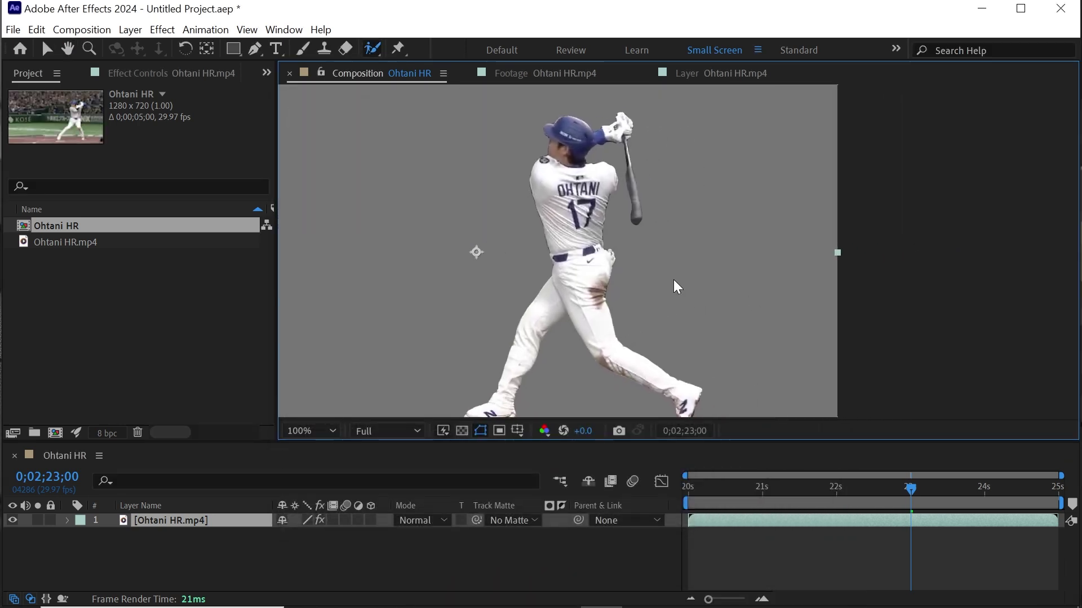
scroll(673, 280, up, 1)
drag(673, 279, 618, 321)
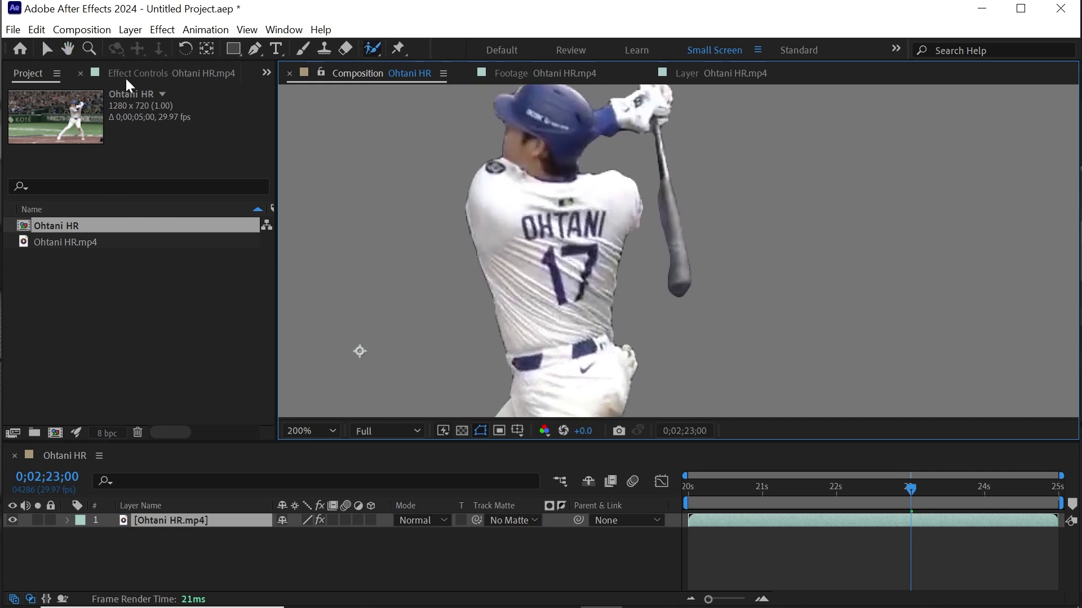
click(143, 73)
scroll(621, 223, up, 1)
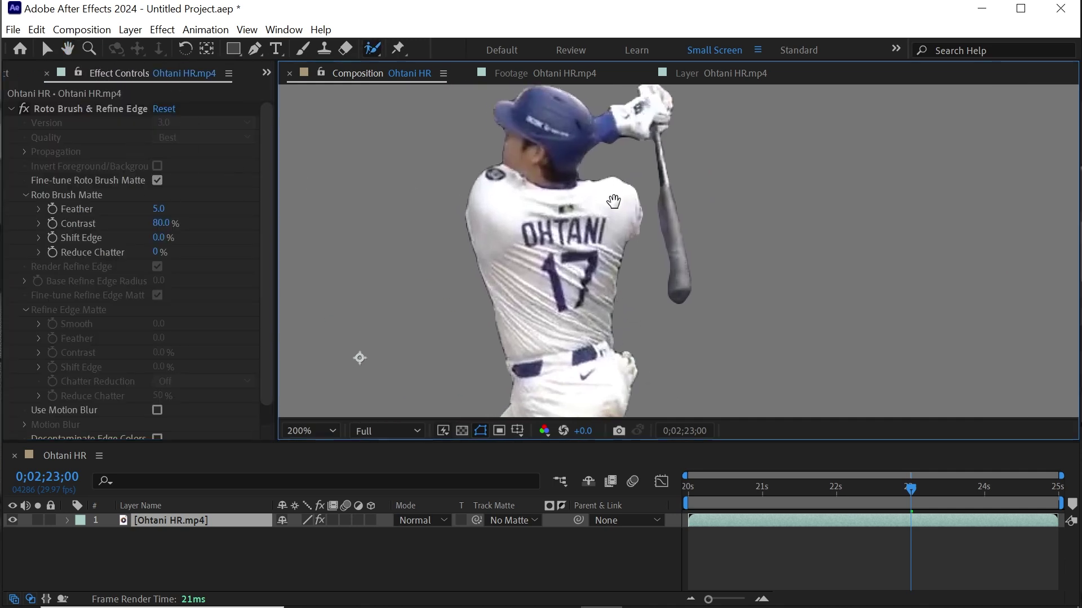
scroll(668, 263, up, 2)
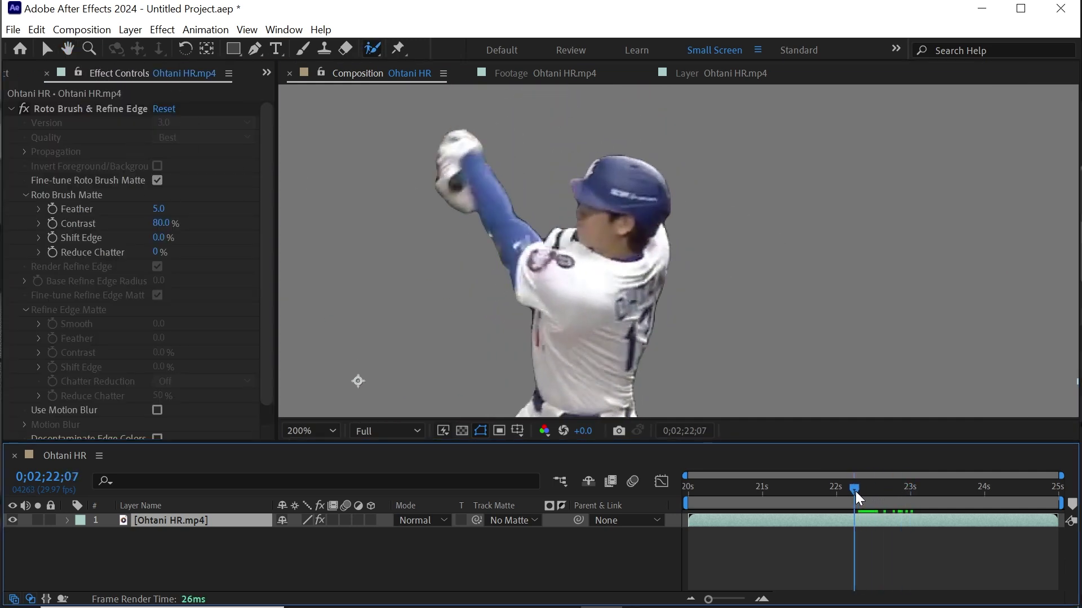
Scrub the swing, enlarge the viewer and switch its display channel to Alpha
mouse_move(904, 503)
mouse_down()
mouse_move(884, 502)
mouse_move(908, 497)
mouse_up()
drag(683, 376, 615, 280)
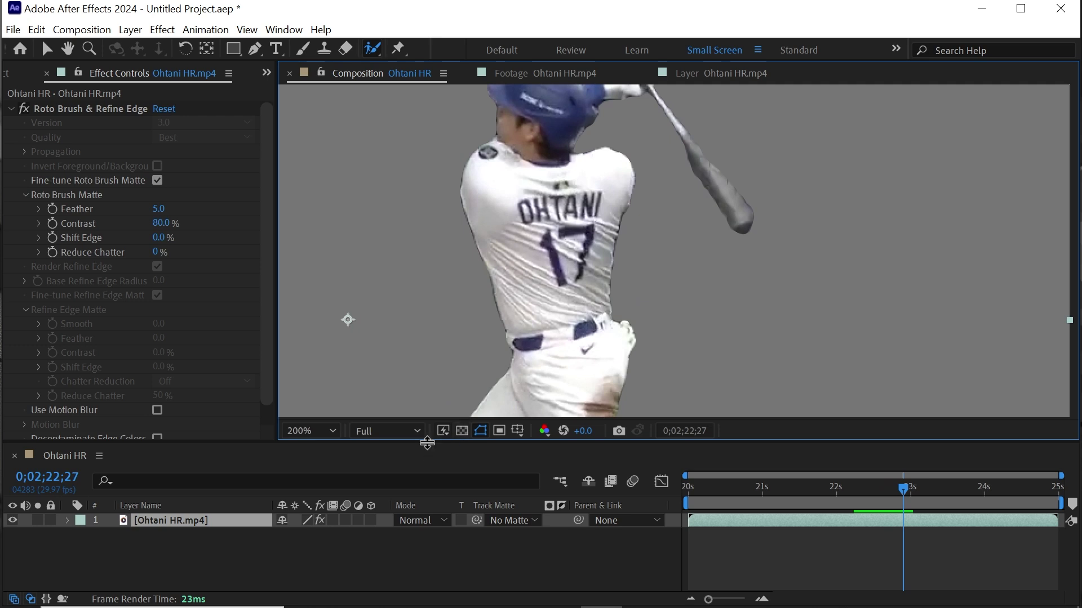
drag(426, 443, 427, 493)
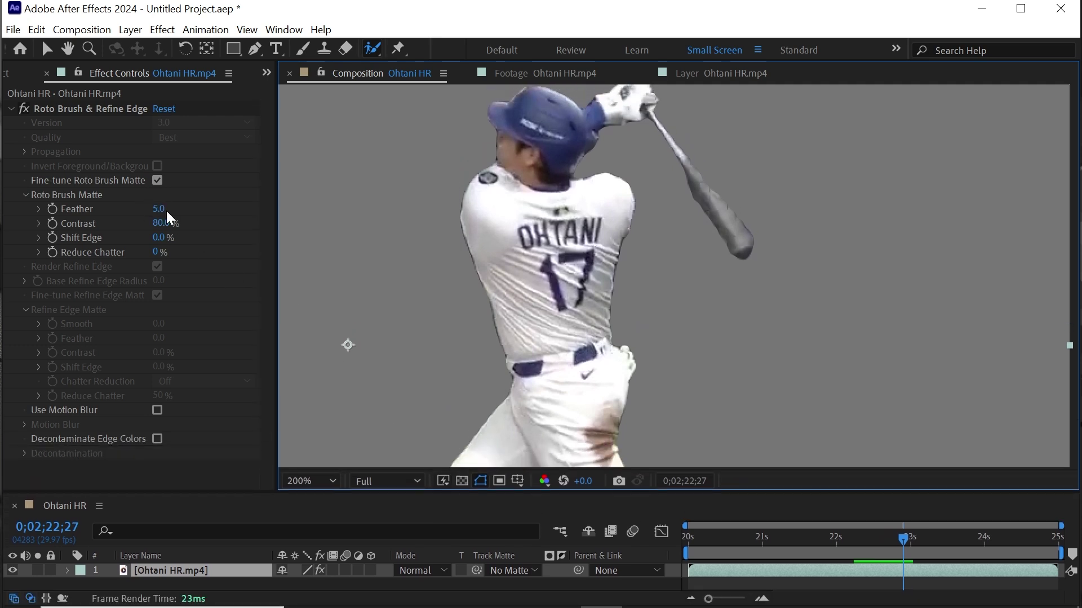
click(518, 481)
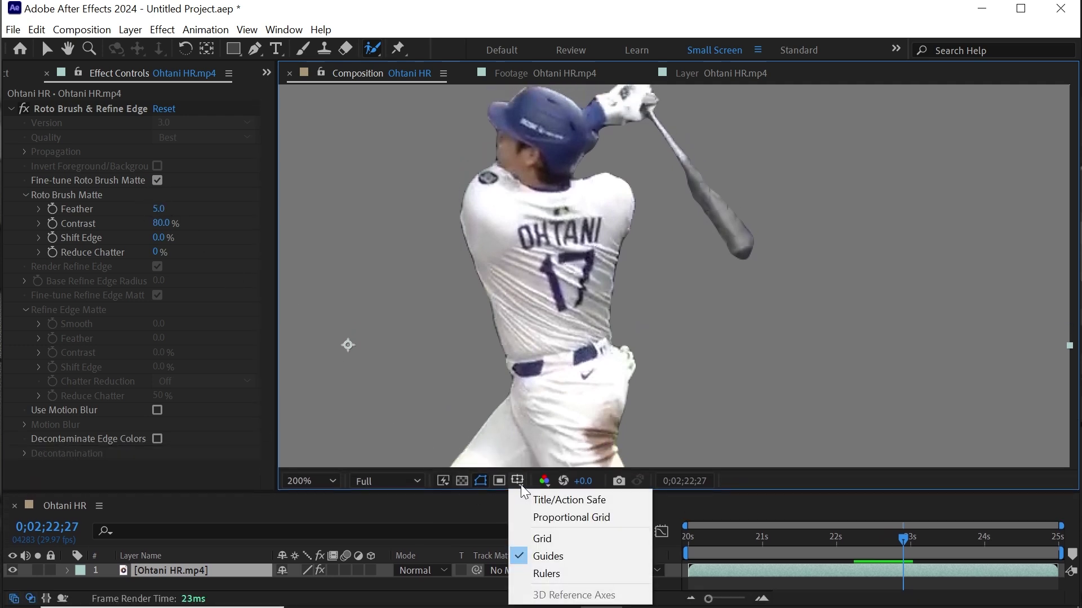
click(544, 481)
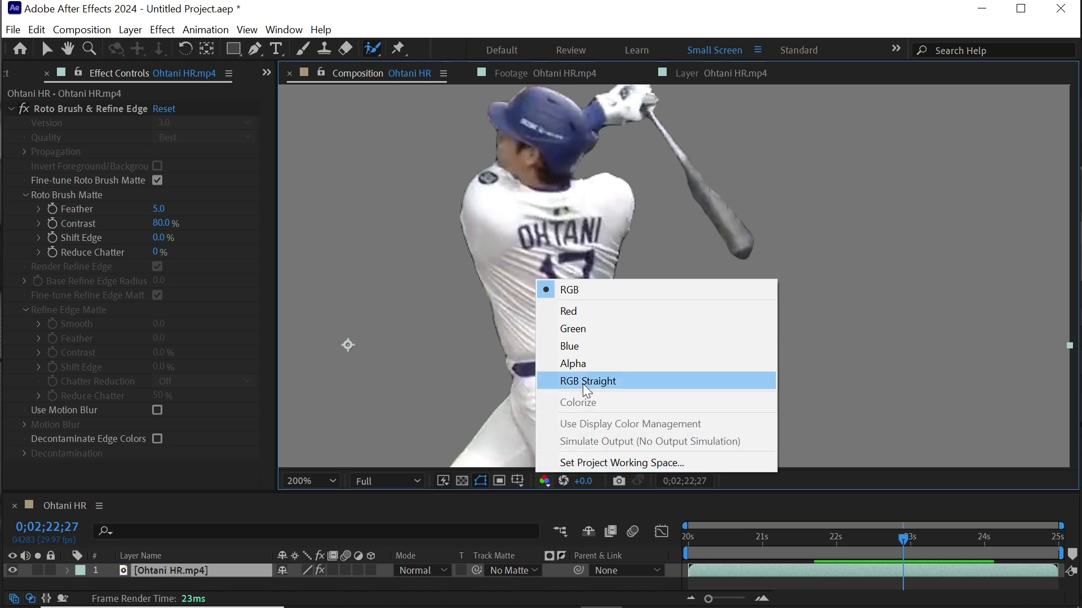
click(625, 363)
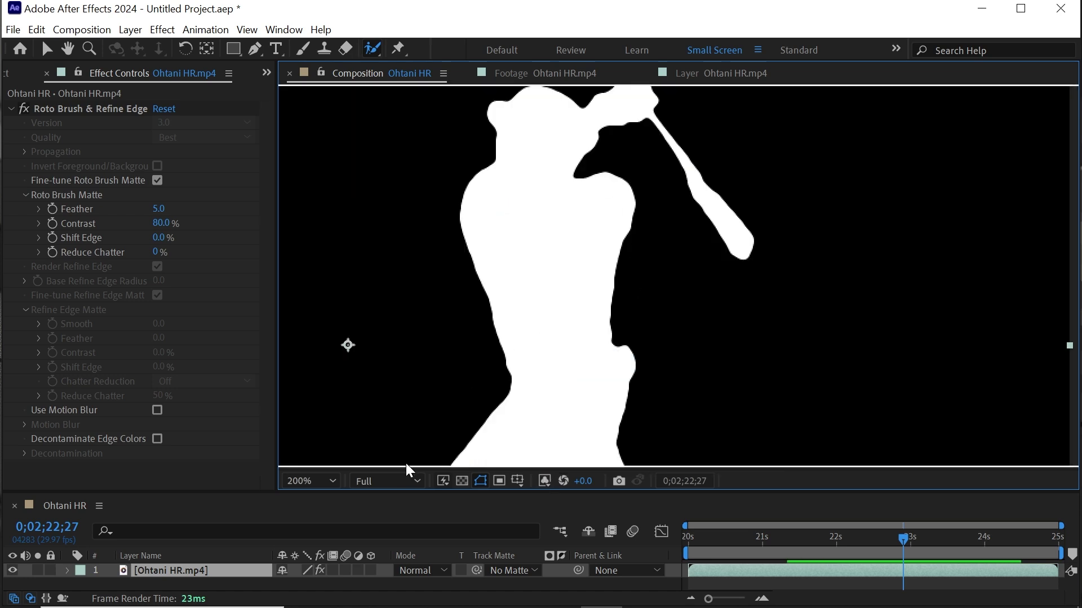
scroll(451, 265, down, 2)
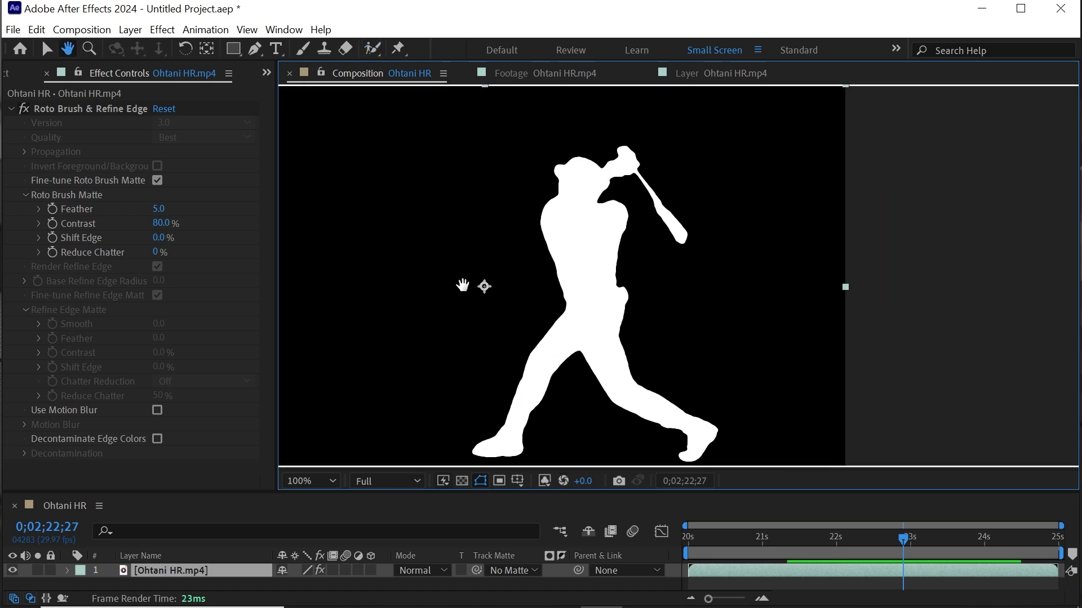
In Roto Brush Matte, enter Feather 8, Contrast 50 and Shift Edge -20
click(158, 209)
text(8)
key(Return)
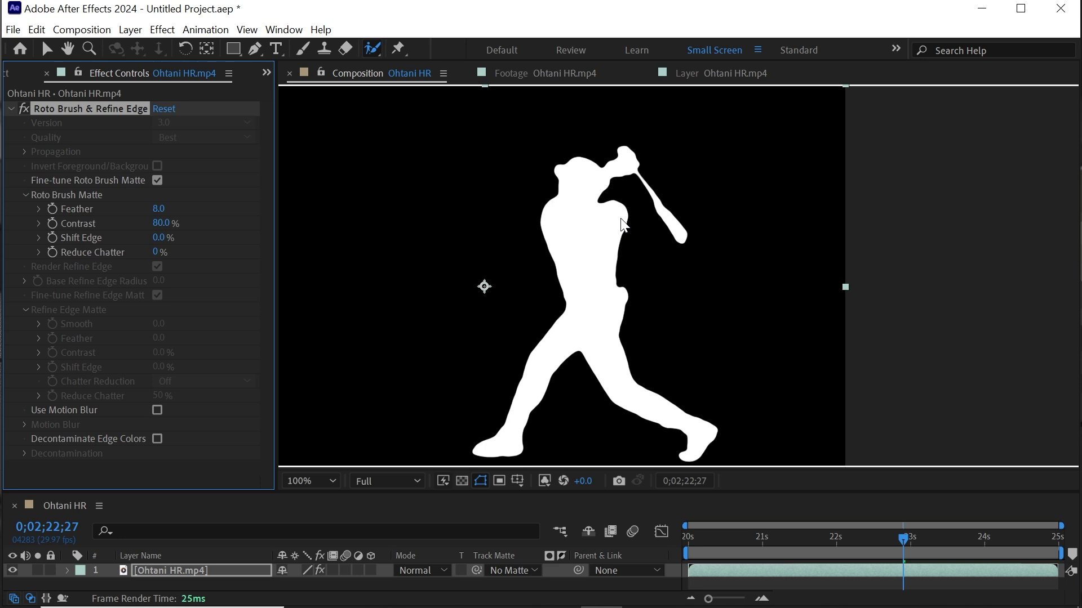
click(160, 223)
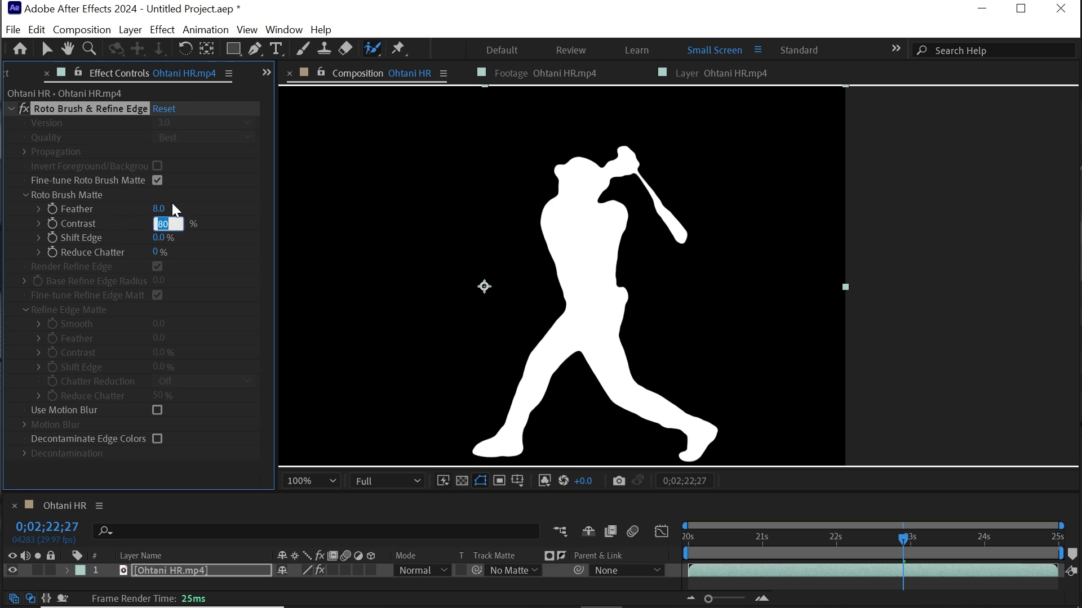
text(50)
key(Return)
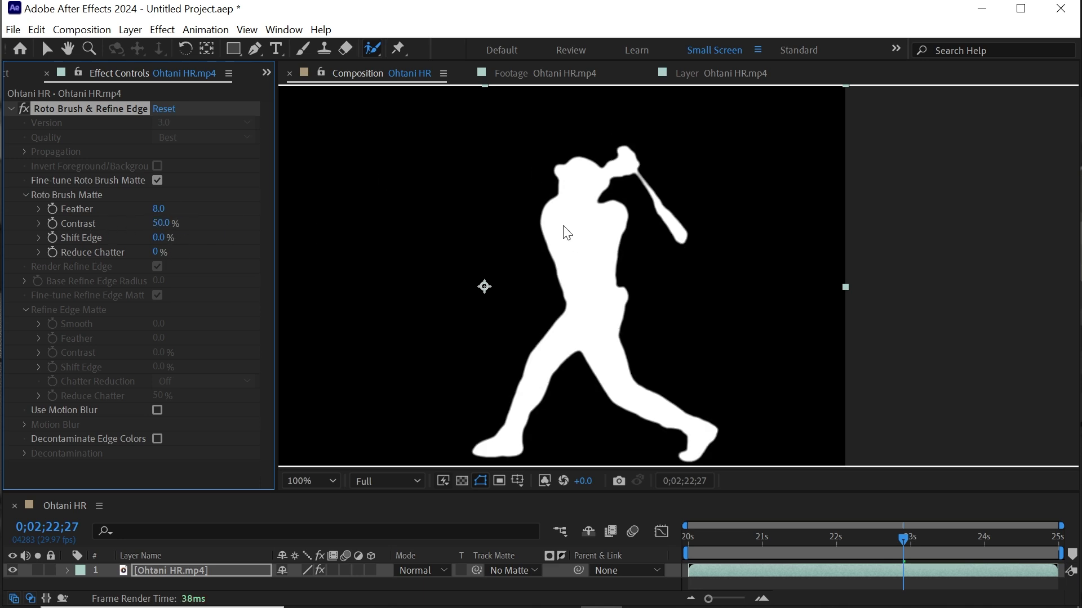
click(158, 237)
text(-)
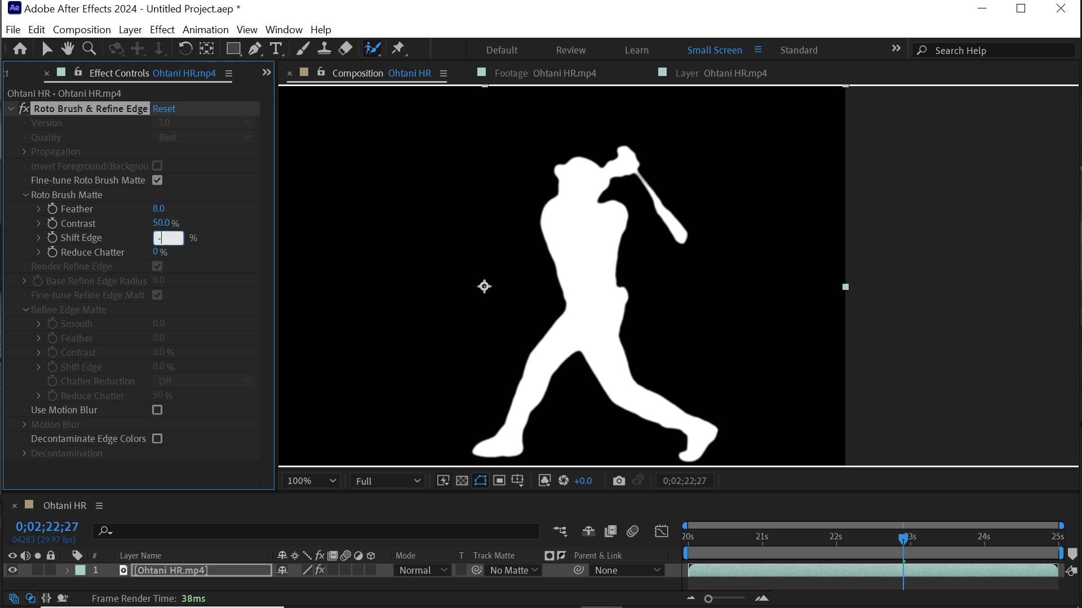
text(20)
key(Return)
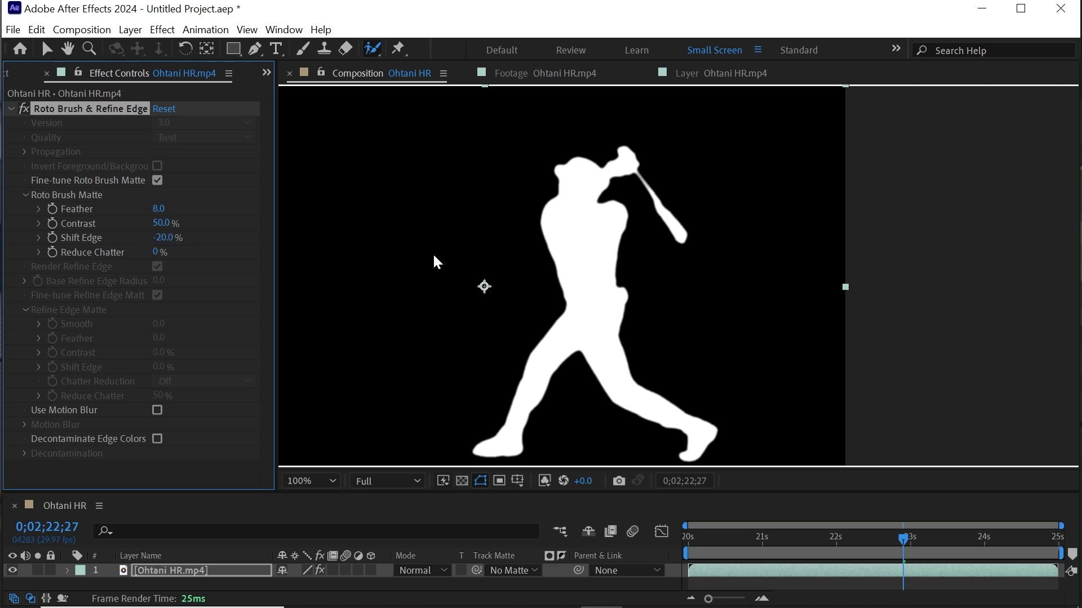
click(521, 481)
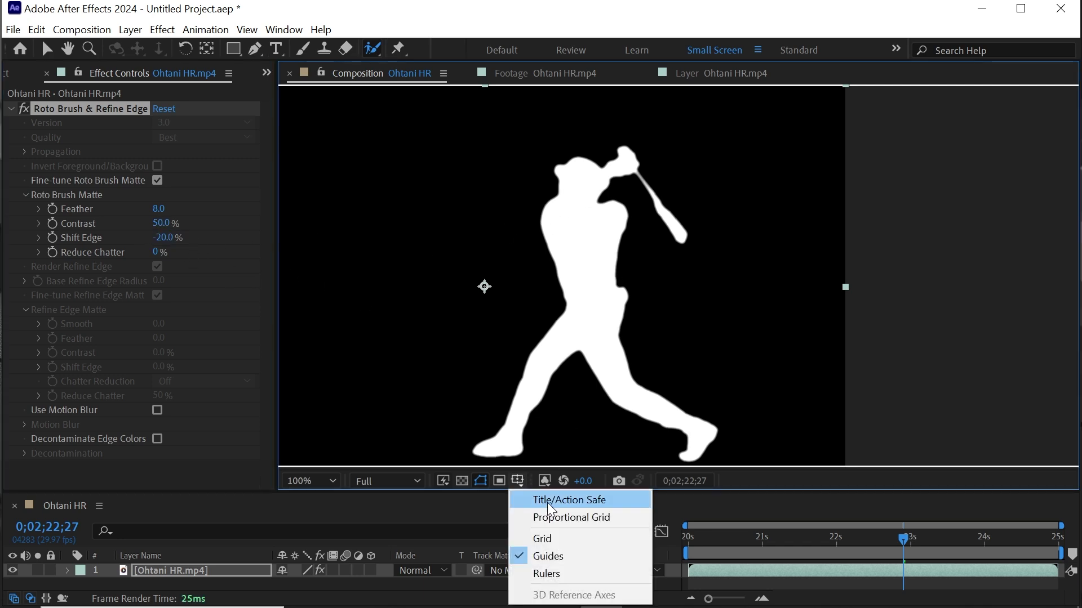
Switch the viewer back to RGB colour and re-expand the roto effect settings
click(550, 480)
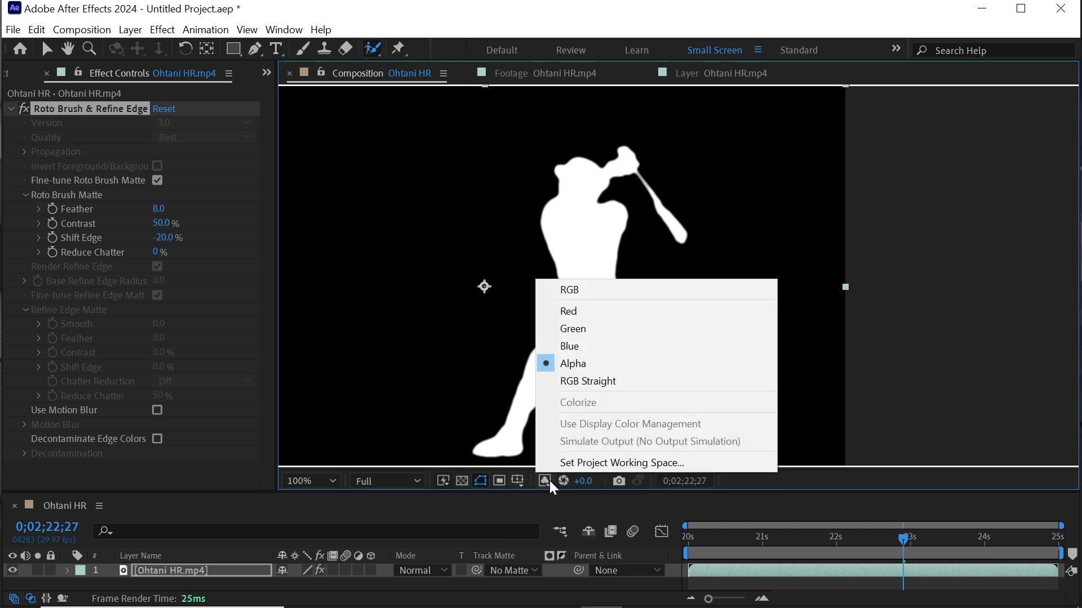
click(568, 289)
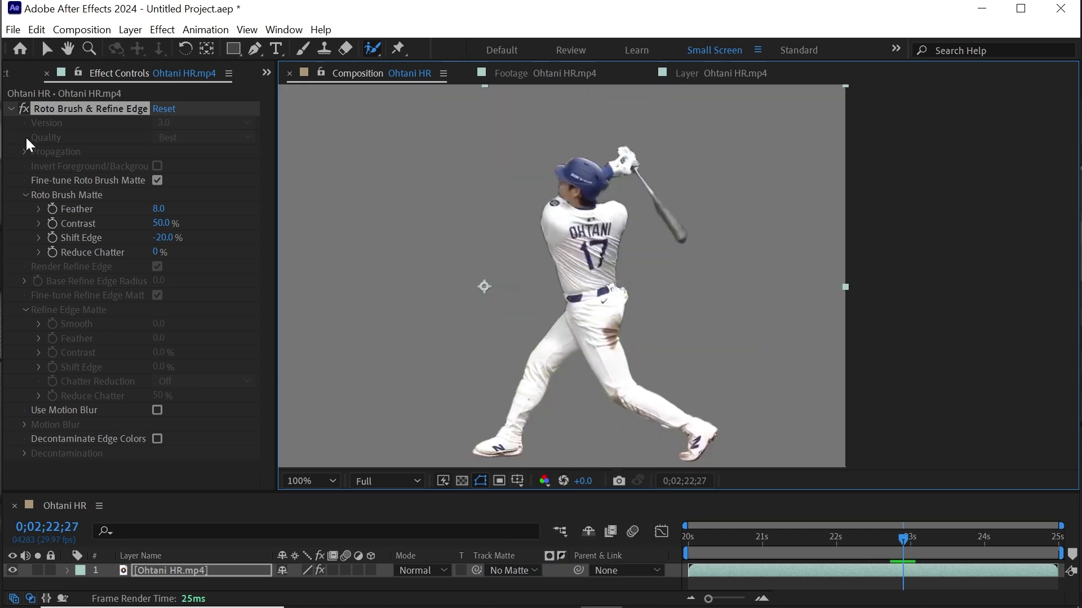
click(11, 110)
click(11, 109)
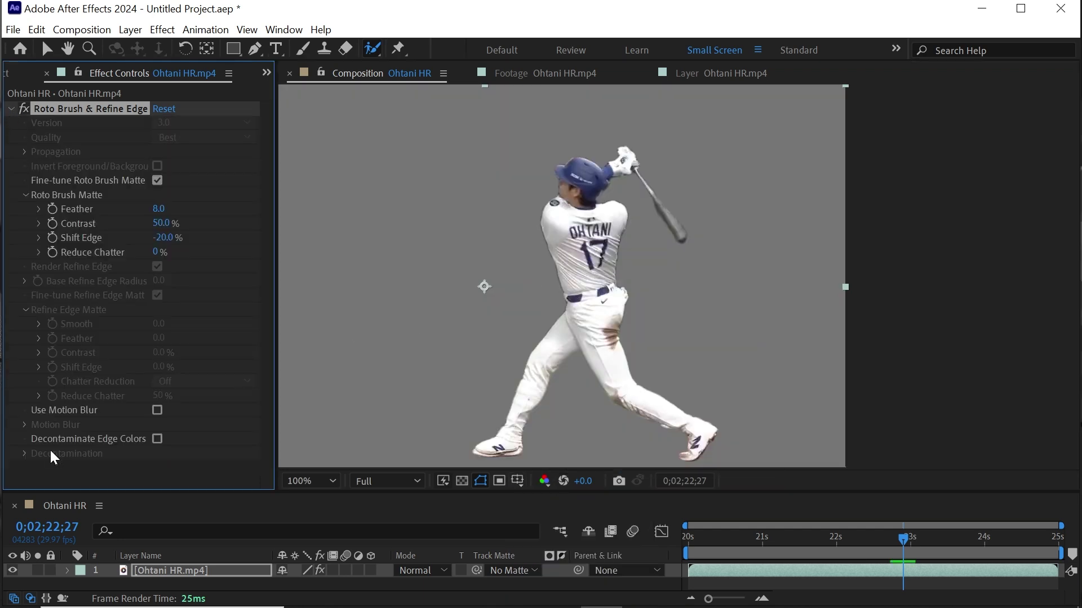
Set decontamination Increase Radius to 2.0 and Contrast to 60%, then turn decontamination off
click(158, 439)
click(25, 454)
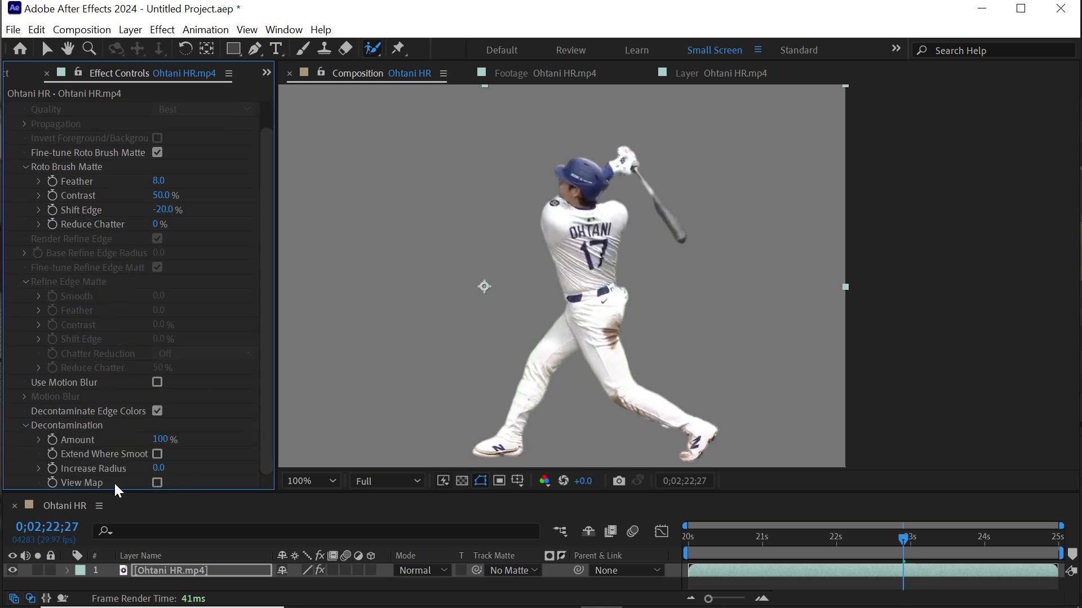
click(158, 484)
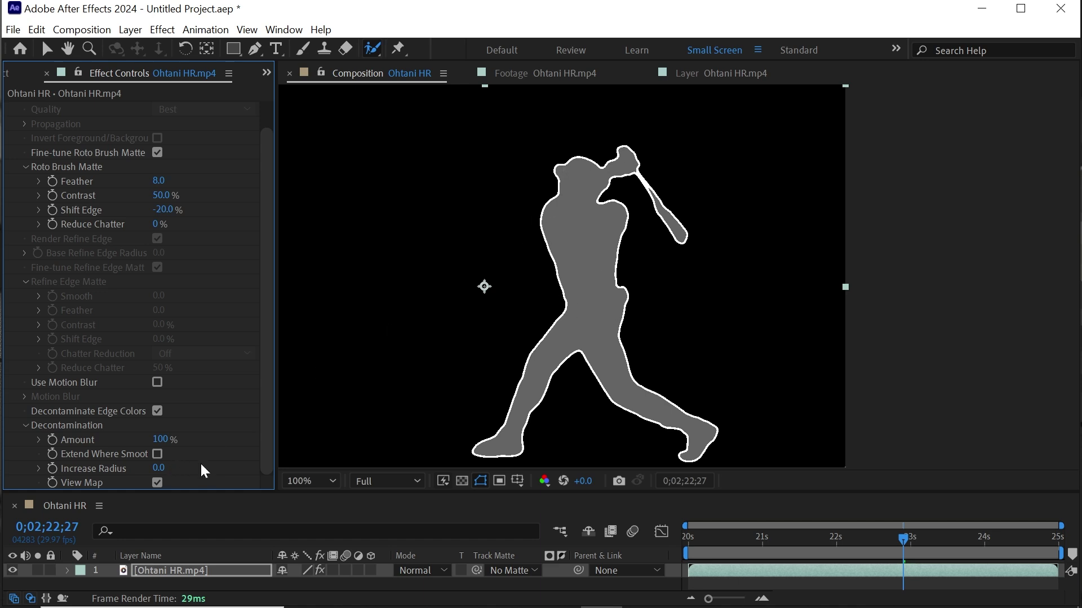
click(158, 469)
text(2)
key(Return)
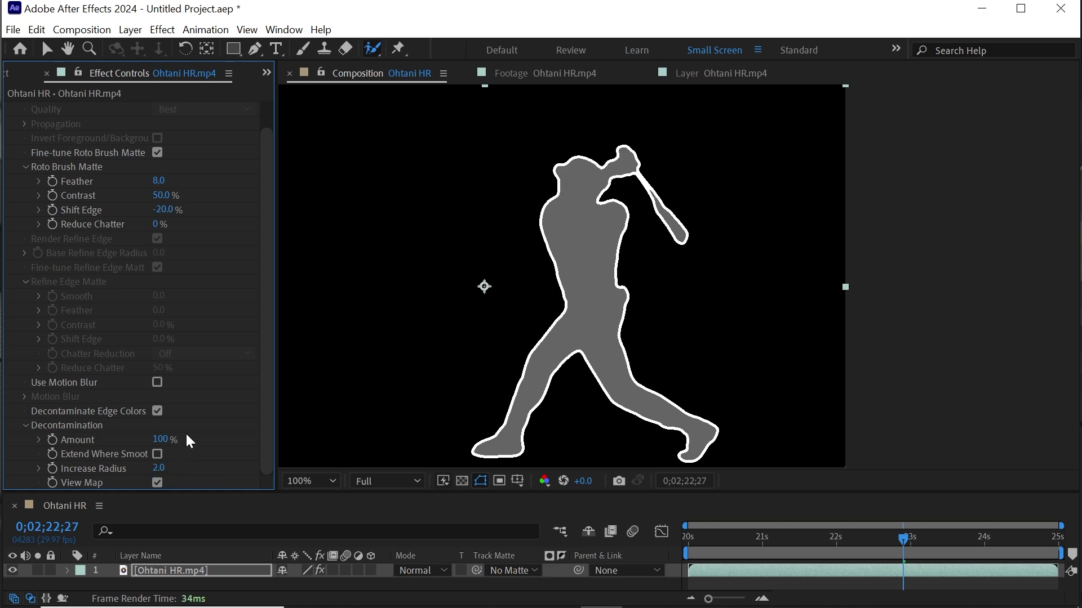
click(157, 482)
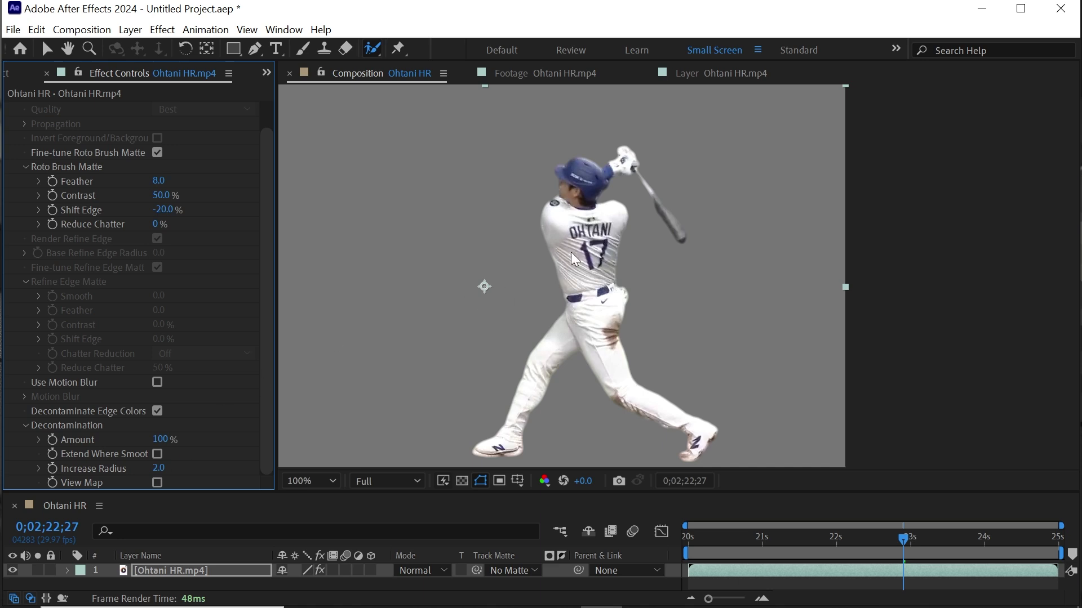
text(60)
key(Return)
click(157, 411)
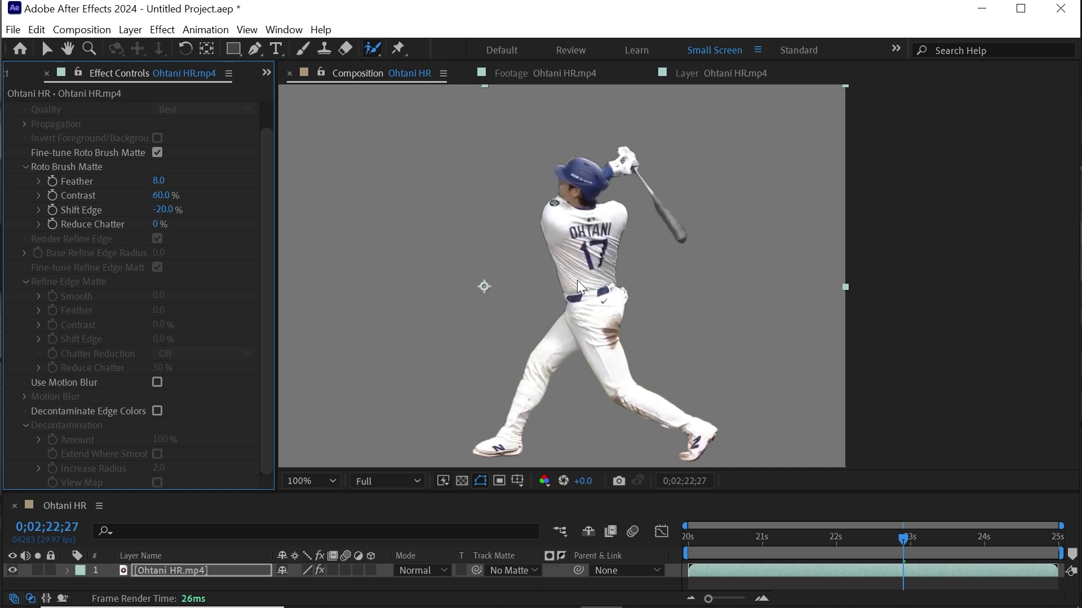
scroll(631, 171, up, 2)
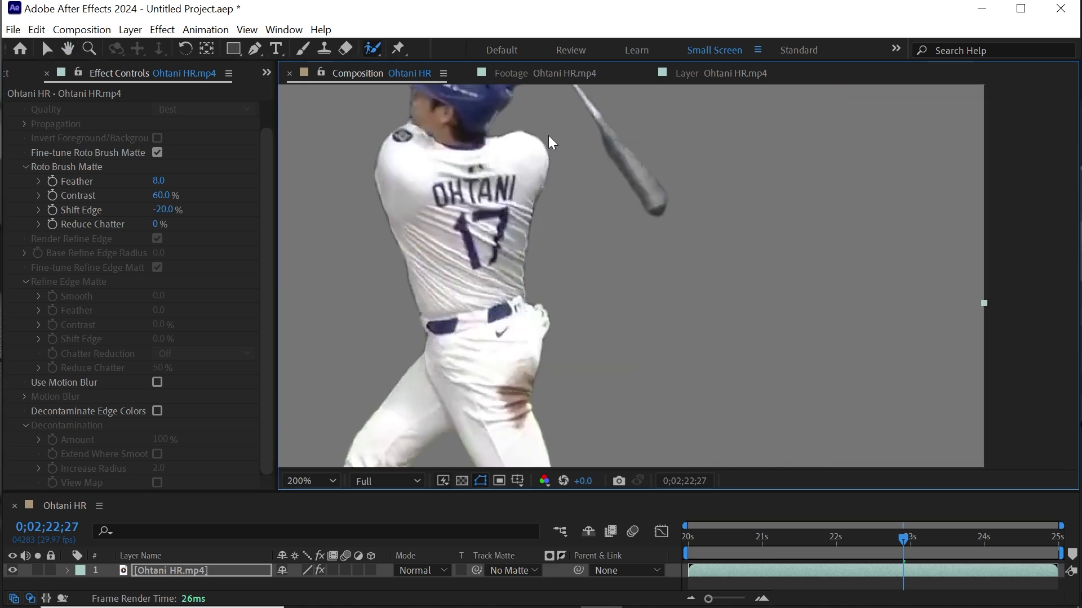
Inspect helmet, hands and torso, re-enable Decontaminate Edge Colors, and enlarge the Timeline
drag(549, 142, 588, 238)
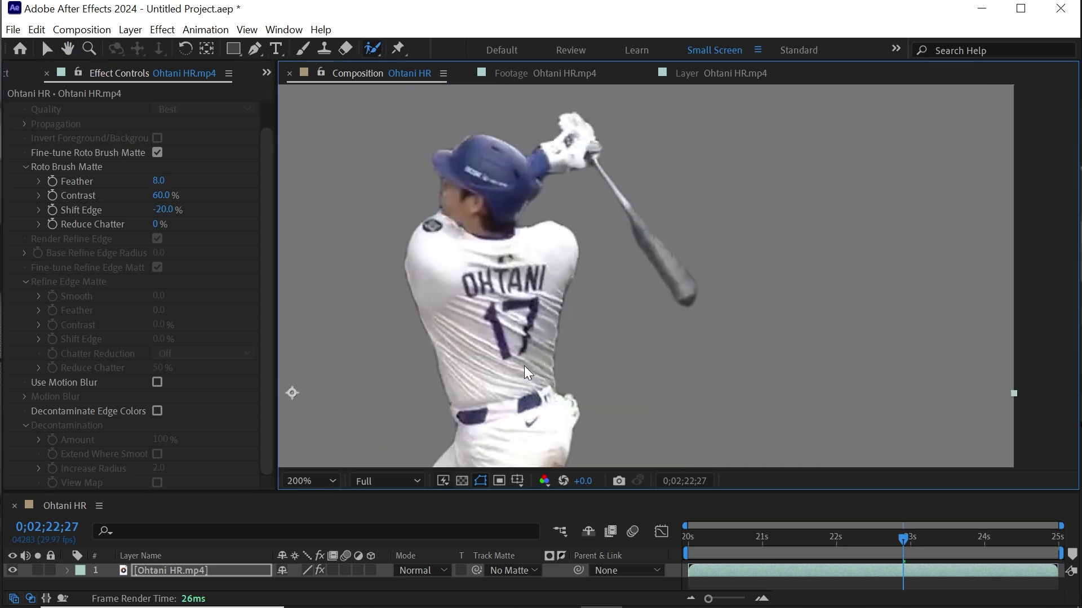
drag(524, 367, 448, 230)
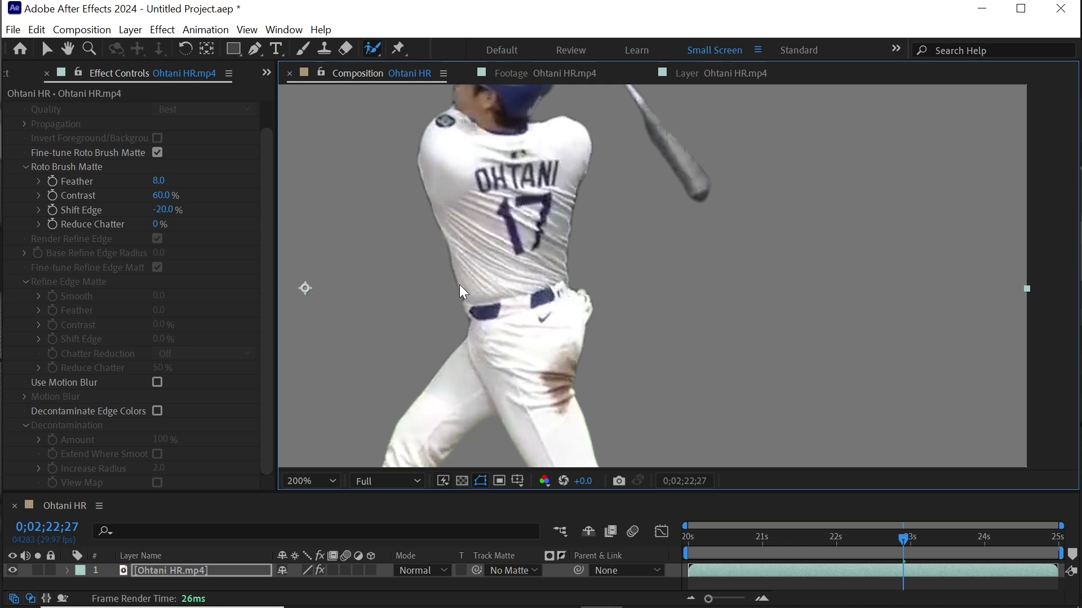
click(158, 411)
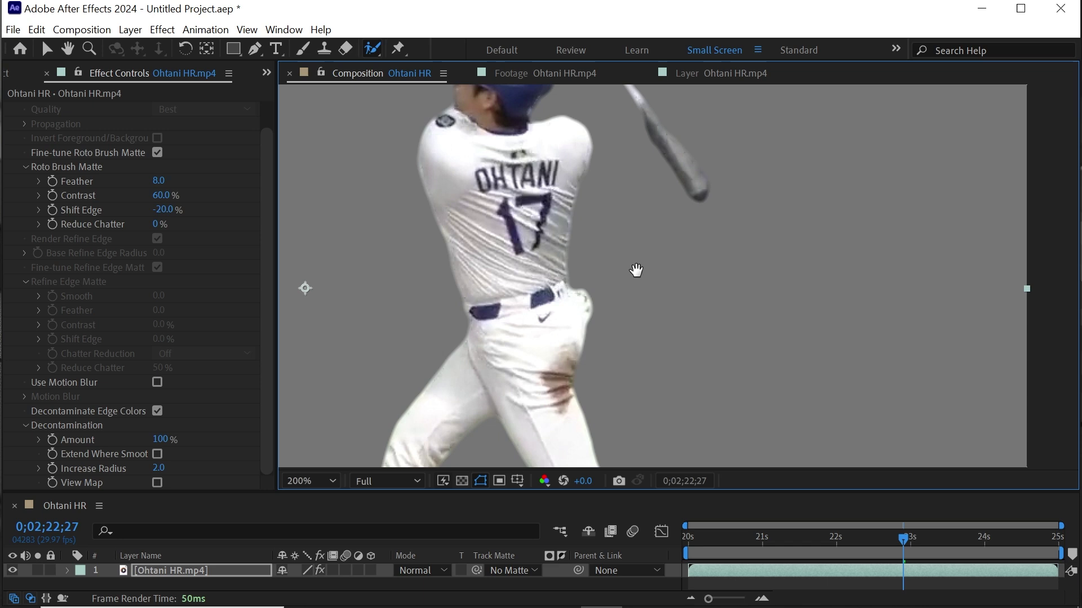
scroll(660, 198, down, 1)
scroll(660, 198, down, 1)
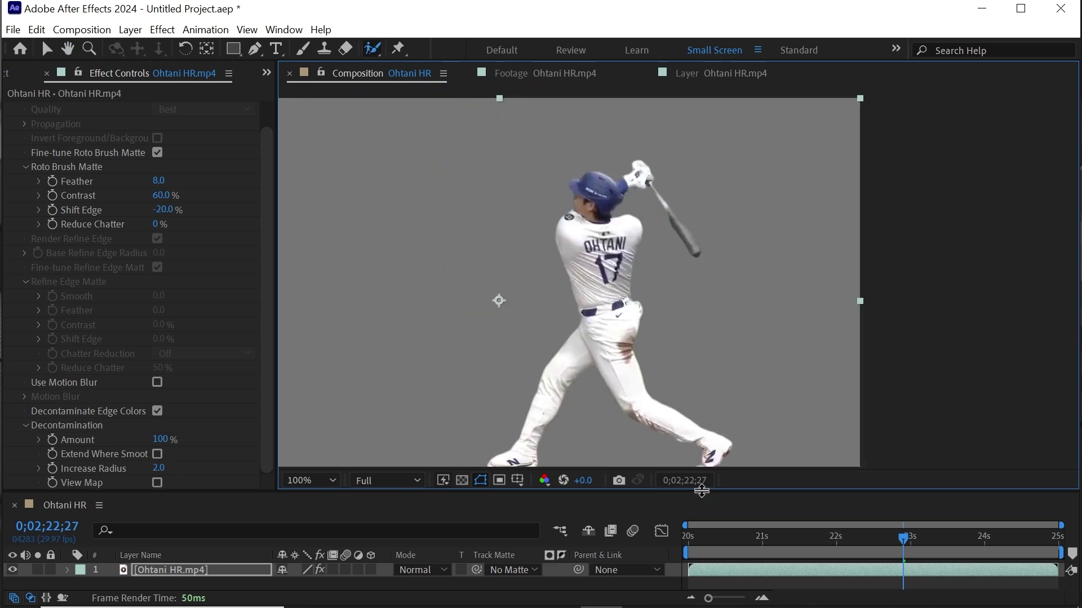
drag(700, 491, 654, 420)
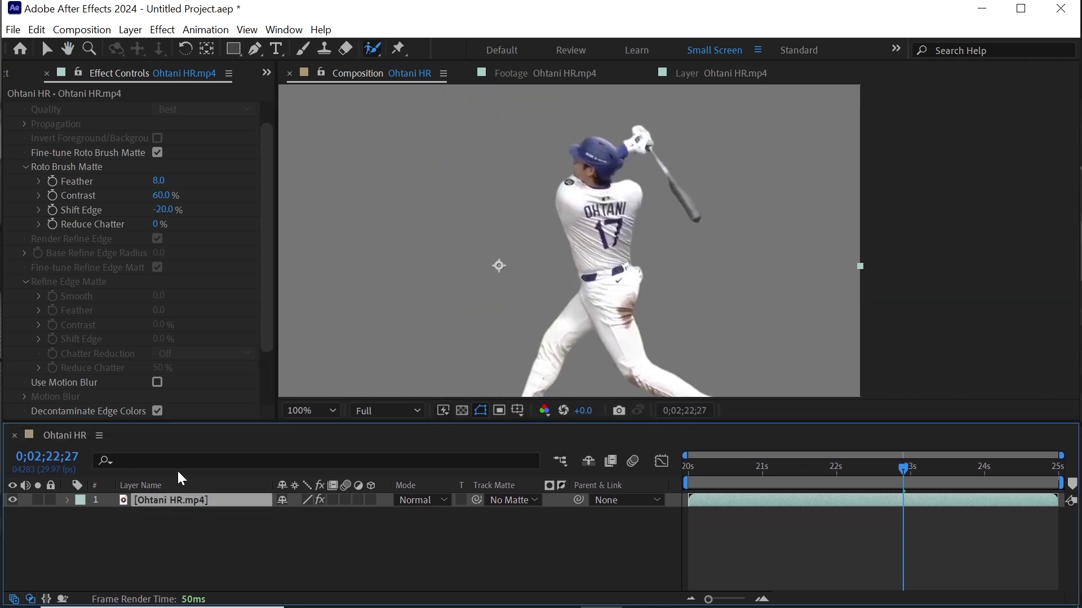
Rename the footage layer Roto and duplicate it as Roto Blur
key(Return)
text(Roto)
key(Return)
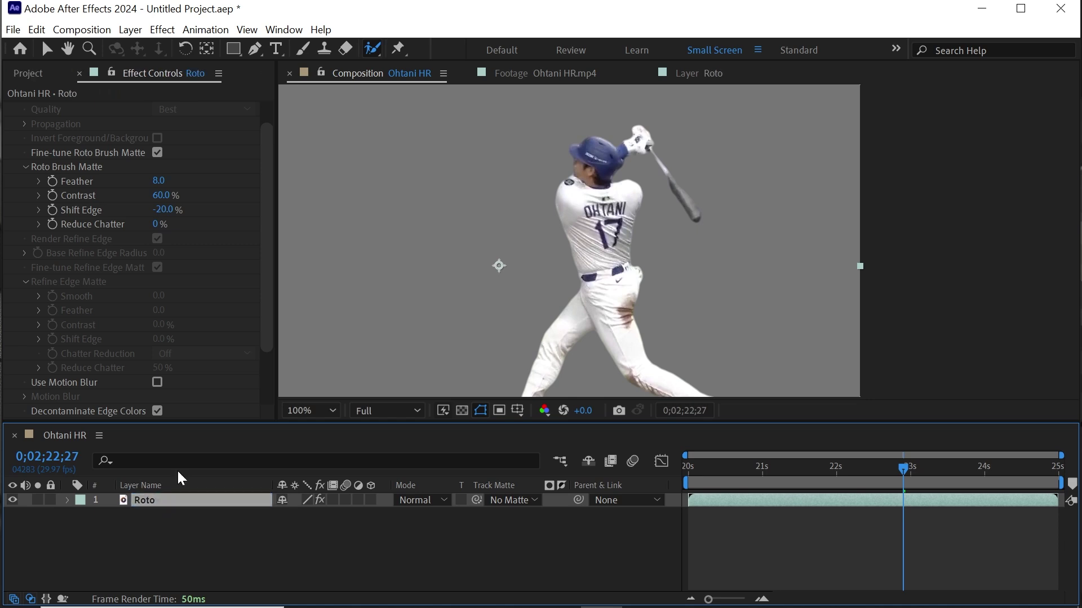
key(ctrl+d)
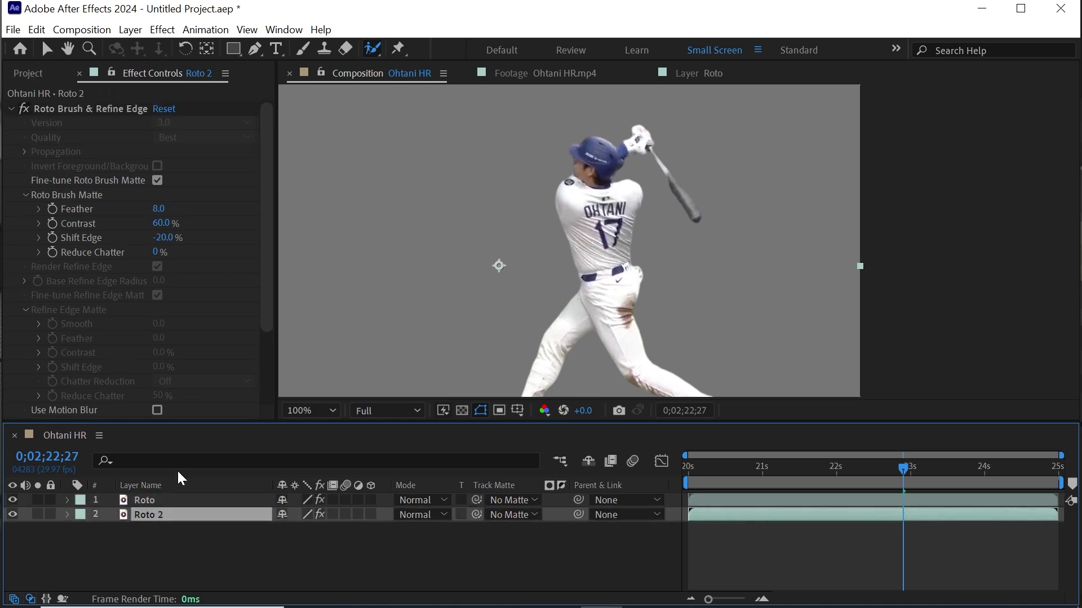
key(Return)
text(Roto )
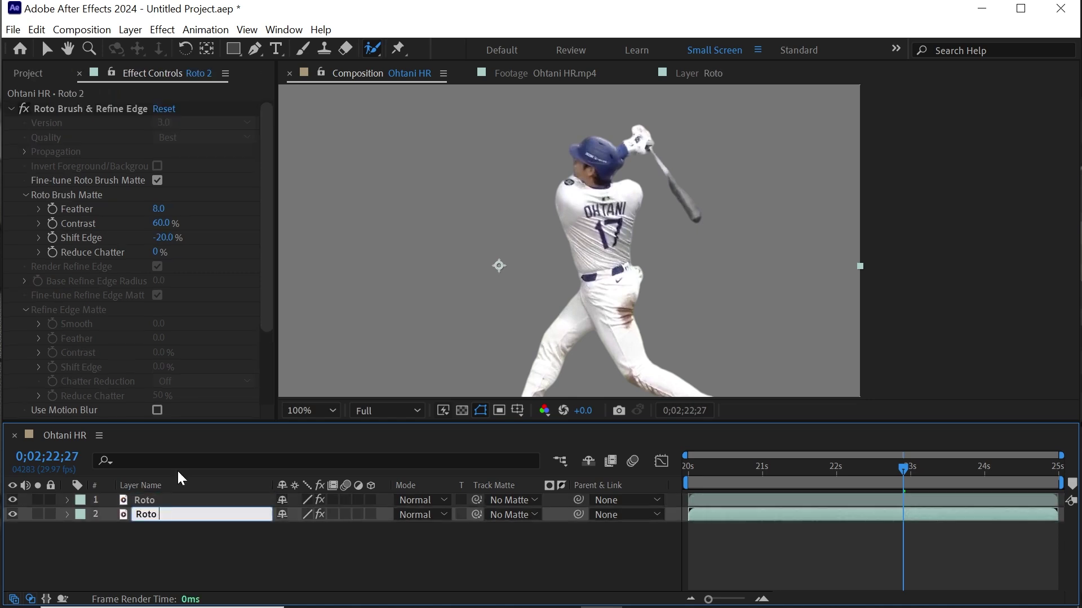
text(Blur)
key(Return)
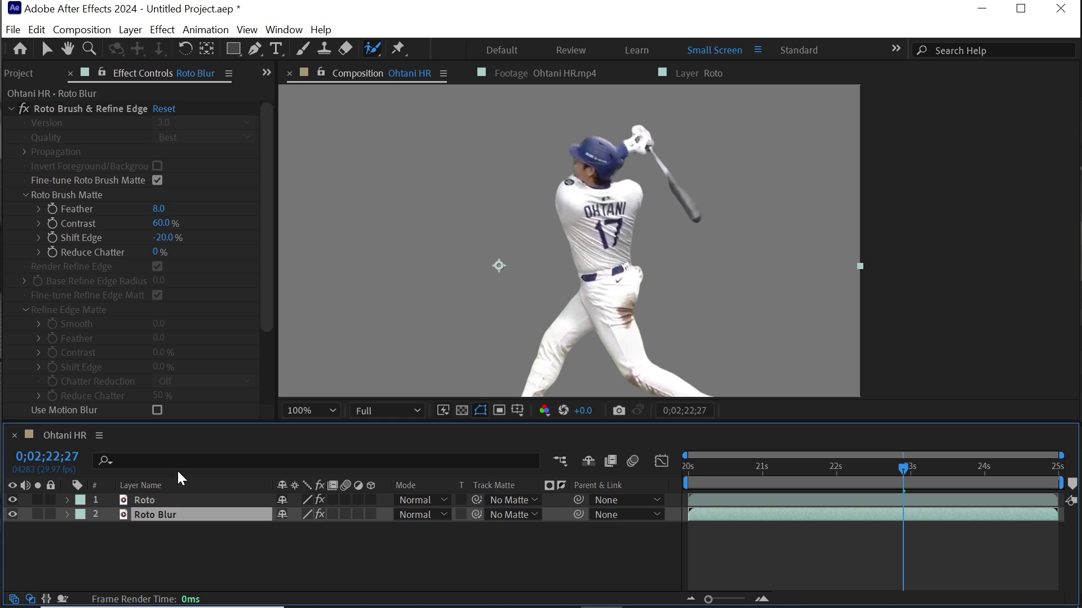
Duplicate again, move the copy to the bottom, strip its Roto Brush, and name it BG
key(ctrl+d)
key(ctrl+bracketleft)
key(Return)
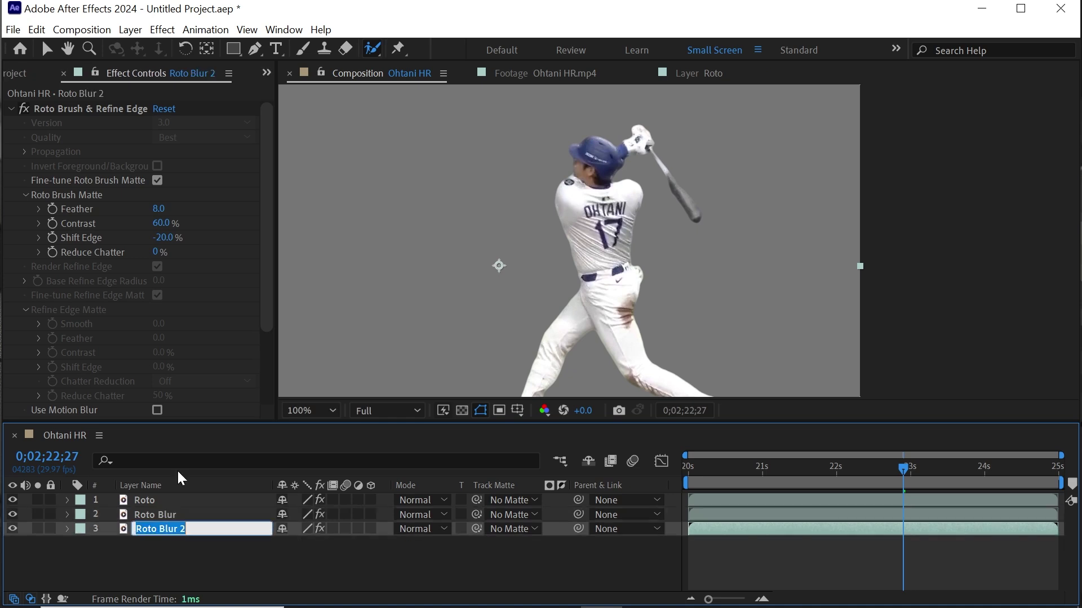
text(Clip)
key(Return)
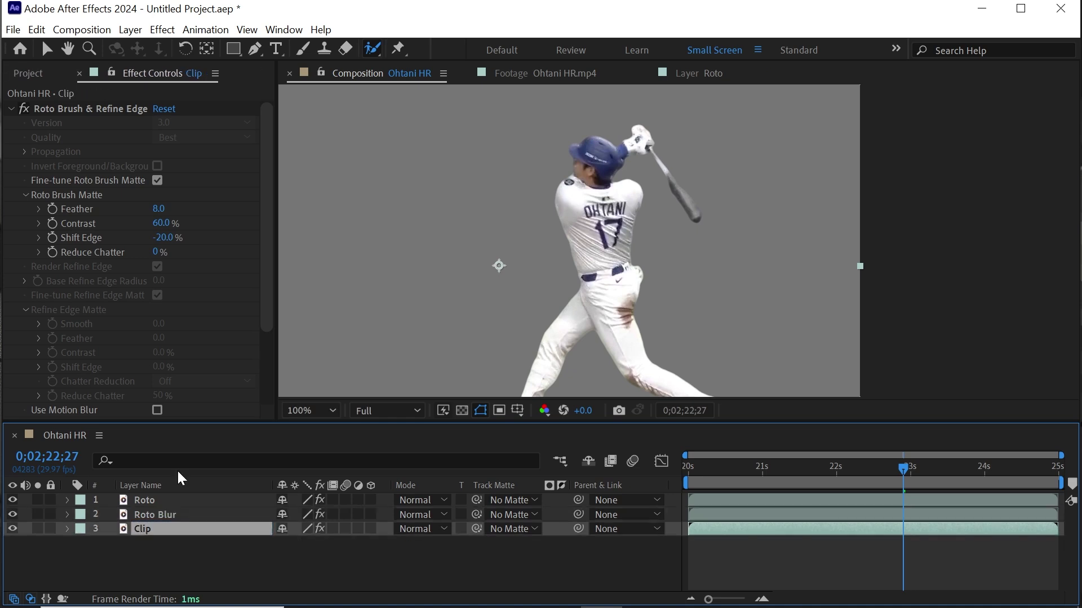
click(102, 108)
key(Delete)
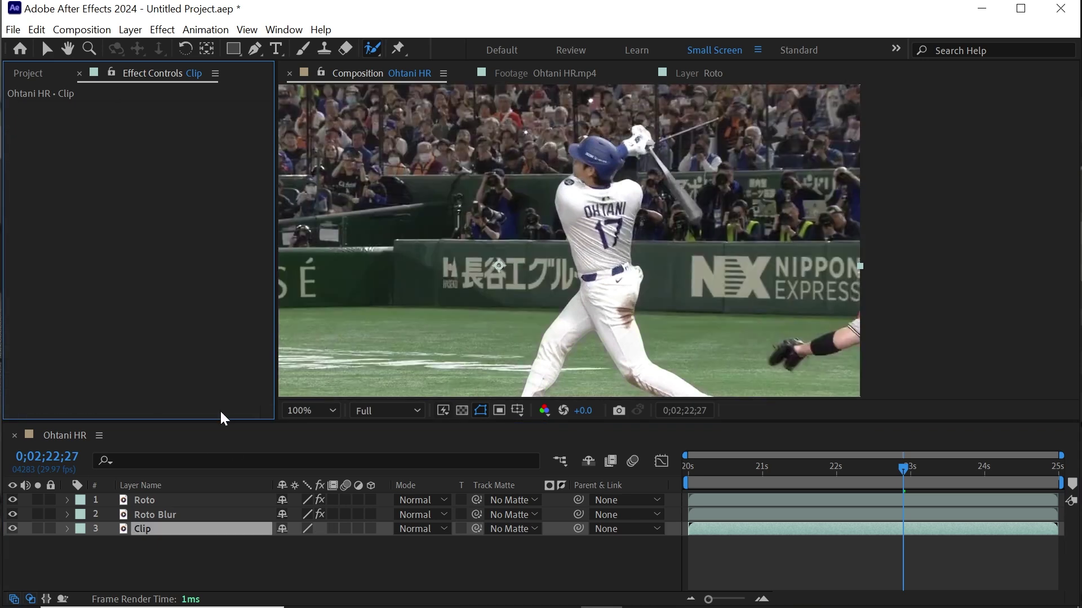
click(145, 530)
key(Return)
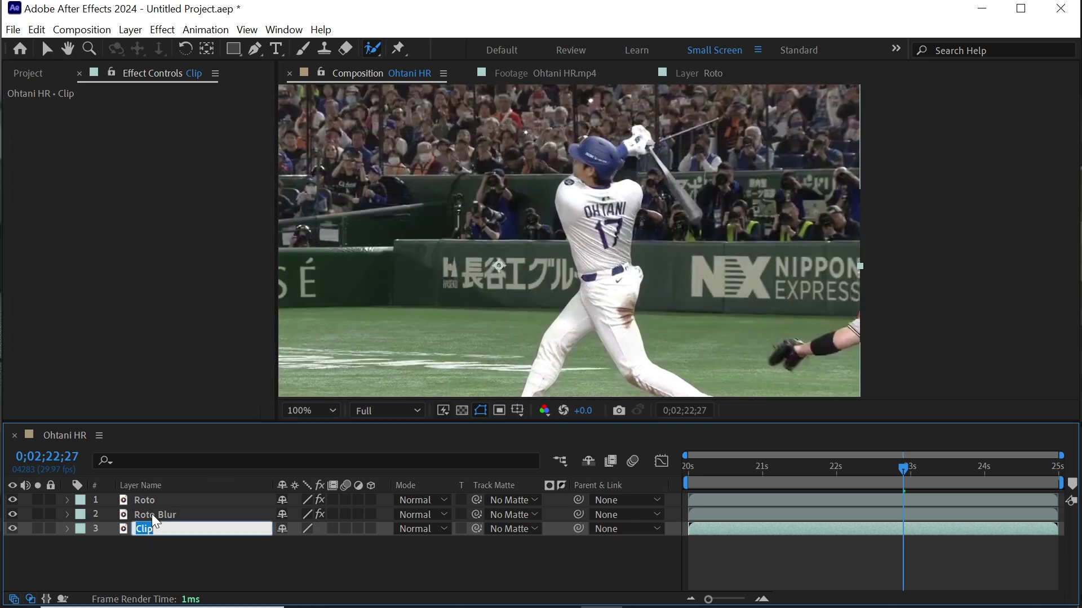
text(BG)
key(Return)
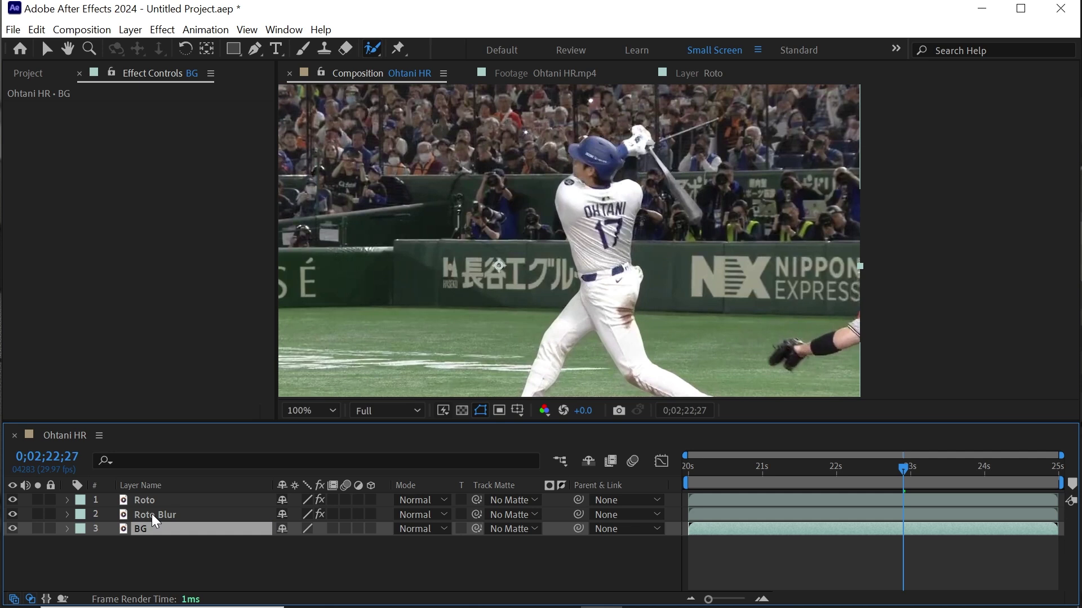
Apply a Tint effect to the BG layer, mapping white to a bright blue
key(ctrl+space)
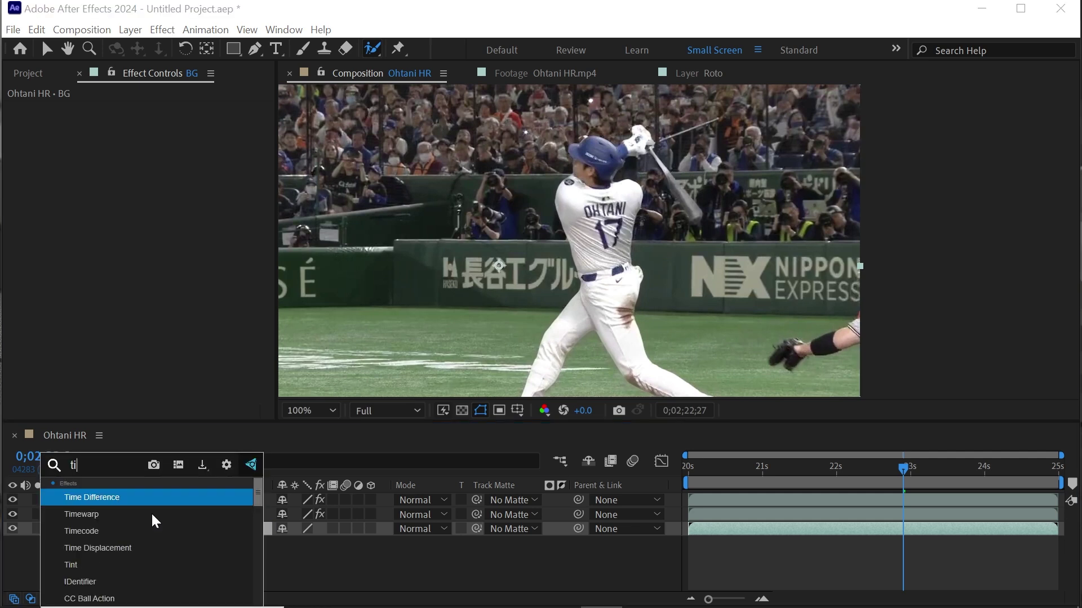
text(tint)
key(Return)
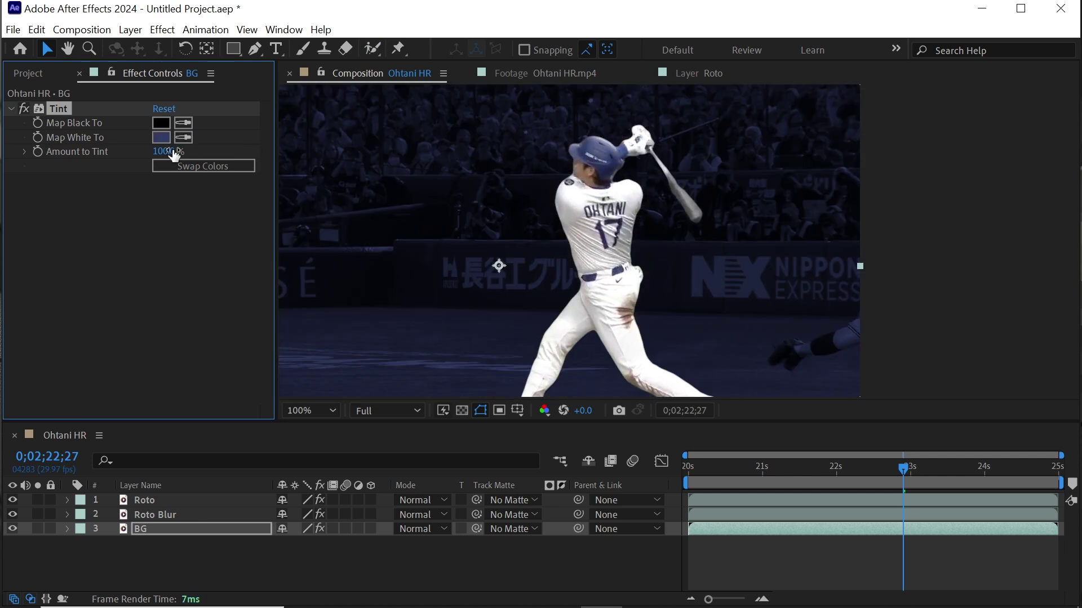
click(160, 137)
mouse_move(606, 413)
mouse_down()
mouse_move(558, 333)
mouse_move(582, 337)
mouse_up()
click(803, 304)
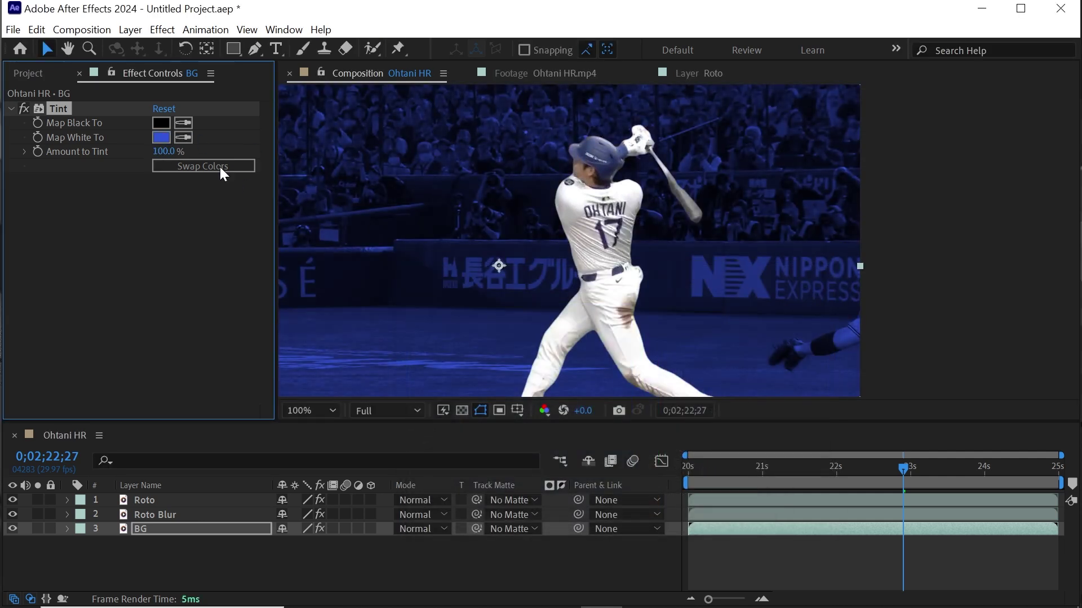
click(729, 272)
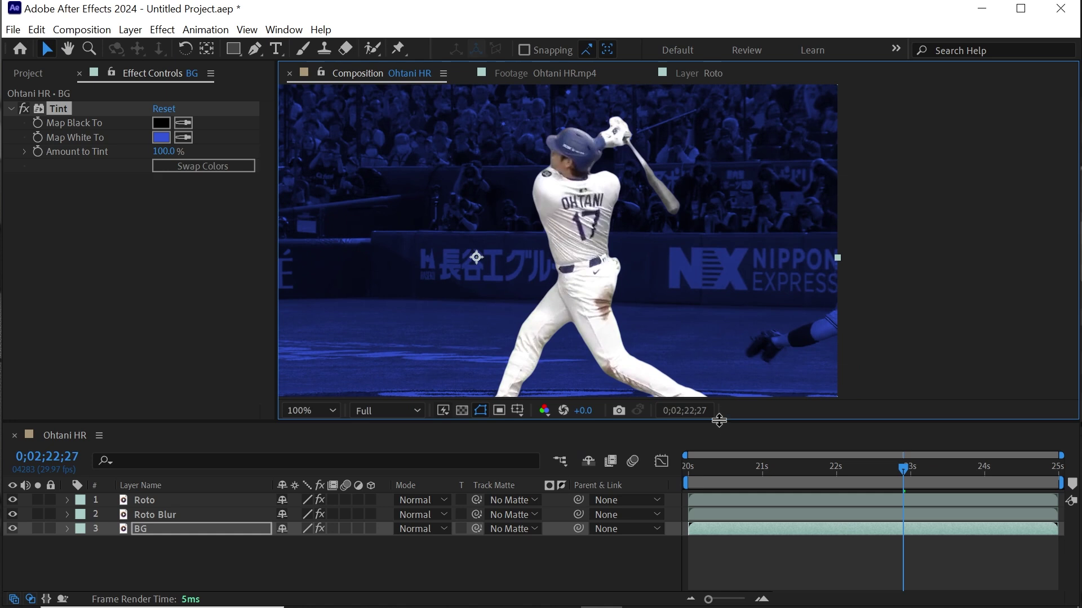
Reframe the comp view and select the Roto Blur layer with the Selection tool
drag(719, 420, 718, 452)
drag(744, 370, 793, 375)
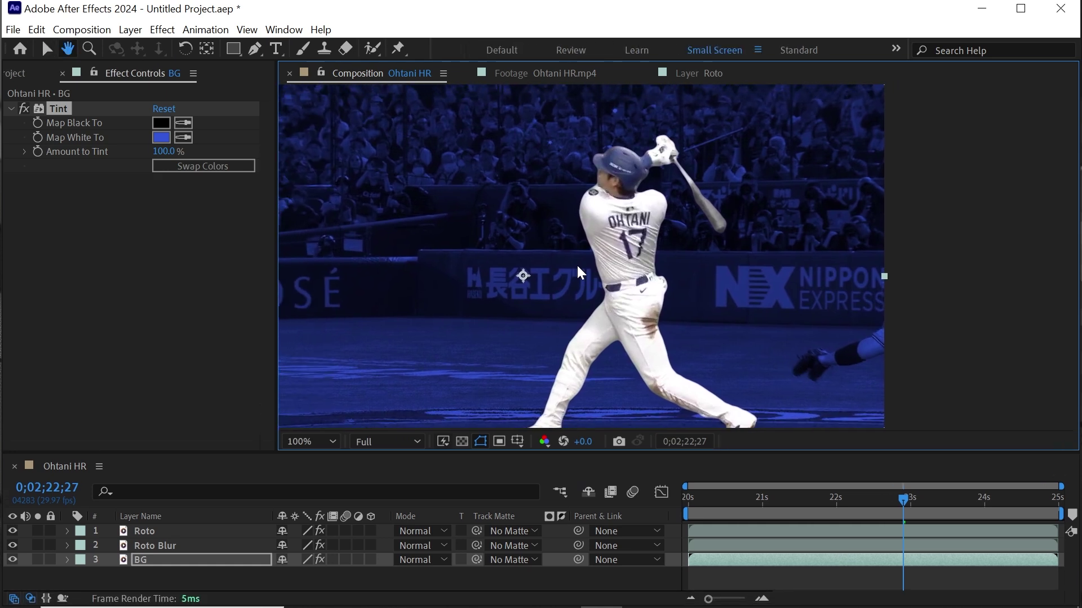
key(v)
key(ctrl+Up)
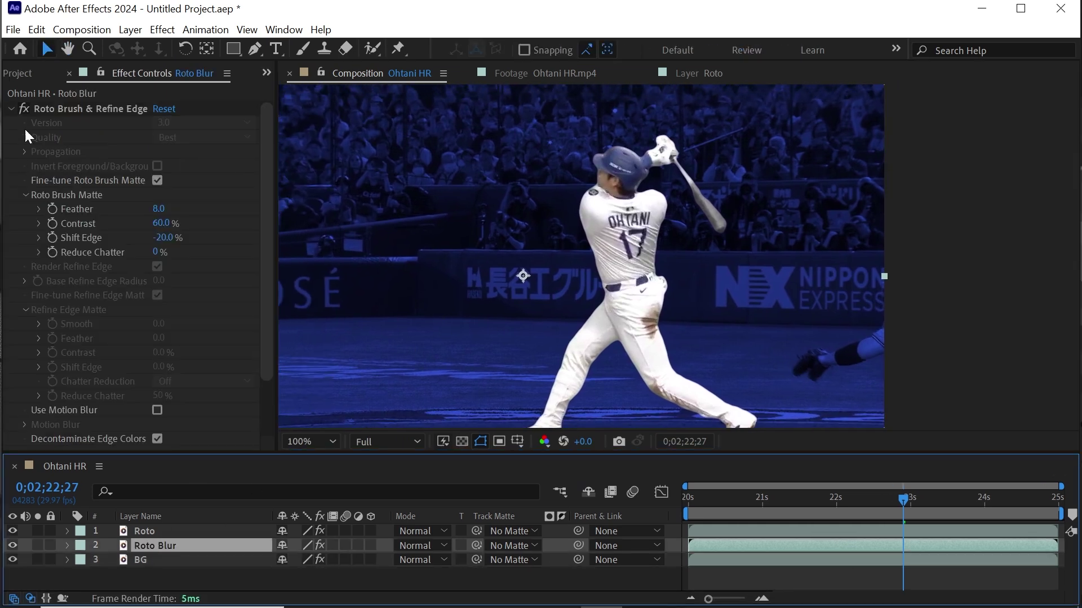
click(11, 108)
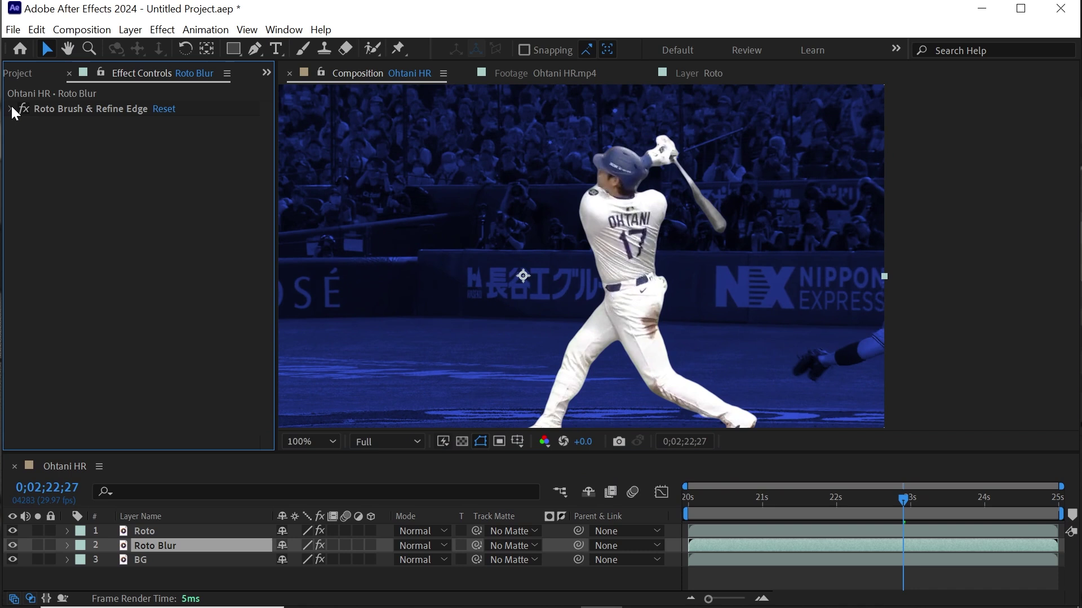
Add Directional Blur to Roto Blur with direction 90° and blur length 150
key(ctrl+space)
text(dire)
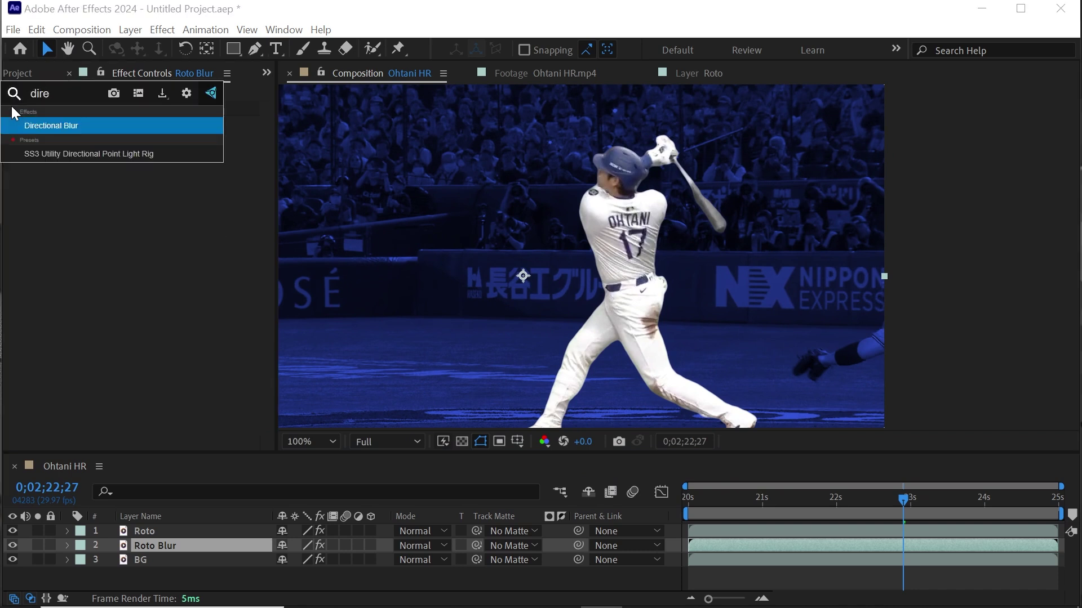
key(Return)
click(162, 30)
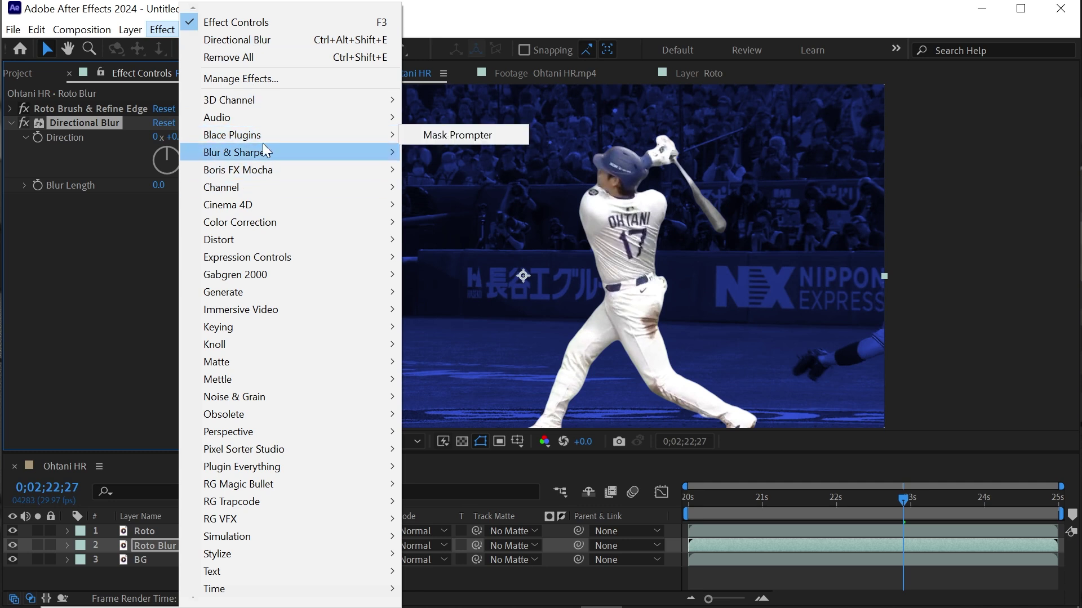
mouse_move(236, 152)
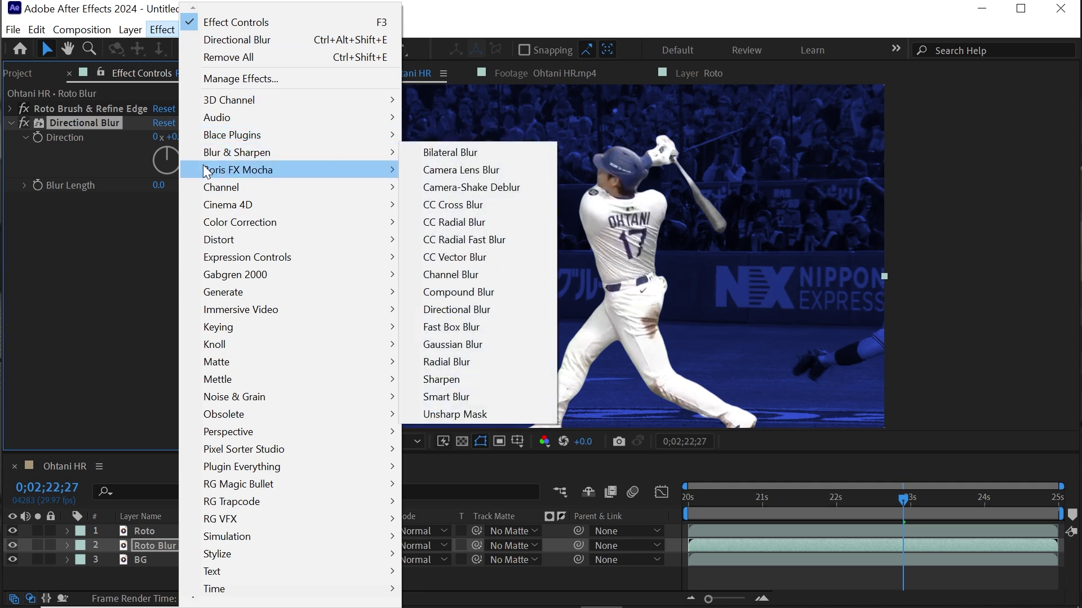
click(172, 136)
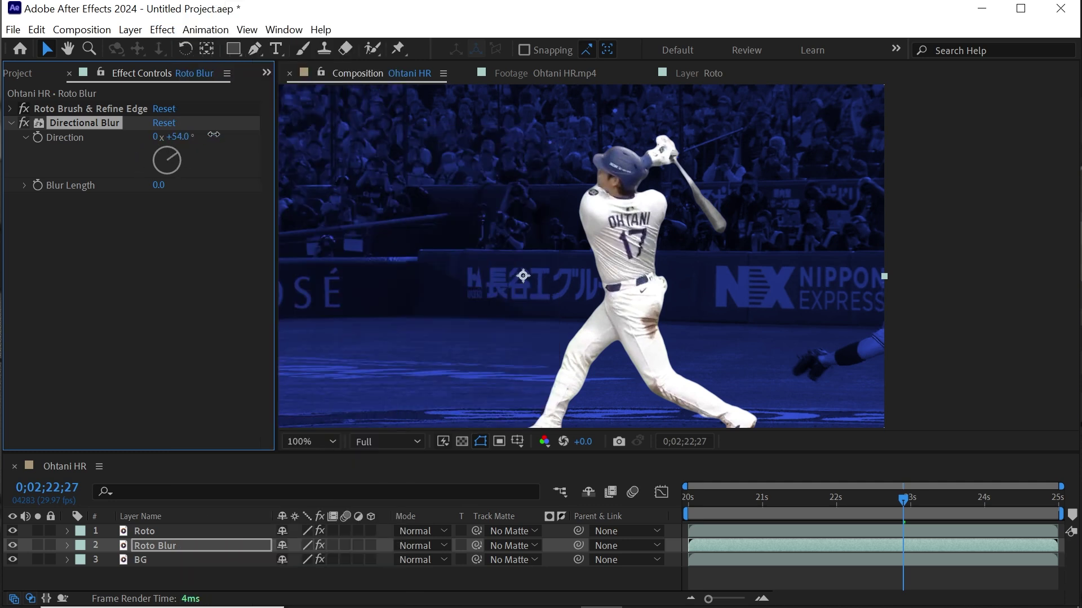
drag(173, 136, 182, 142)
text(90)
key(Return)
drag(160, 185, 297, 182)
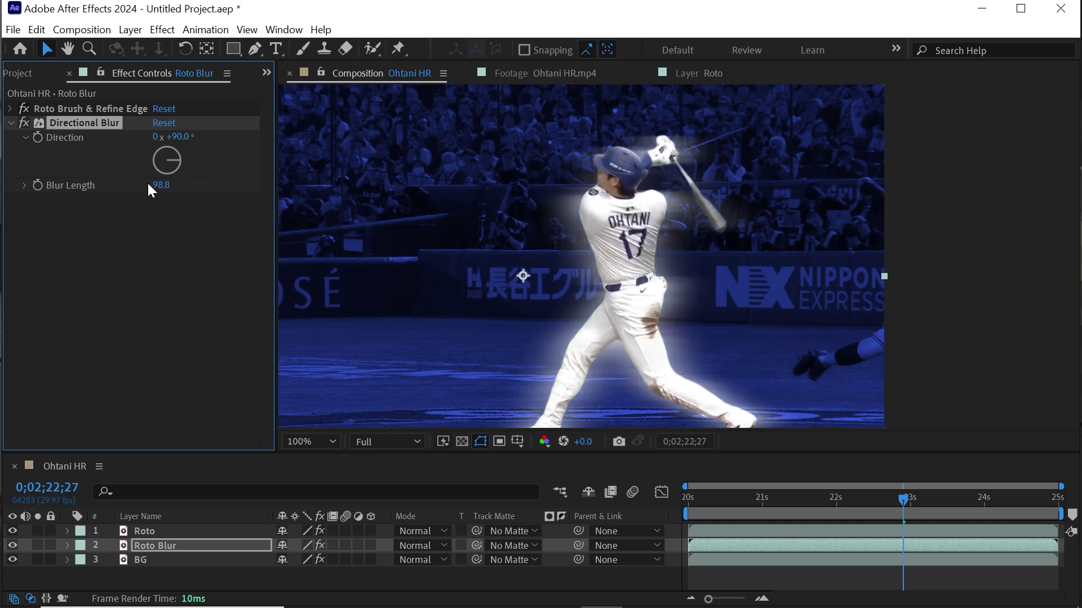
text(150)
key(Return)
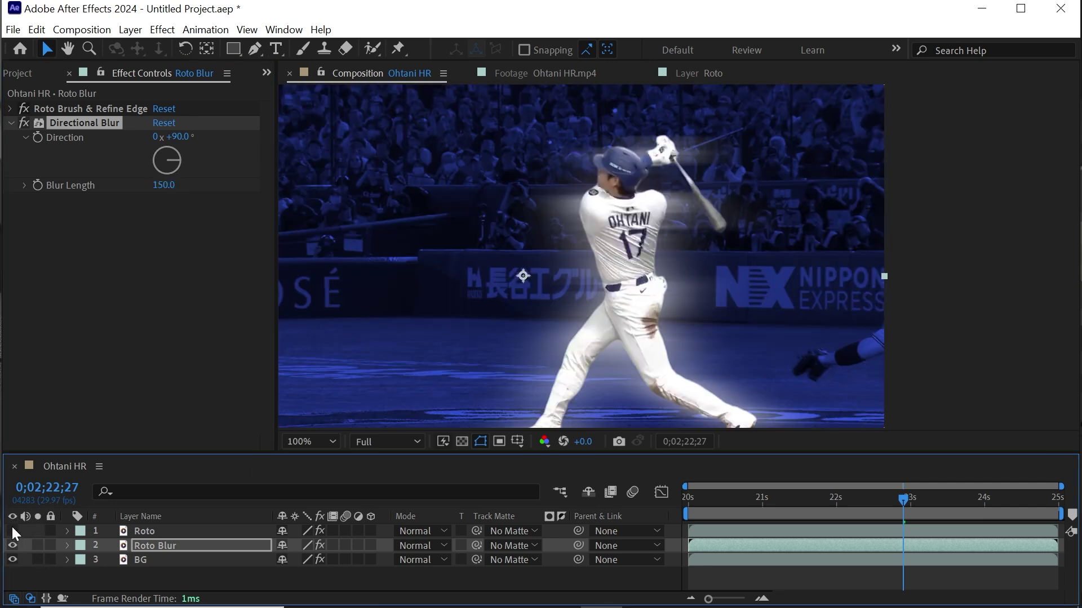
click(13, 528)
Move the blurred copy right behind the batter and set horizontal scale to 110%
key(Return)
drag(631, 255, 681, 256)
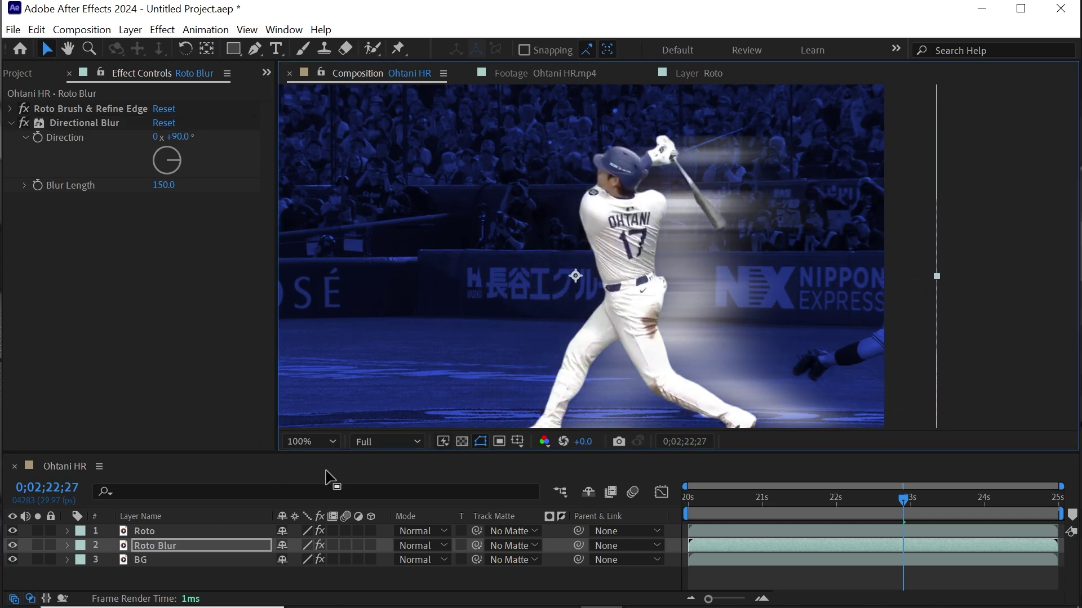
key(s)
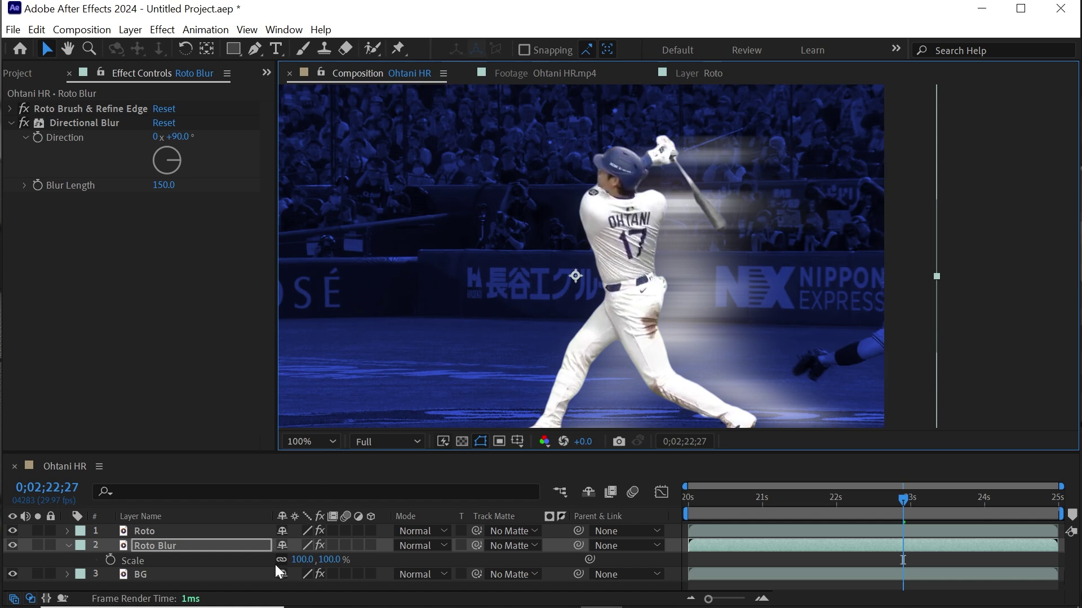
click(298, 566)
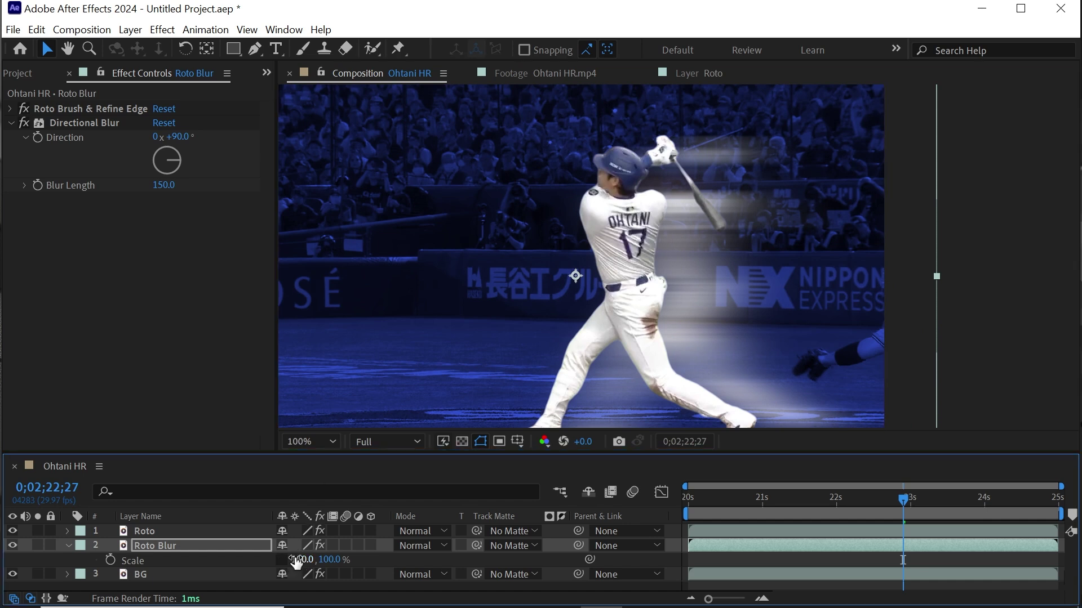
text(150)
click(300, 560)
text(110)
key(Return)
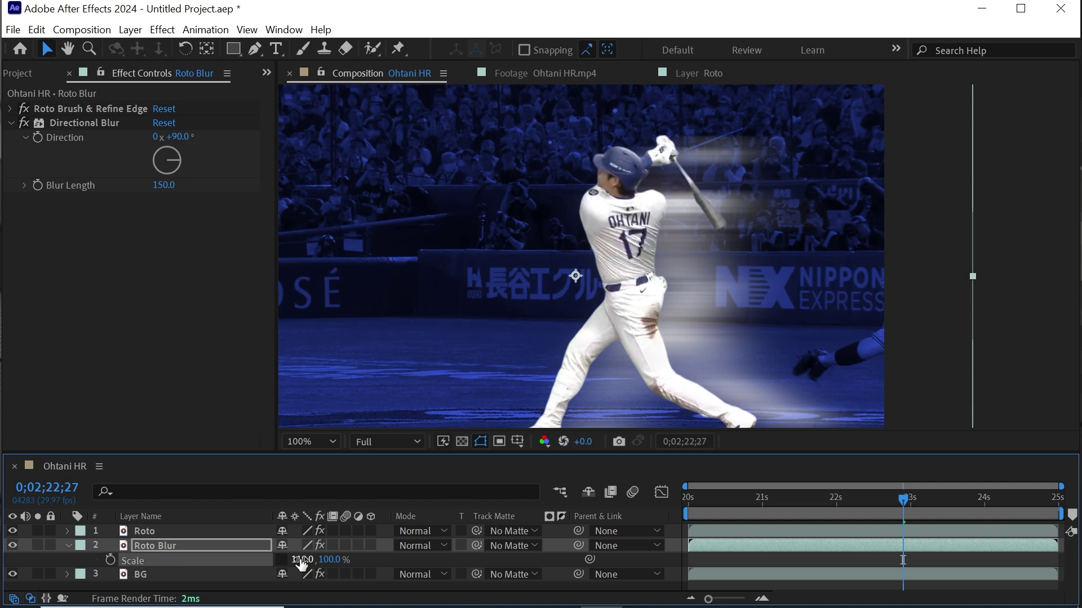
Scrub through the swing to preview the stretched trail
drag(695, 301, 691, 302)
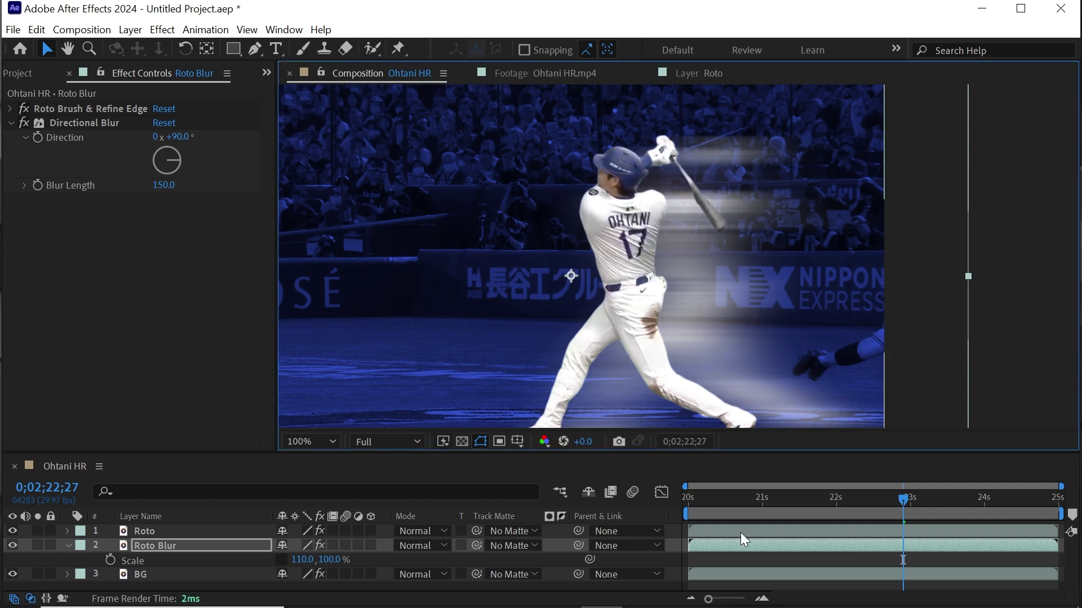
click(735, 499)
mouse_move(739, 498)
mouse_down()
mouse_move(870, 489)
mouse_move(806, 496)
mouse_up()
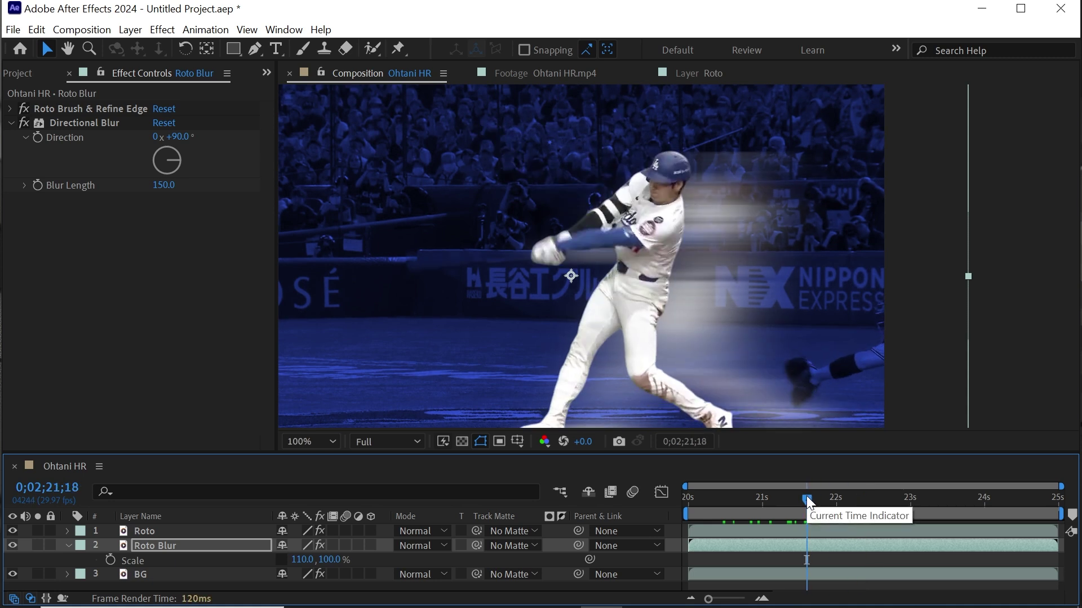
key(ctrl+space)
text(level)
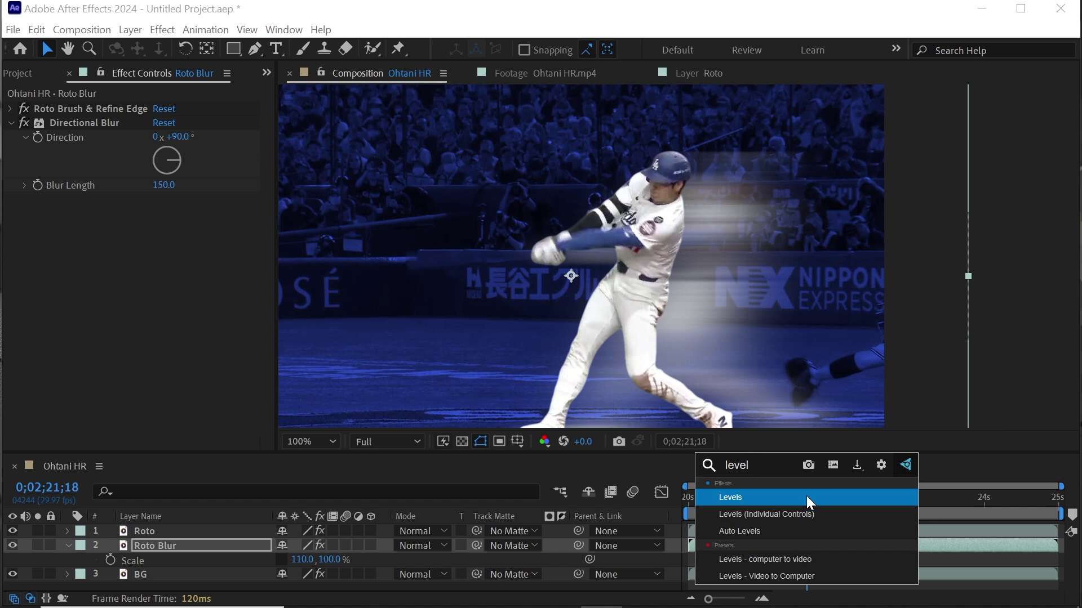
Apply Levels to Roto Blur and raise Input Black to darken the blur
key(Return)
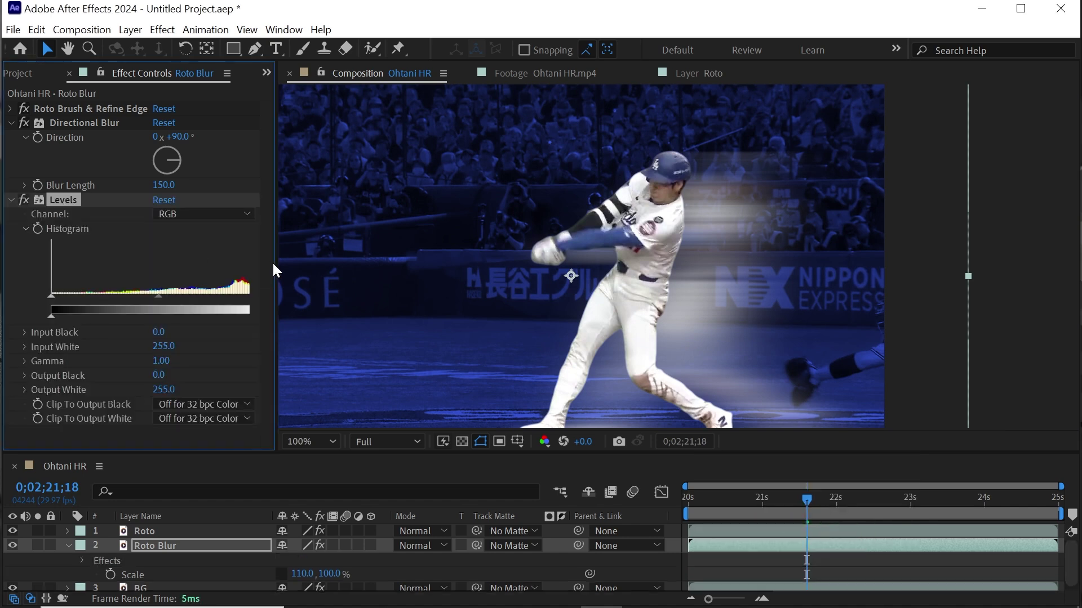
drag(273, 262, 292, 262)
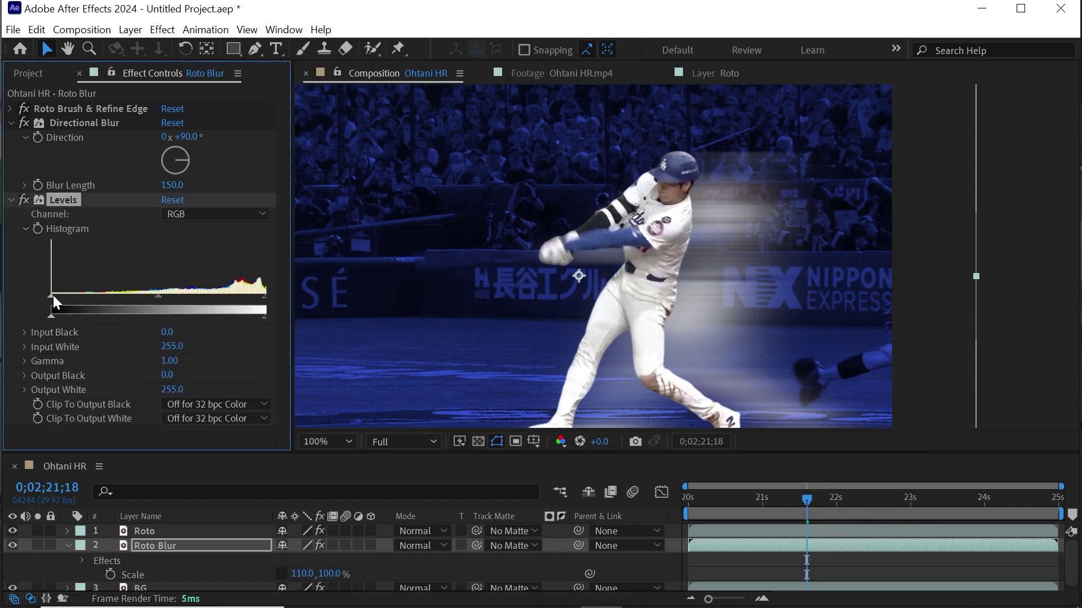
drag(53, 295, 92, 297)
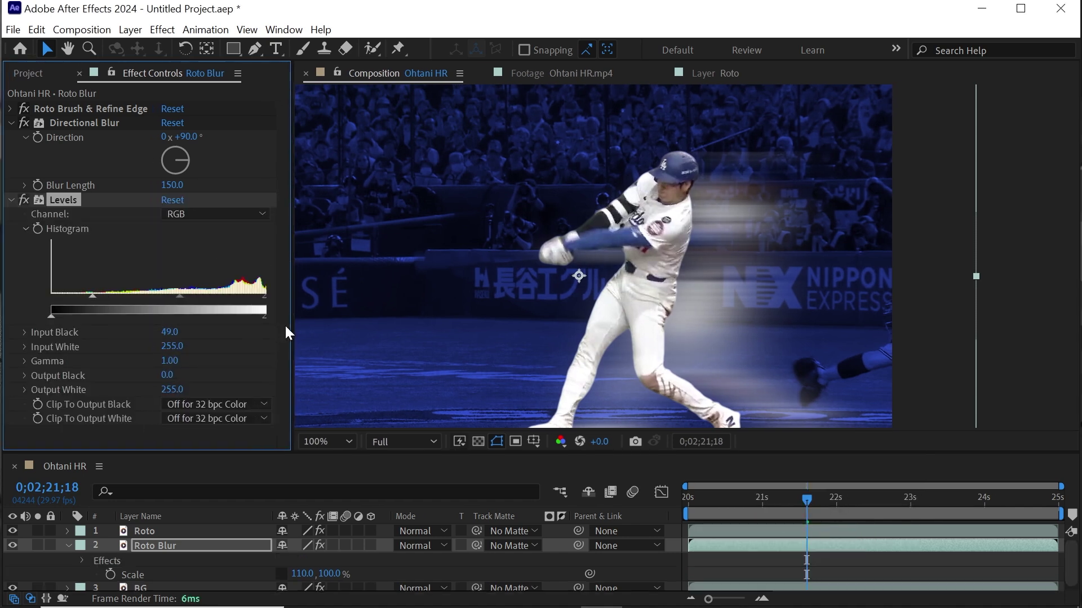
drag(290, 329, 210, 306)
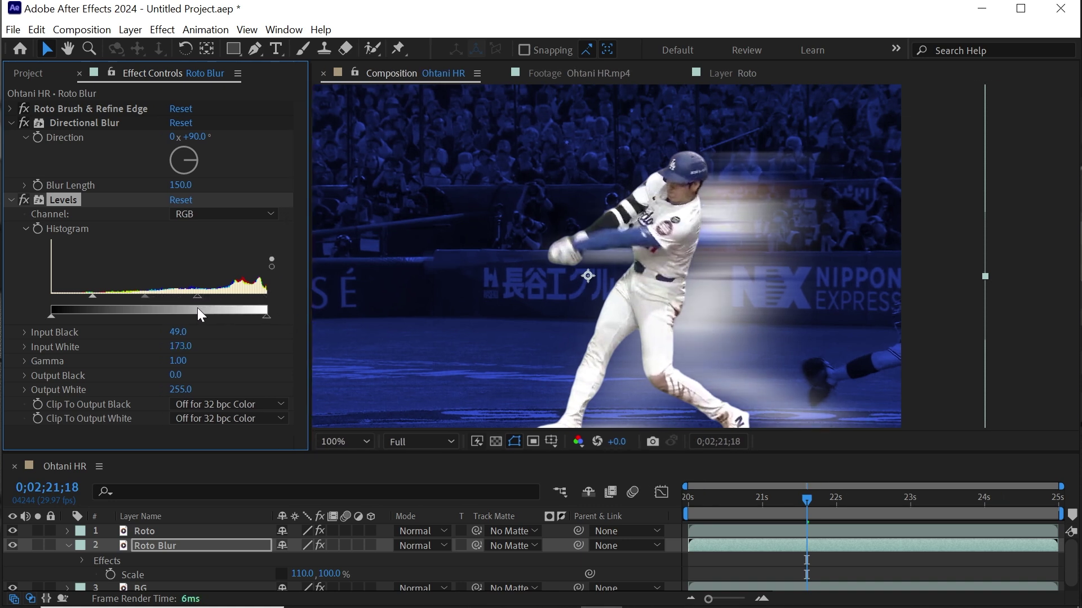
On the Levels Alpha channel, set input black to 14 and input white to 232
click(228, 214)
click(213, 302)
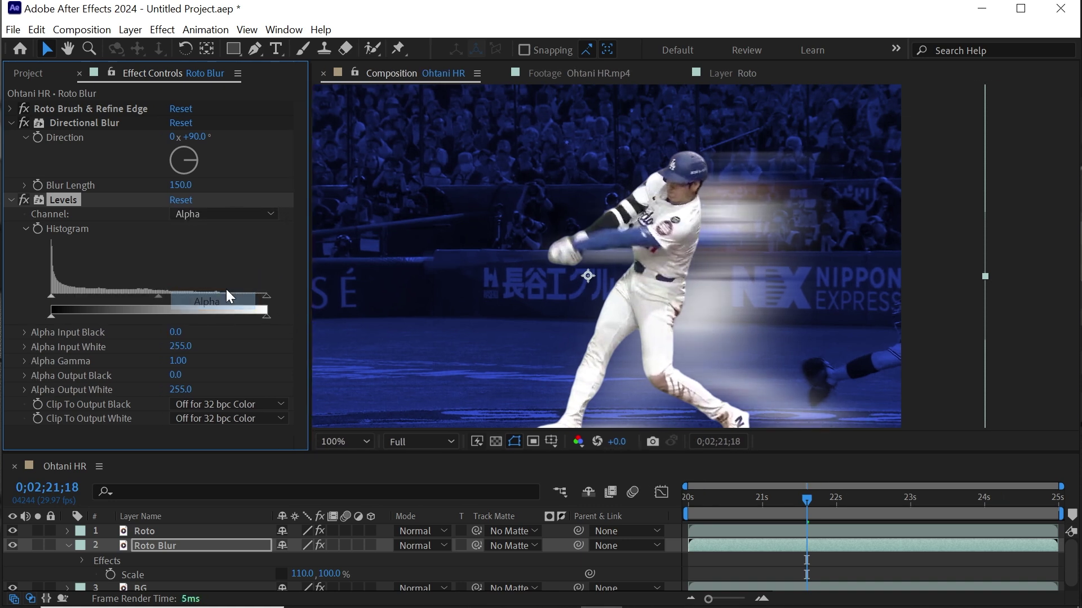
drag(261, 295, 246, 298)
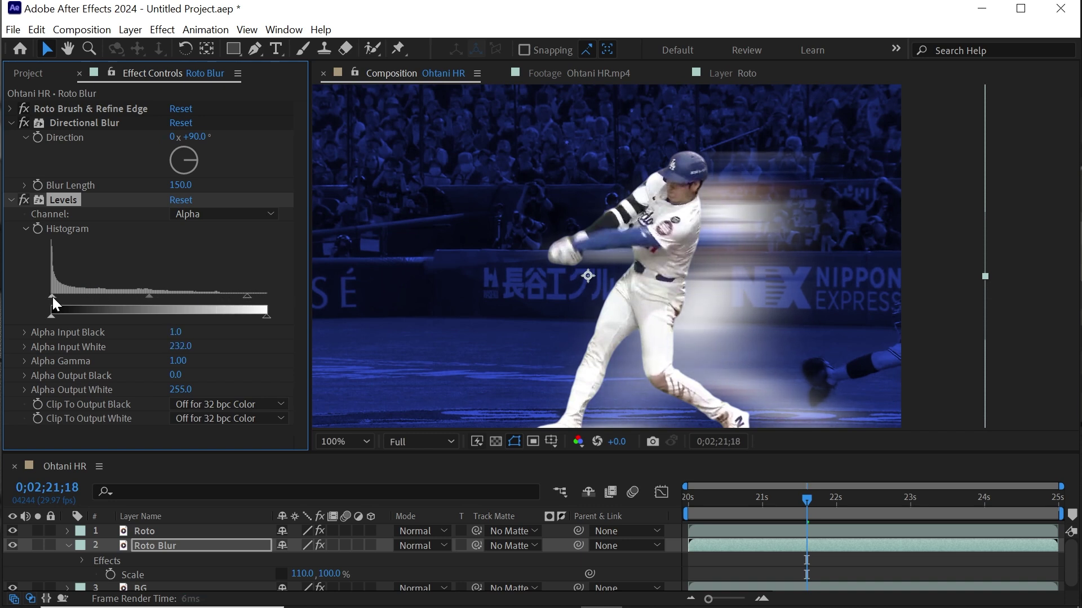
drag(53, 297, 63, 296)
click(219, 212)
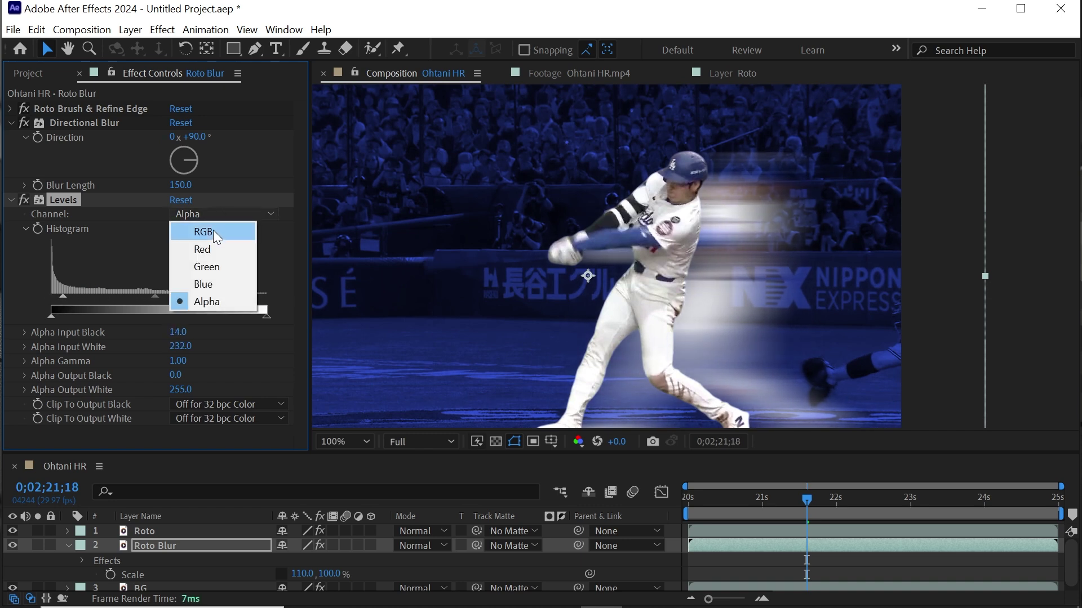
click(213, 230)
click(214, 219)
click(222, 299)
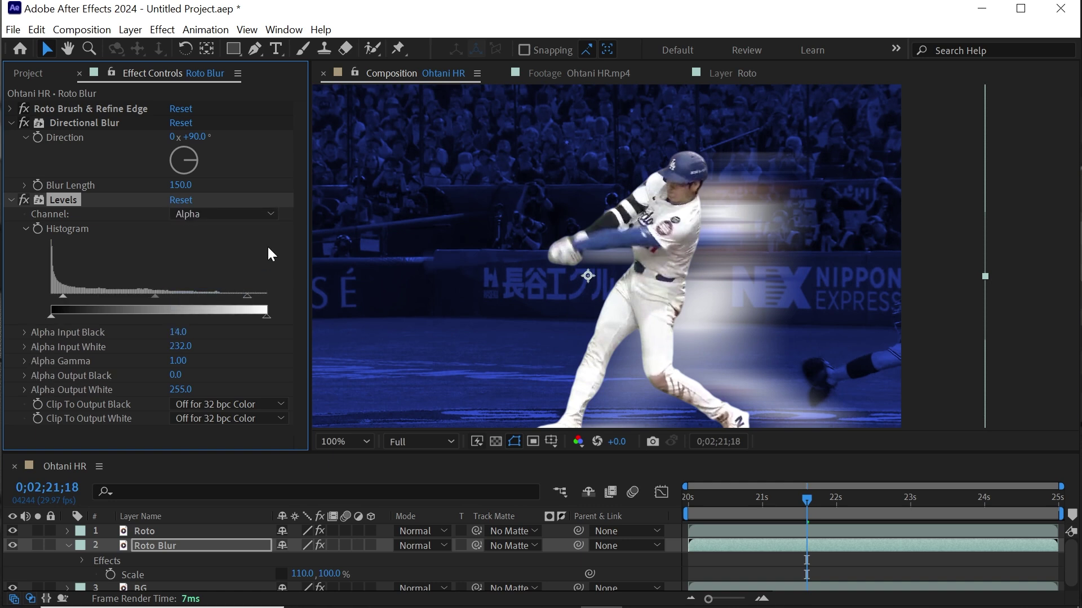
Collapse Directional Blur and Levels, then add Venetian Blinds with a 90° direction
click(11, 122)
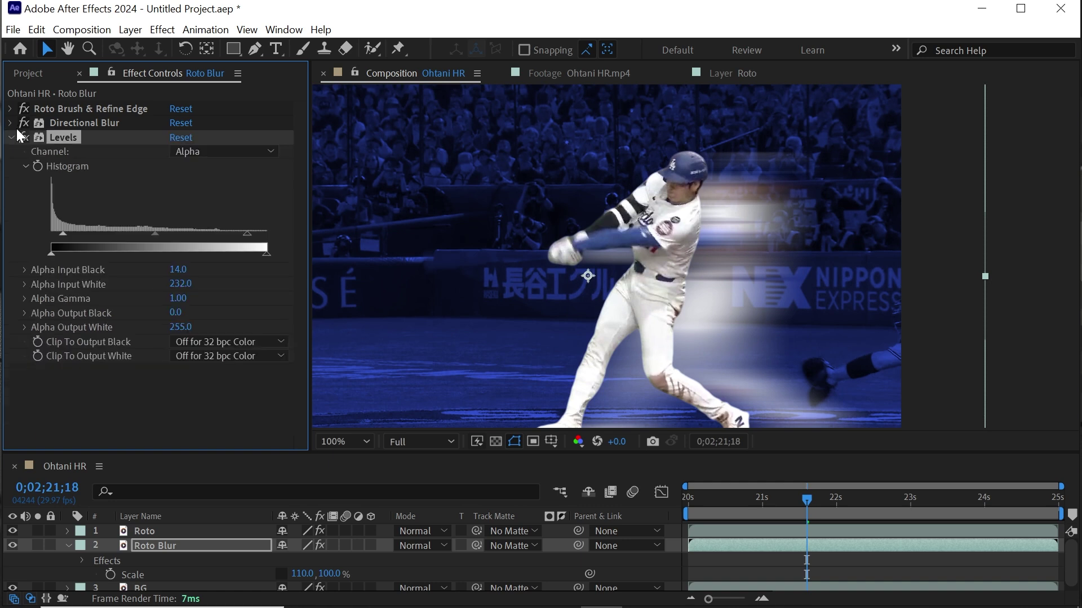
click(12, 137)
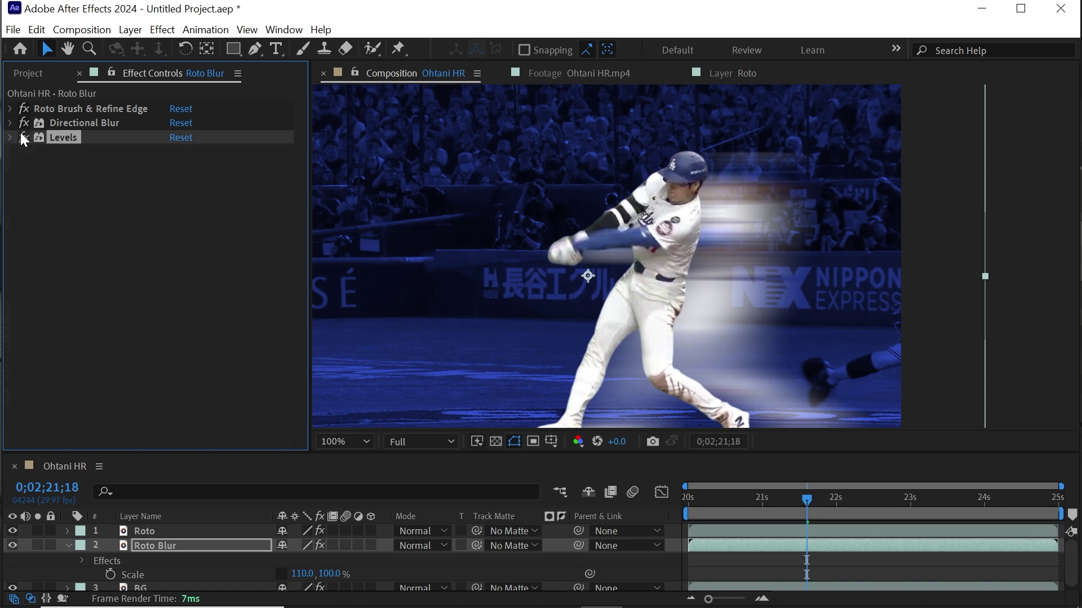
key(ctrl+space)
text(ven)
key(Return)
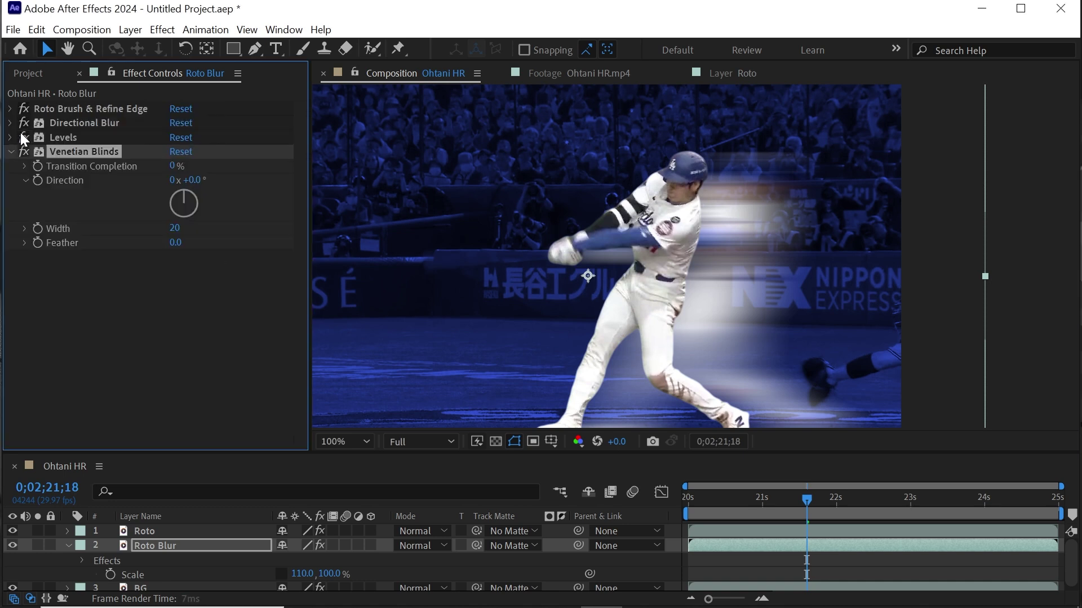
click(174, 181)
text(90)
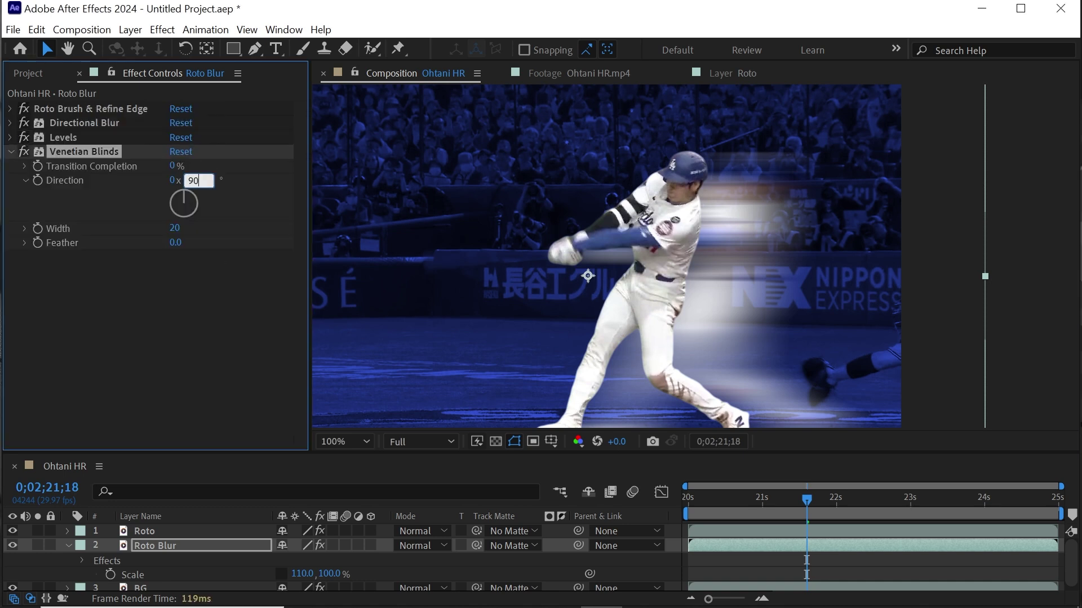
key(Return)
Set Venetian Blinds completion to 31%, width 12 and feather 1
drag(177, 165, 195, 162)
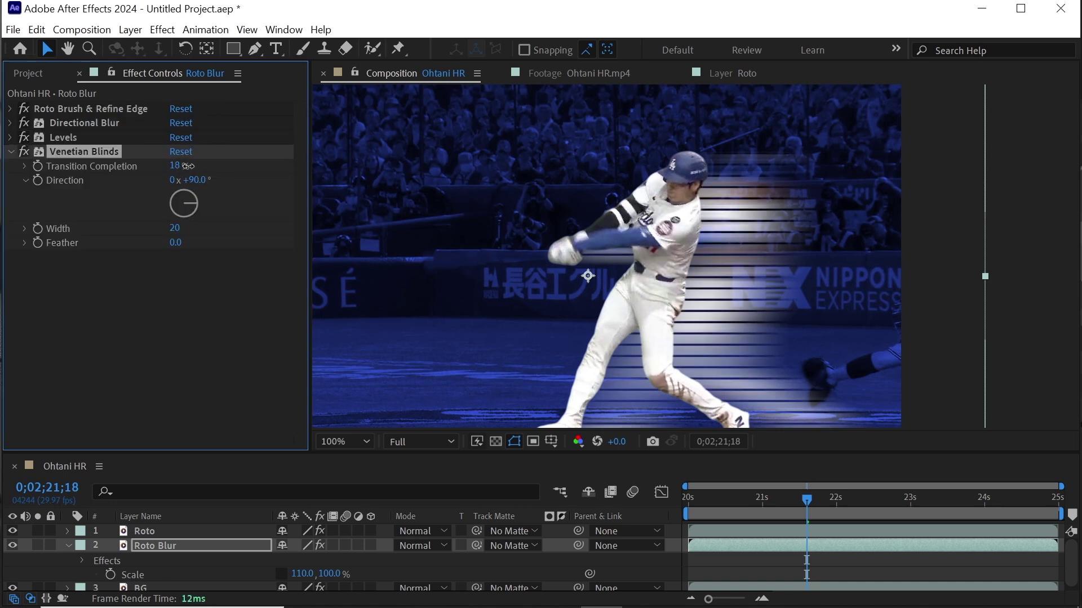
click(177, 243)
text(1)
key(Return)
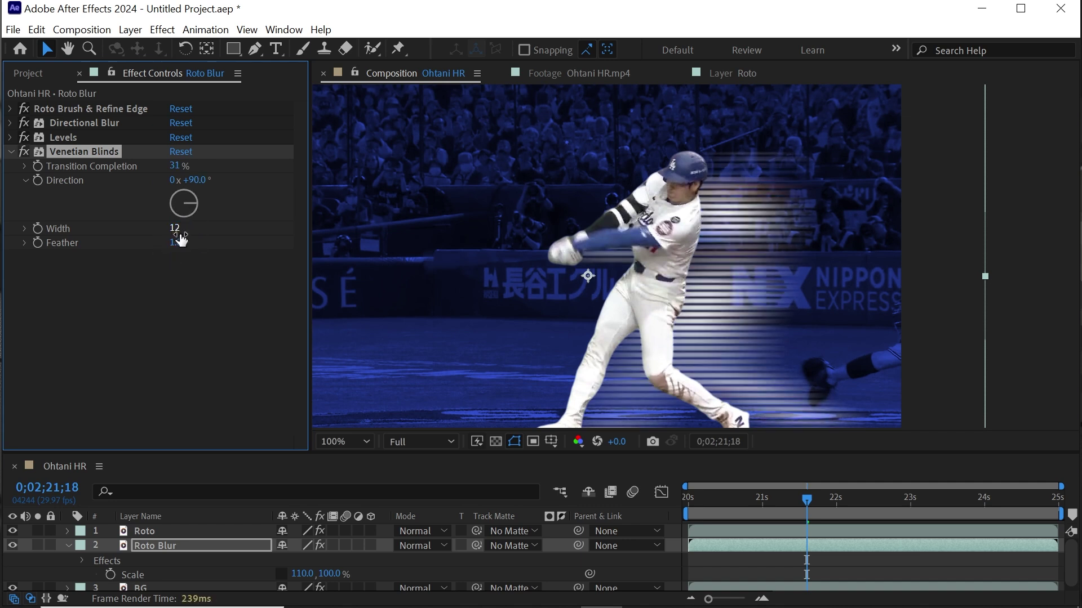
key(ctrl+space)
text(w)
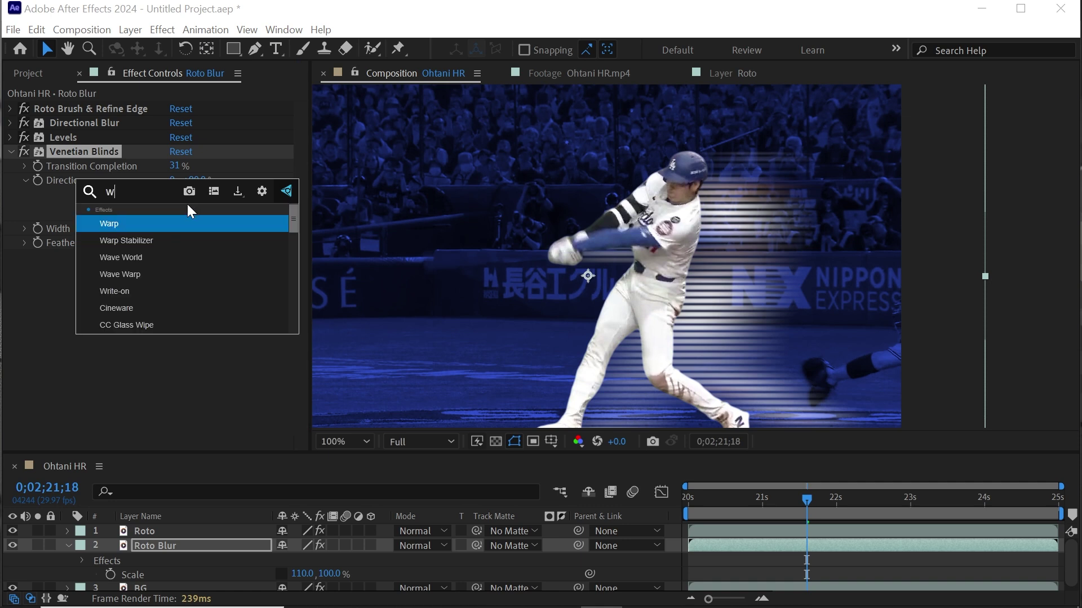
text(av)
Replace the accidentally applied Wave World with a Wave Warp effect
key(Return)
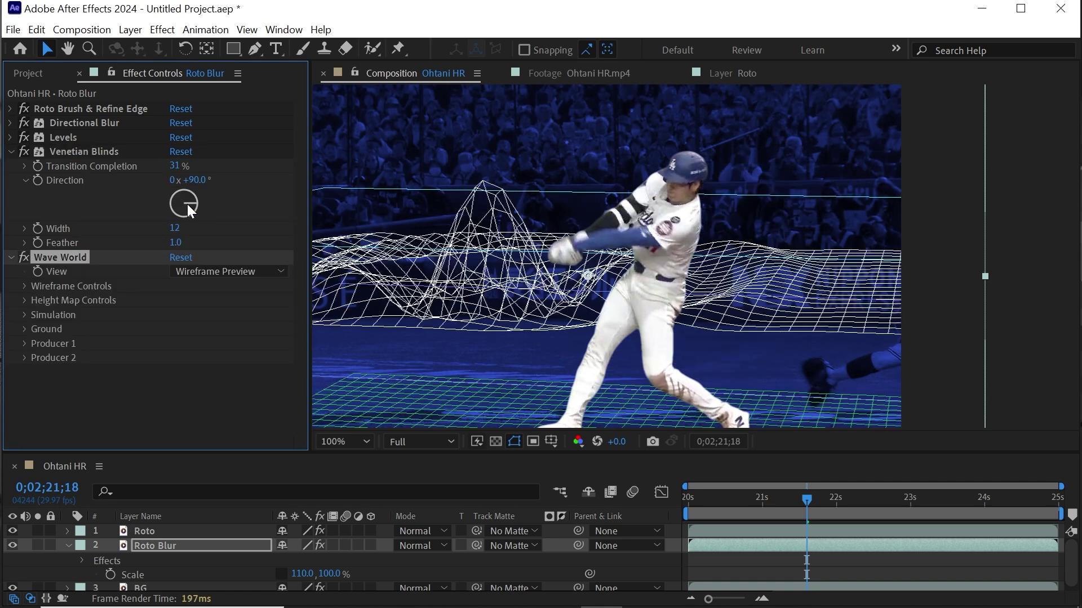
key(Delete)
key(ctrl+space)
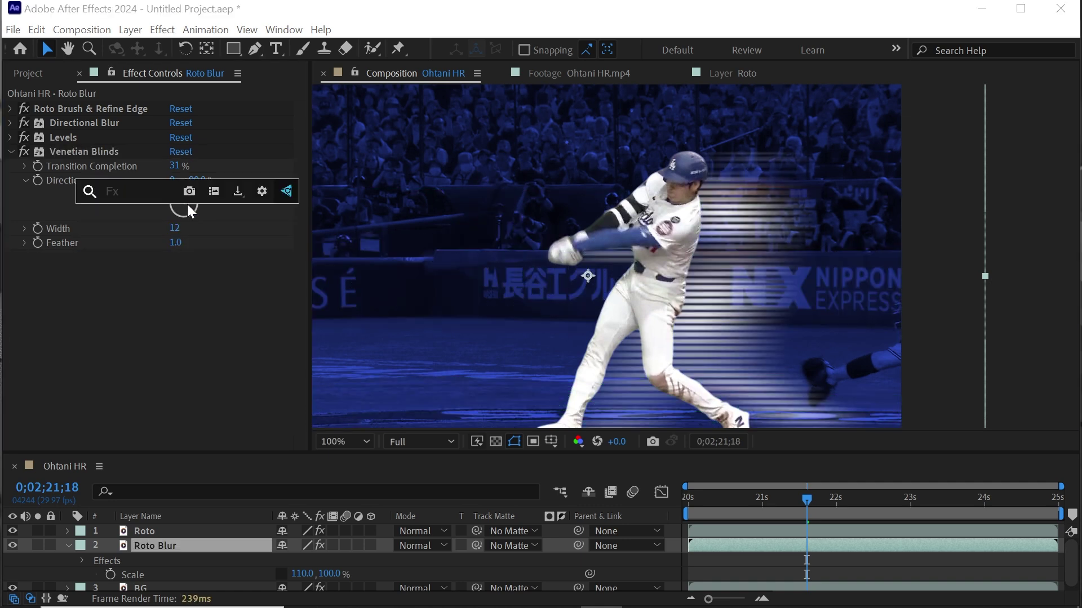
text(wav)
key(Down)
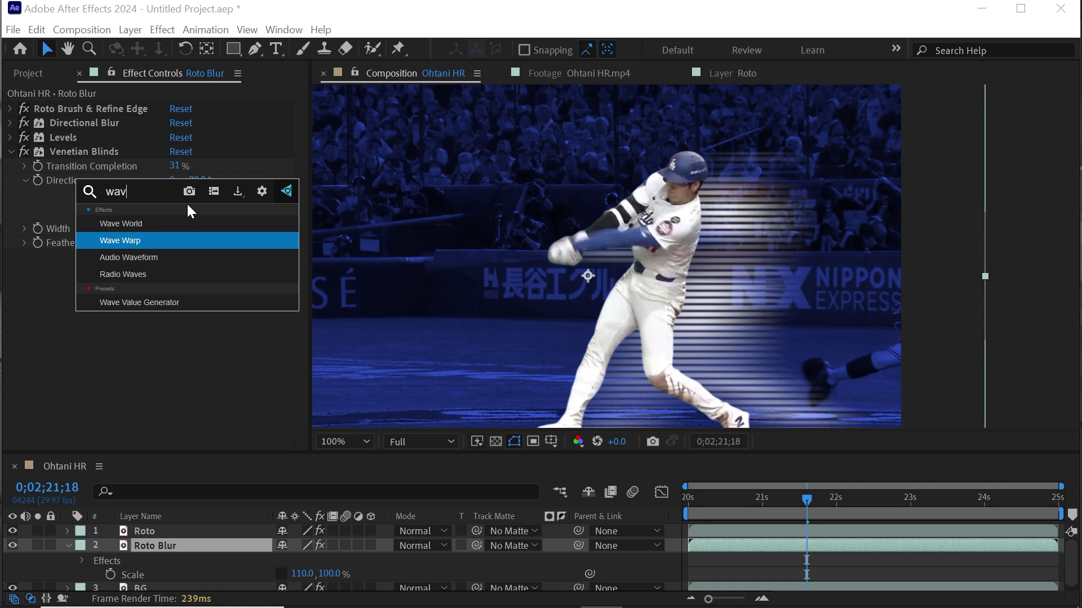
key(Return)
text(5)
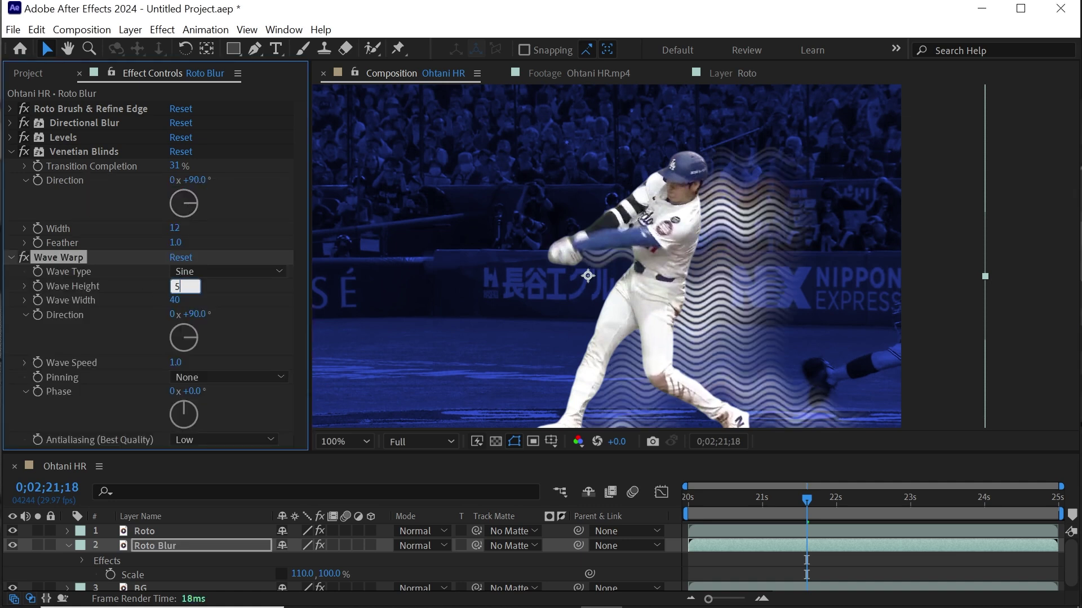
Set Wave Warp height to 5 and width to 100
key(Tab)
text(100)
key(Return)
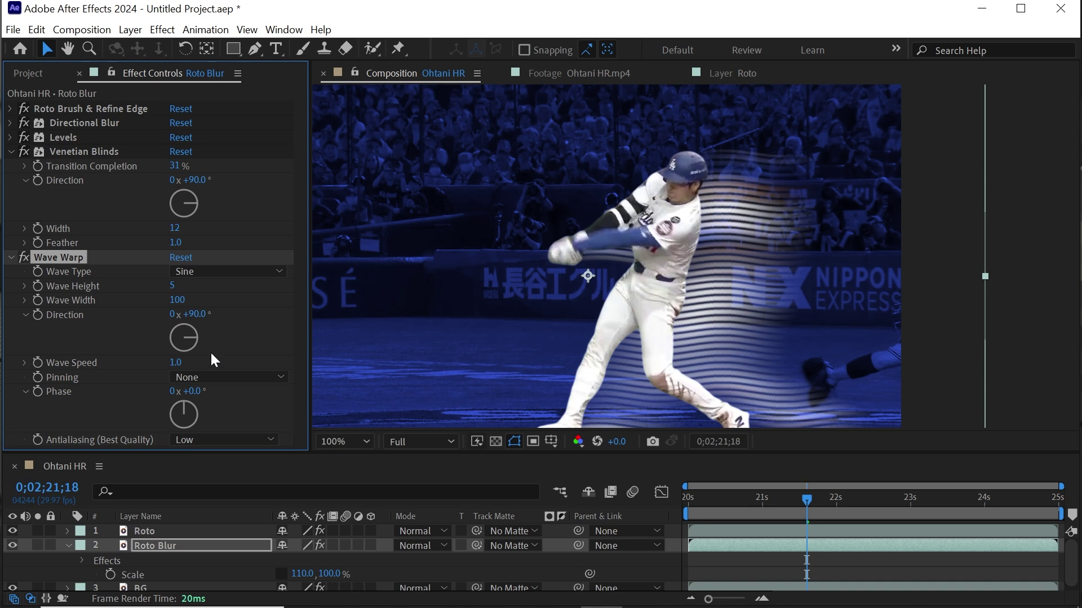
click(178, 363)
text(0.2)
Commit wave speed 0.2, preview, and undo a trial reorder of Wave Warp
key(Return)
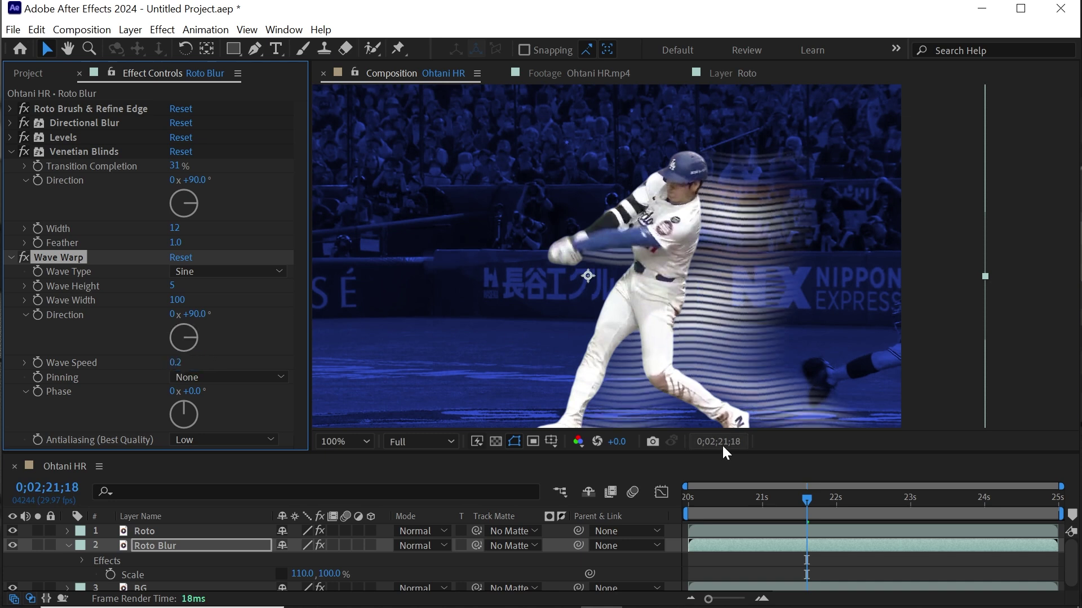
key(space)
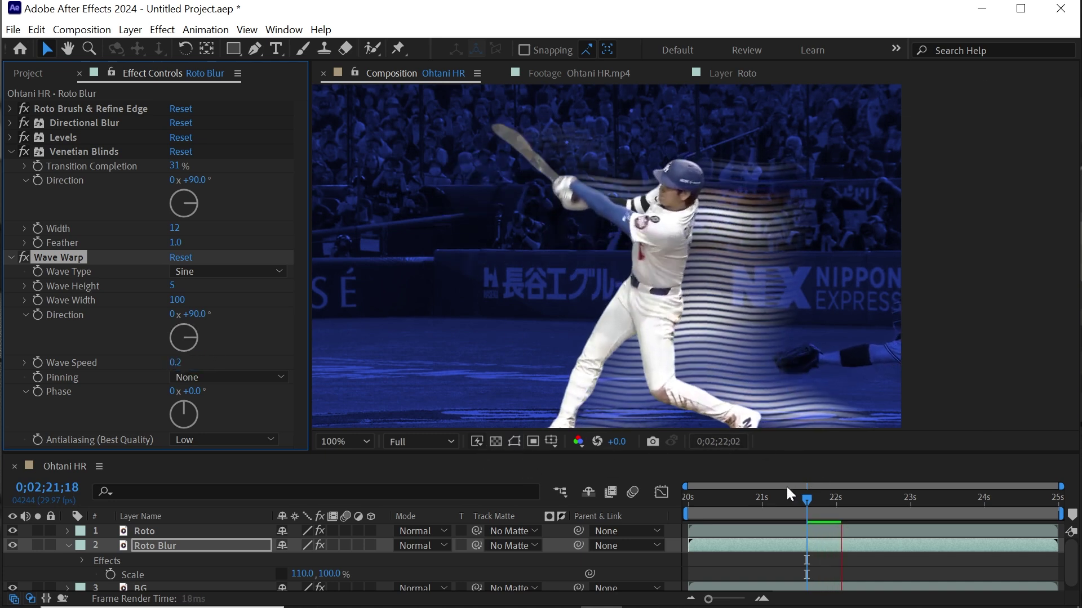
drag(85, 256, 88, 148)
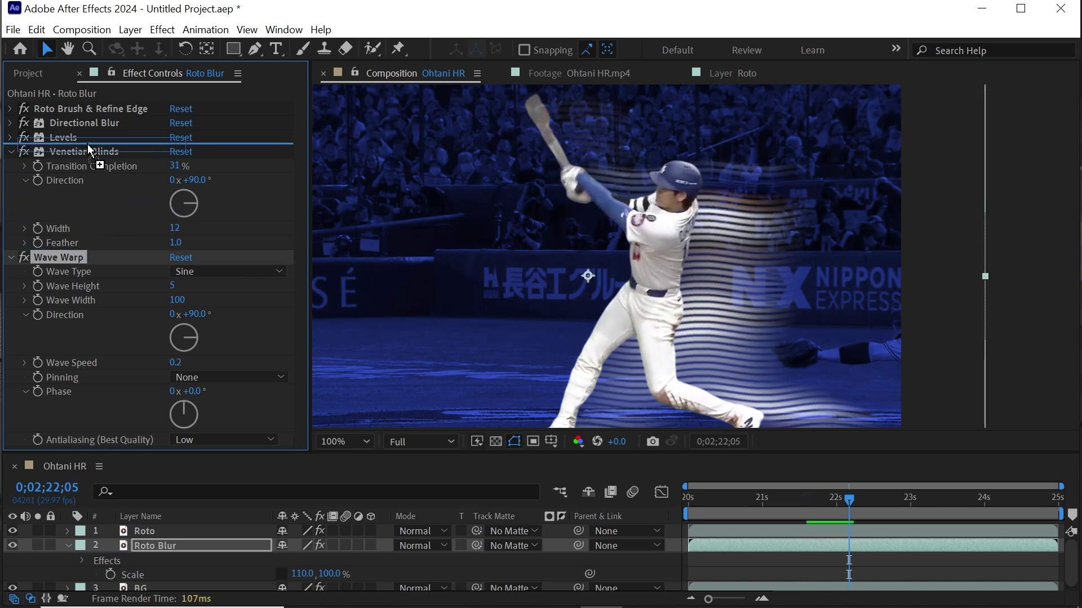
drag(87, 144, 87, 143)
key(ctrl+z)
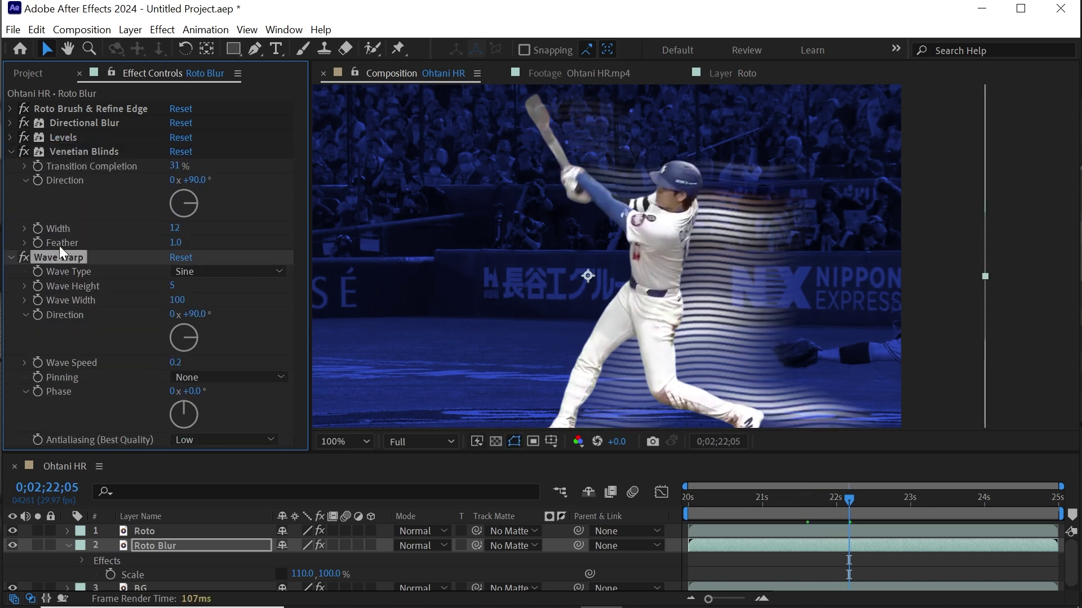
Set the Venetian Blinds feather to 5 and preview the softened trail
click(12, 152)
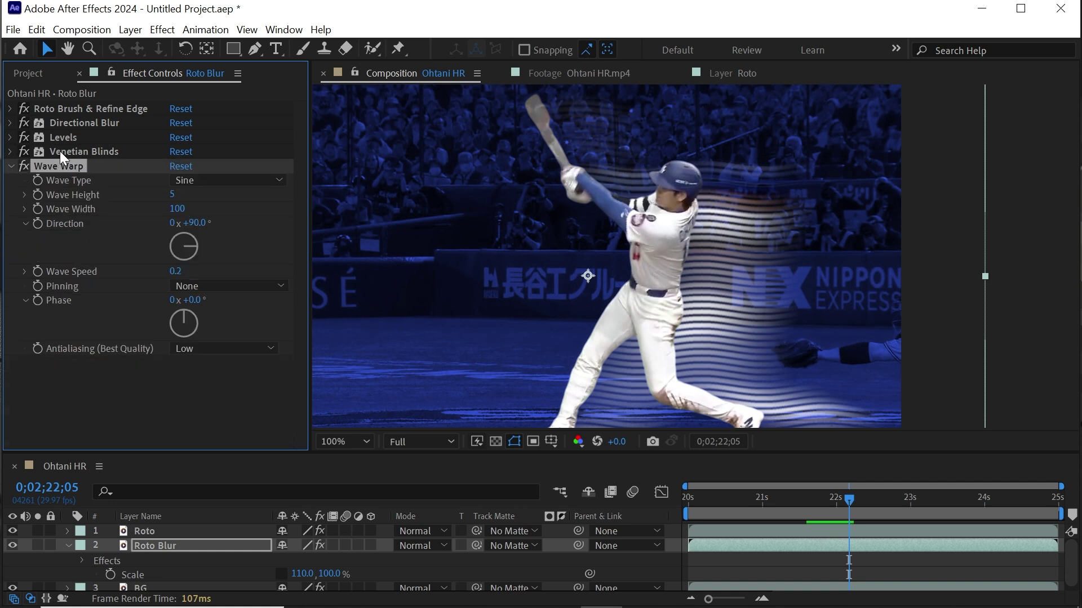
click(12, 151)
click(173, 243)
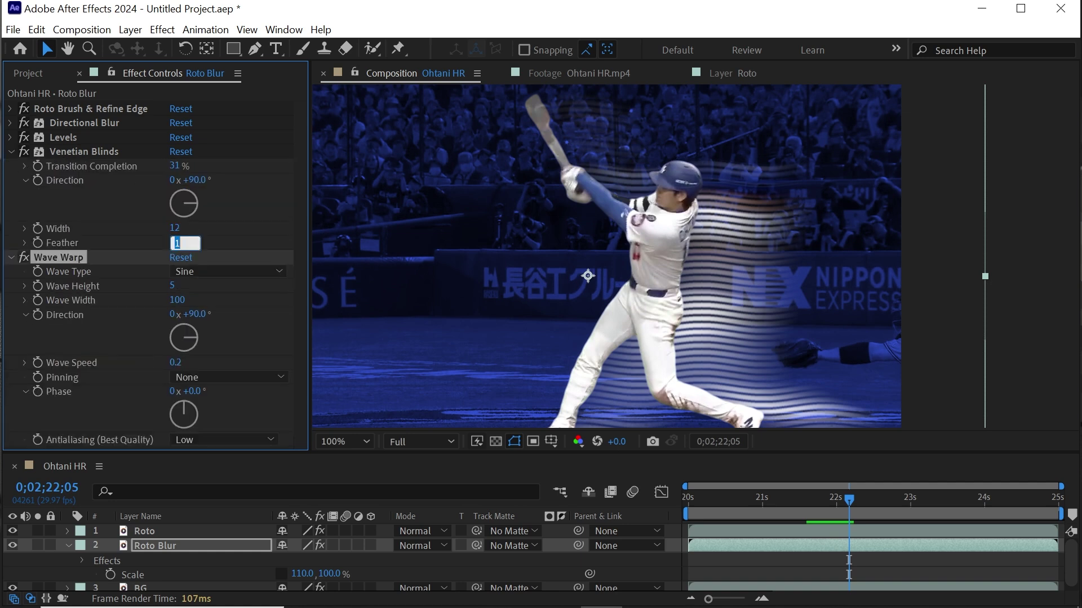
key(Return)
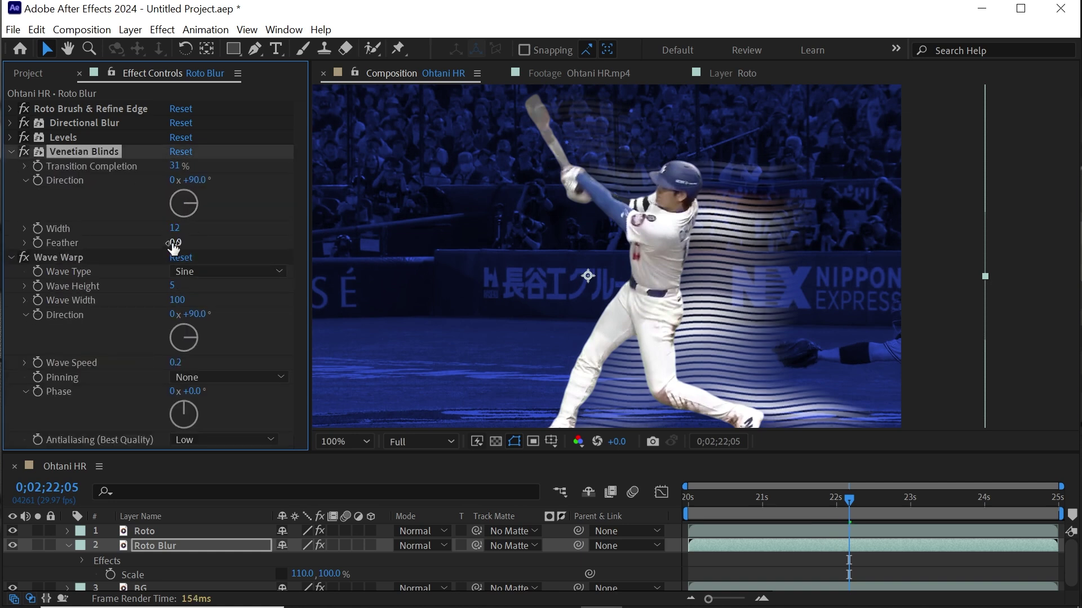
text(5)
key(Return)
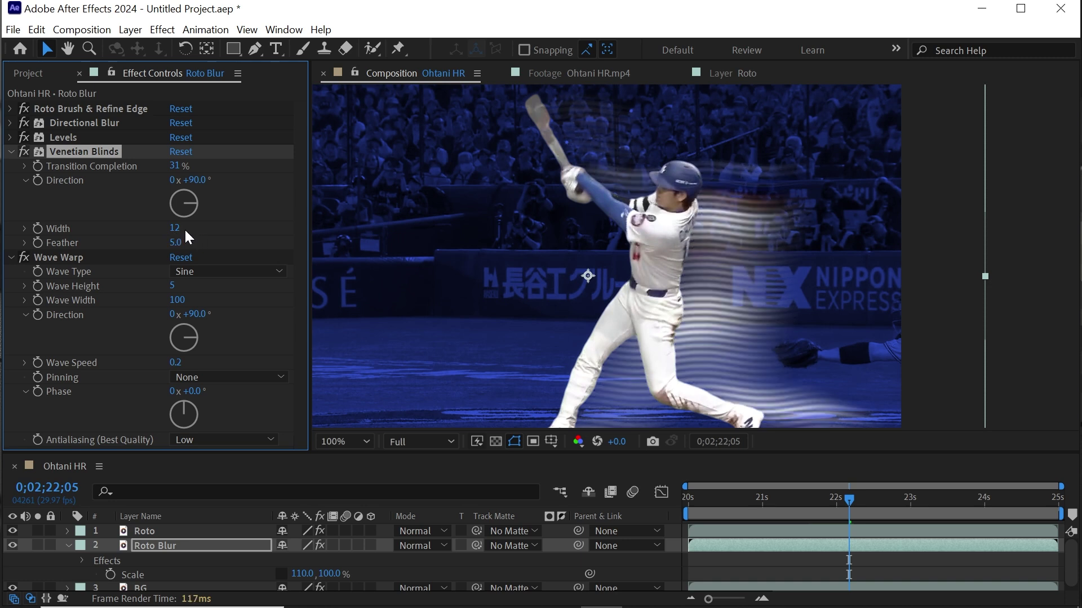
key(space)
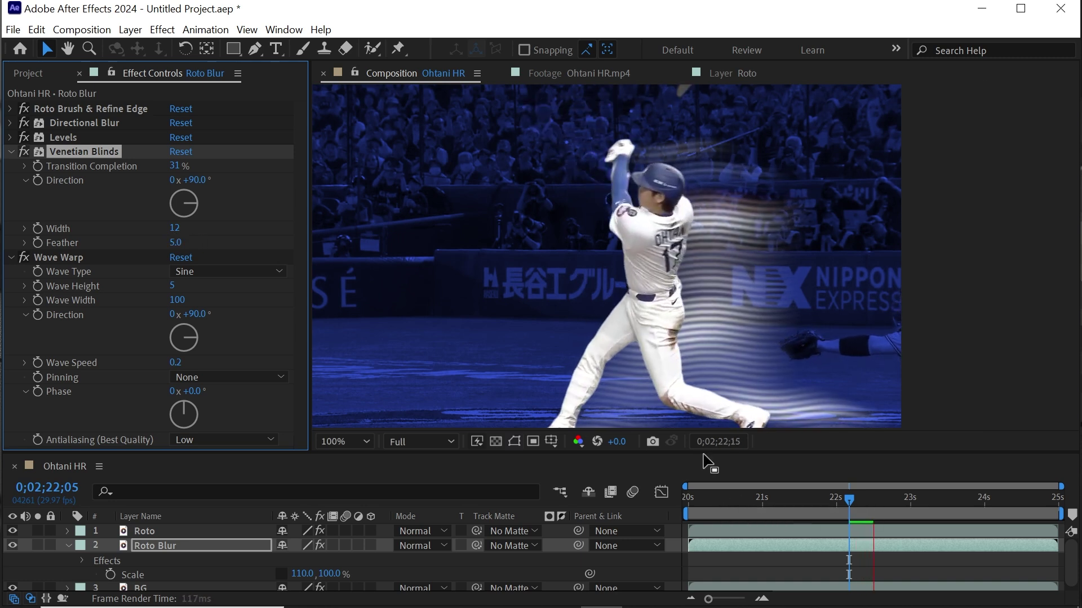
key(space)
click(16, 150)
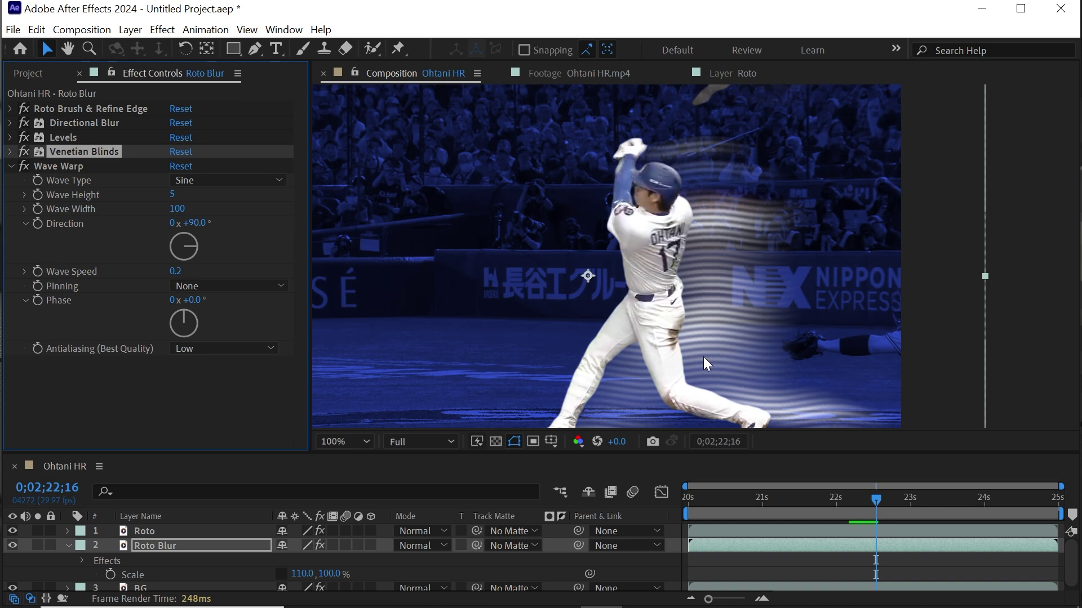
Try moving Roto Blur above the Roto layer, scrub the swing, then undo it
click(68, 545)
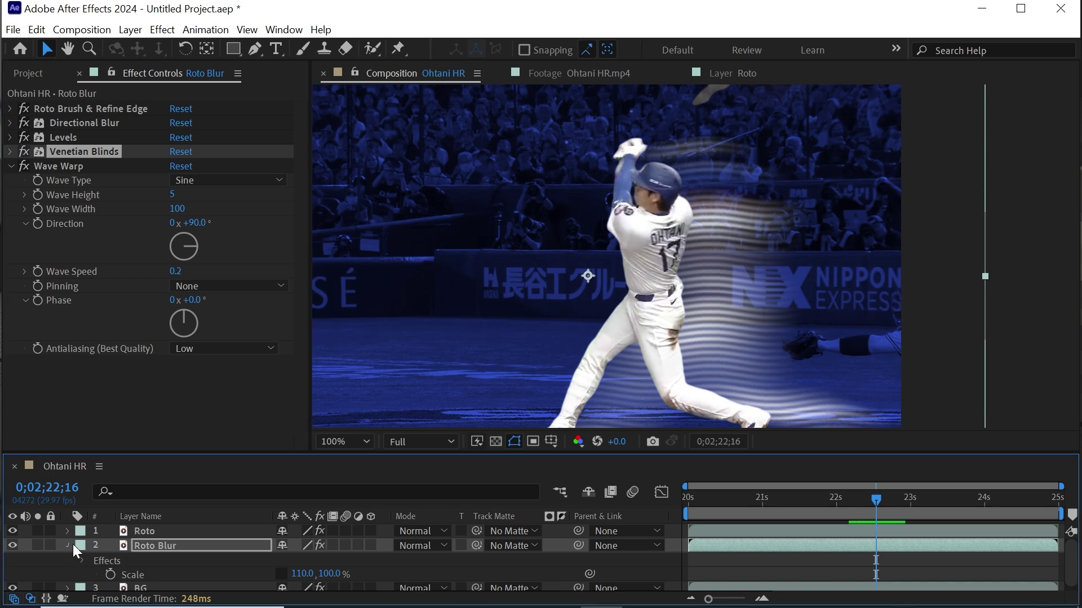
click(156, 550)
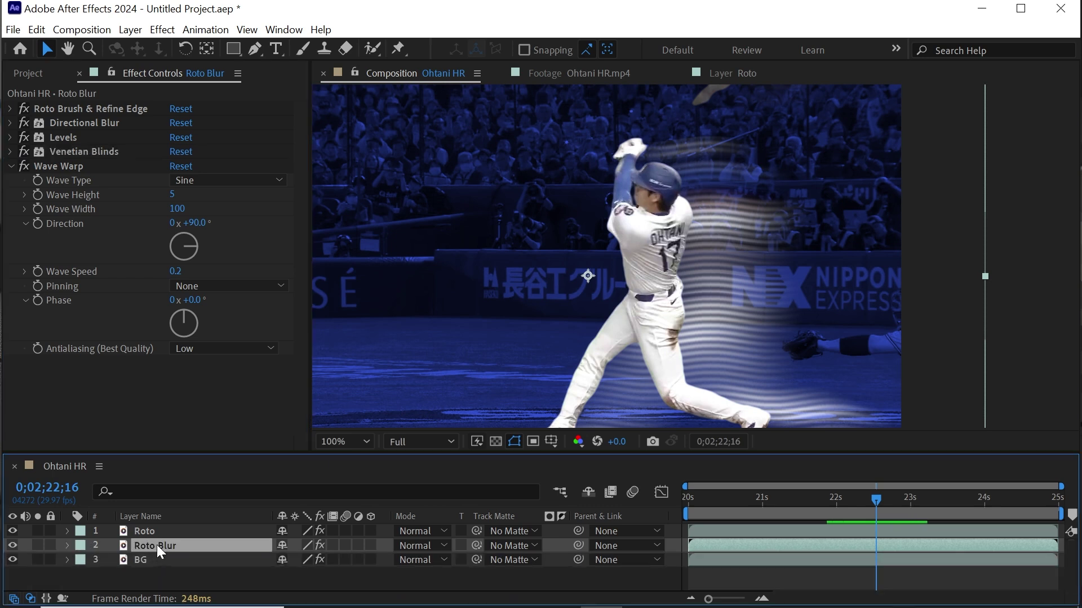
drag(175, 553, 169, 526)
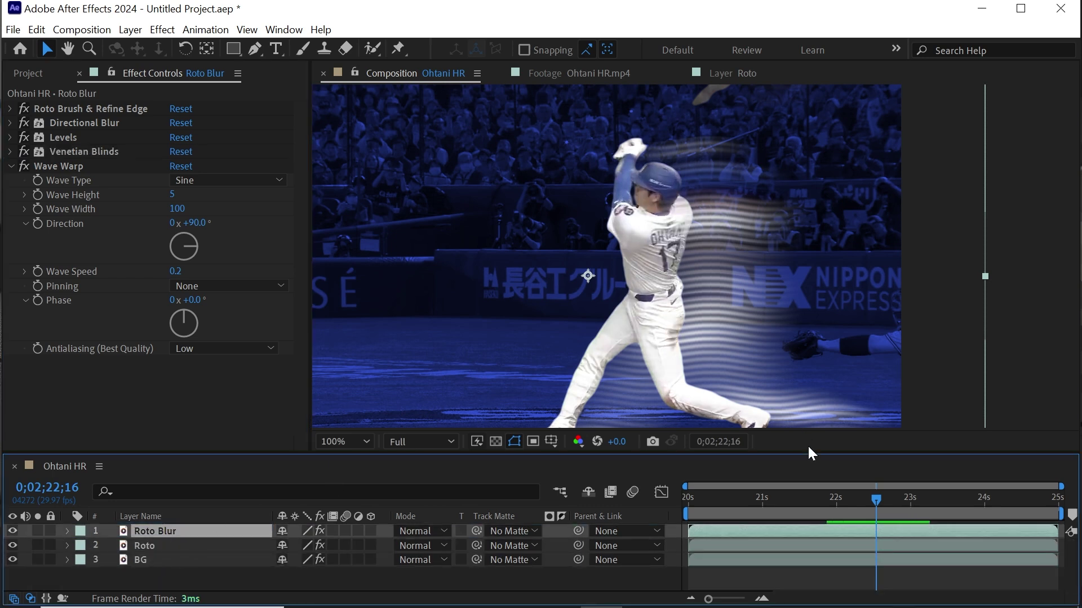
click(742, 505)
drag(747, 507, 865, 500)
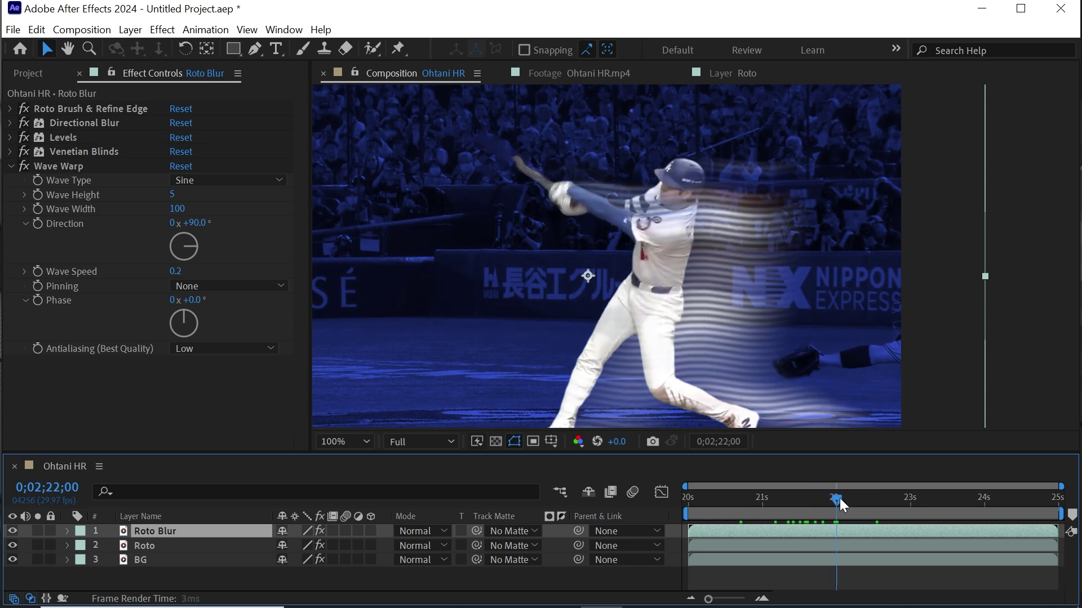
drag(864, 501, 810, 502)
key(ctrl+z)
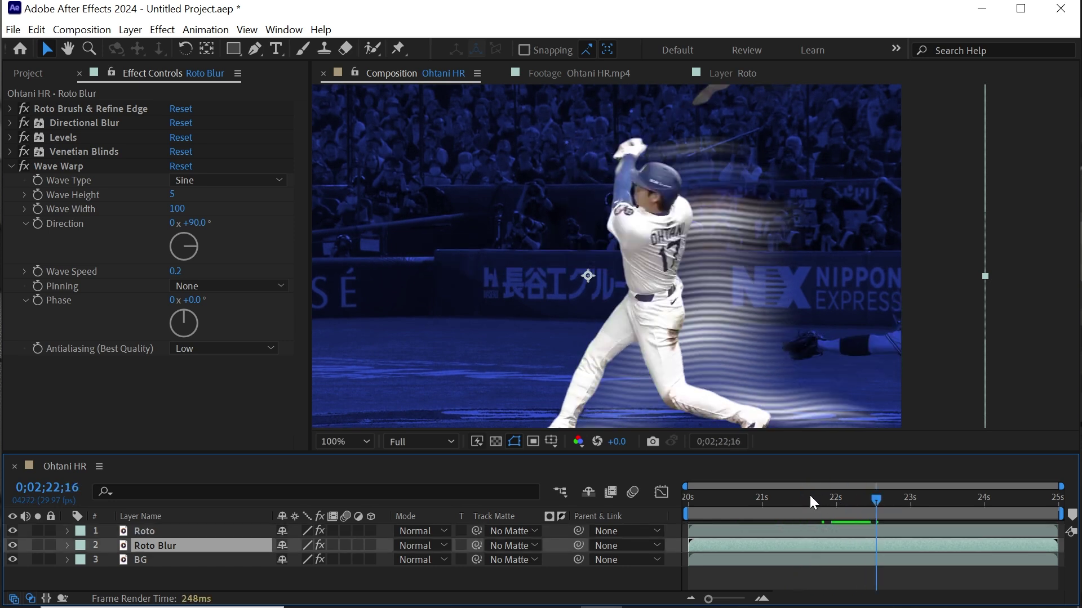
Preview the rippling trail and park the playhead near 21 seconds
drag(767, 509, 729, 516)
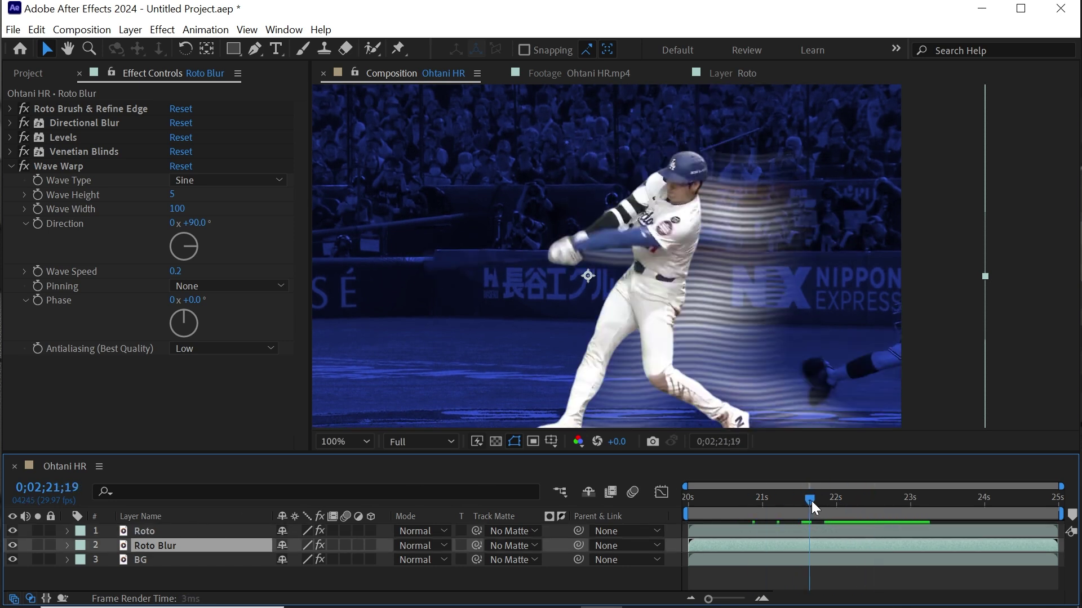
key(space)
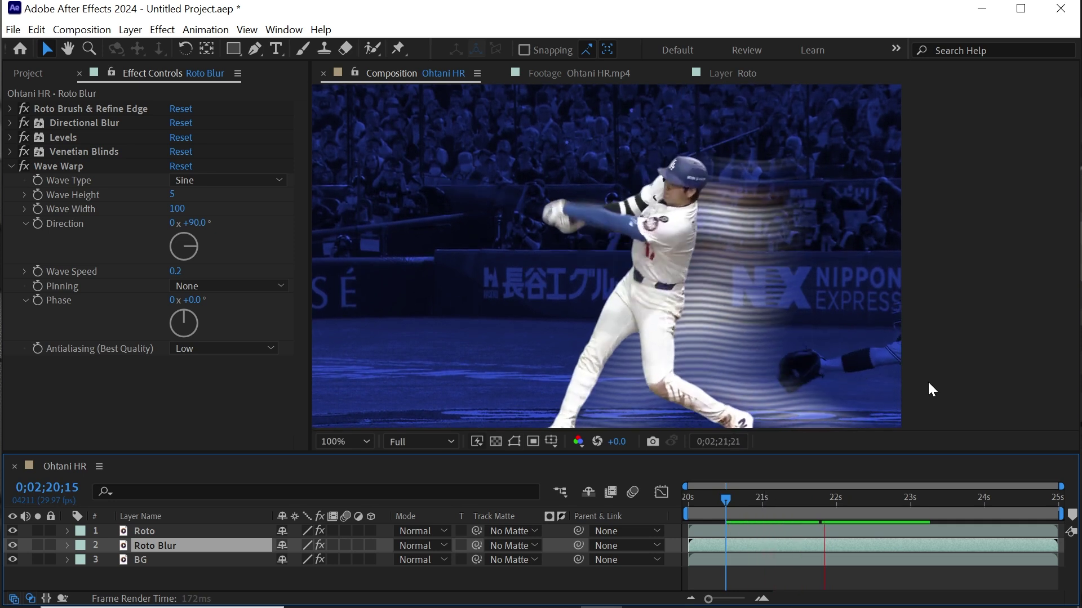
key(h)
click(738, 505)
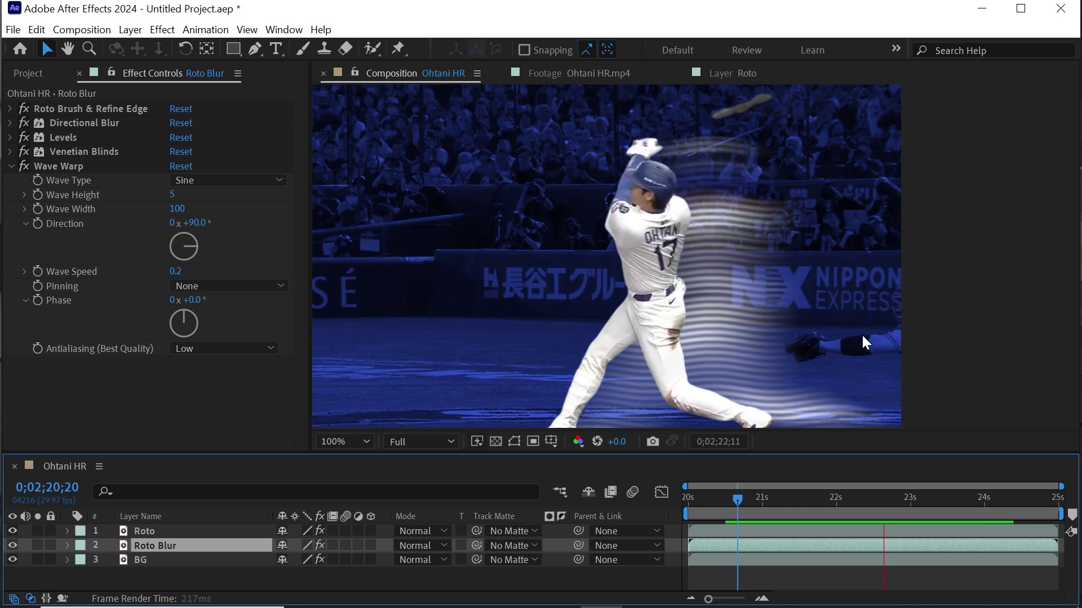
click(755, 505)
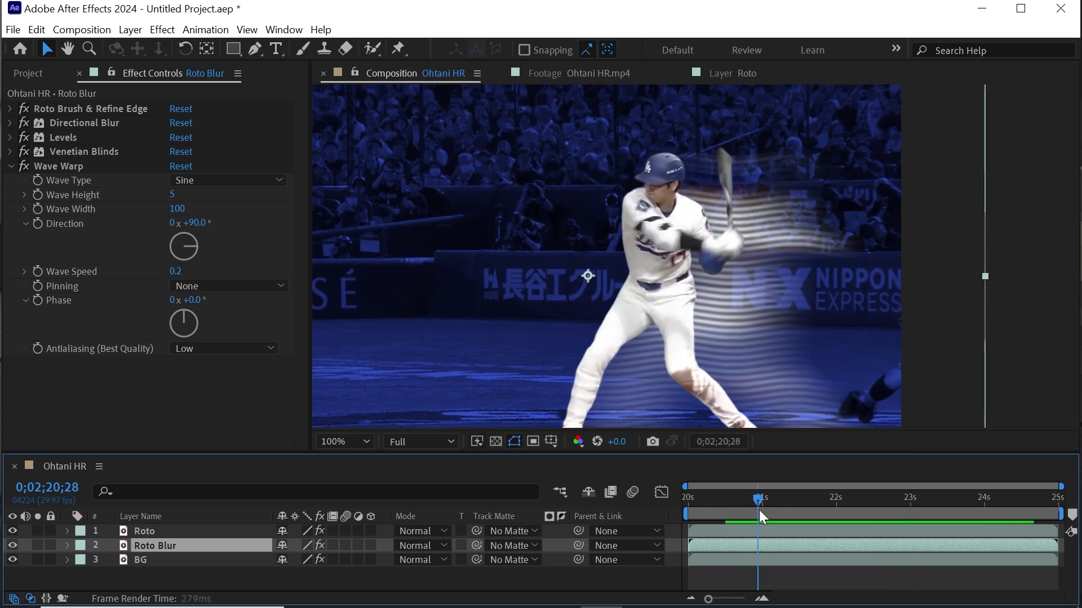
drag(755, 511, 759, 510)
Add a Linear Wipe effect to the Roto Blur layer
key(ctrl+space)
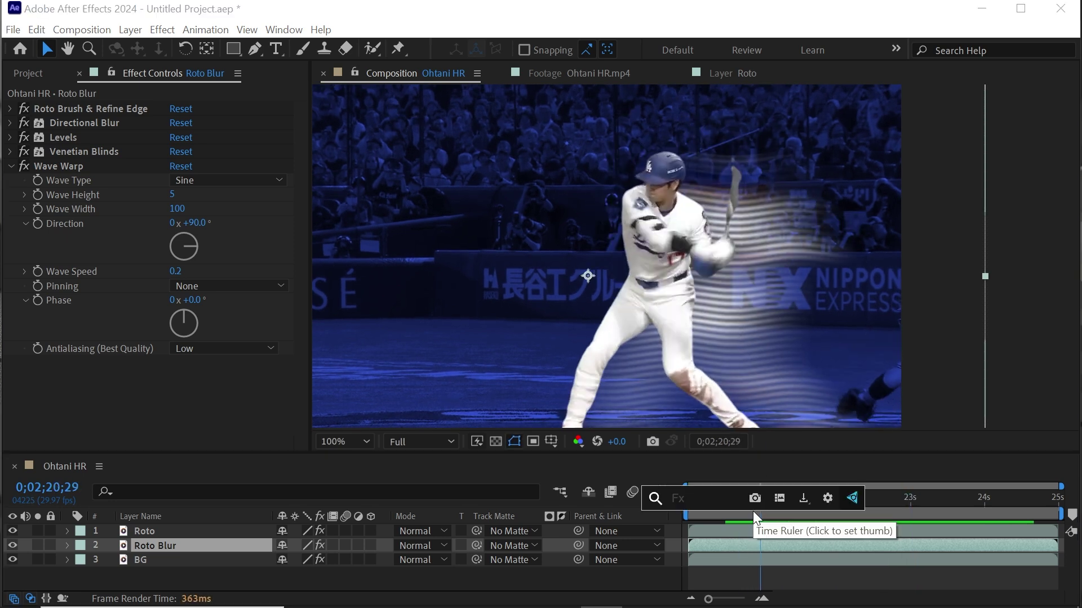
text(line)
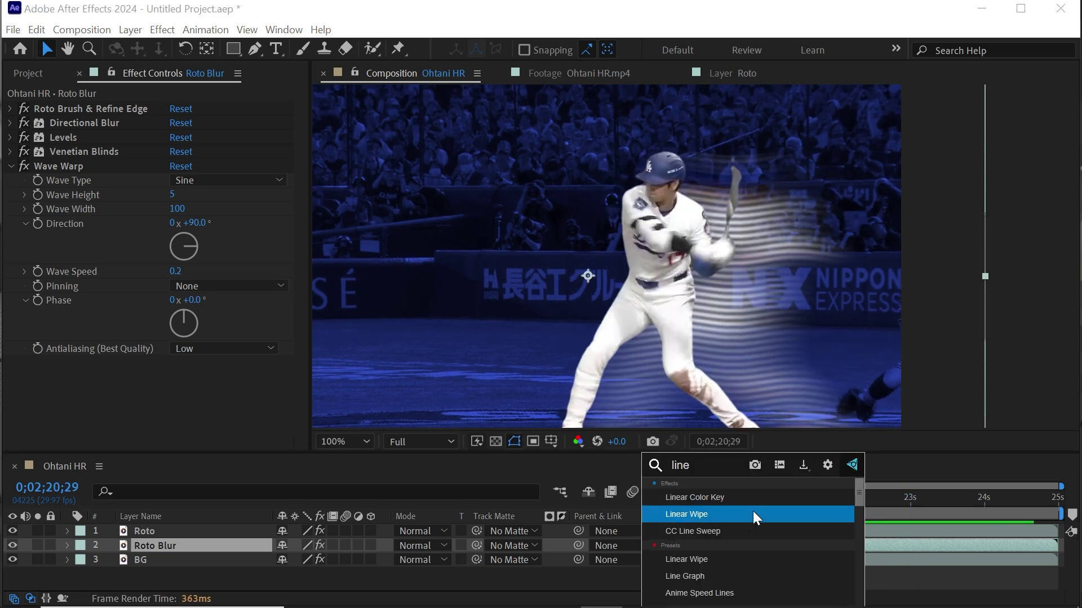
click(755, 516)
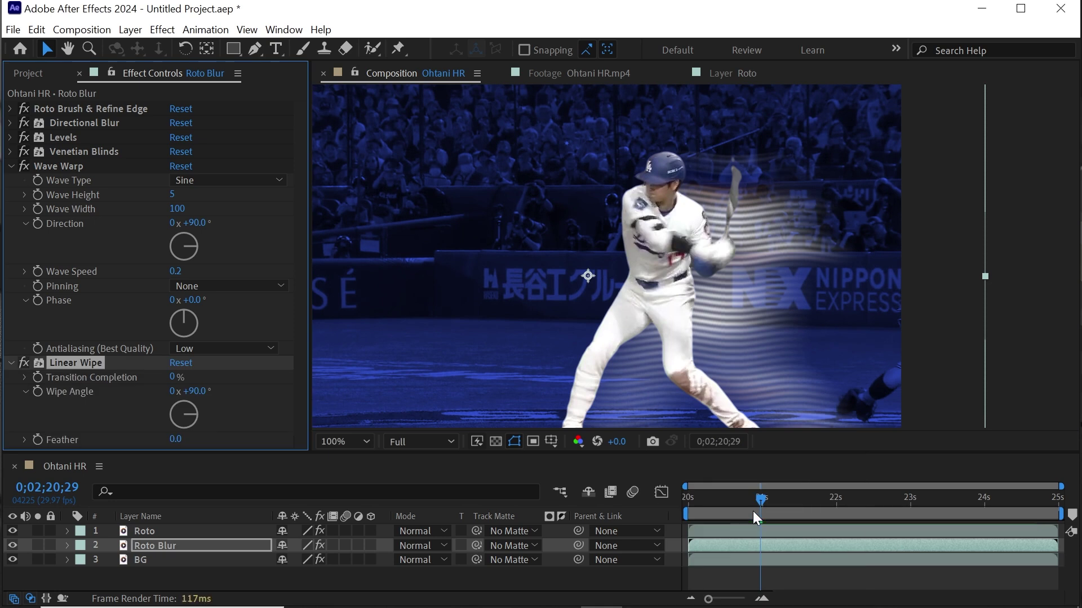
click(12, 167)
At 21 seconds, set wipe angle −90° and keyframe transition completion at 50%
drag(202, 192, 212, 209)
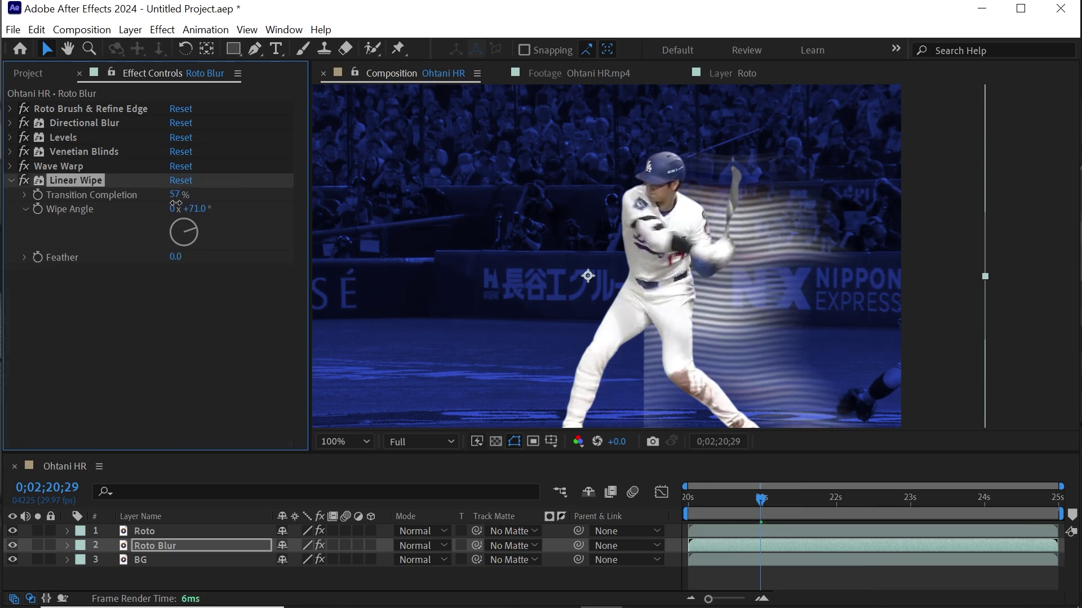
drag(176, 203, 121, 262)
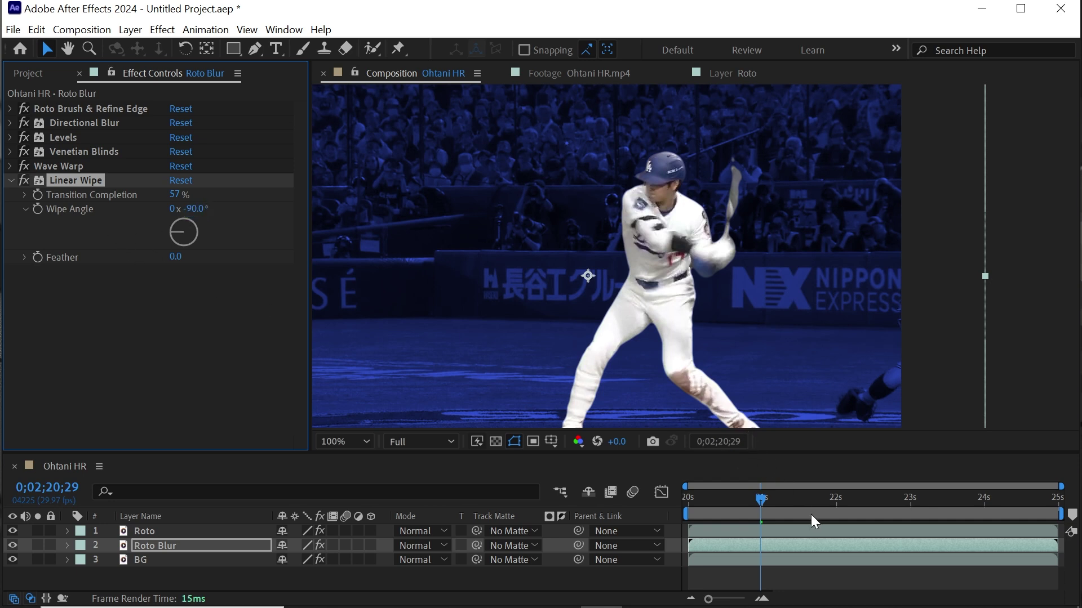
key(Page_Down)
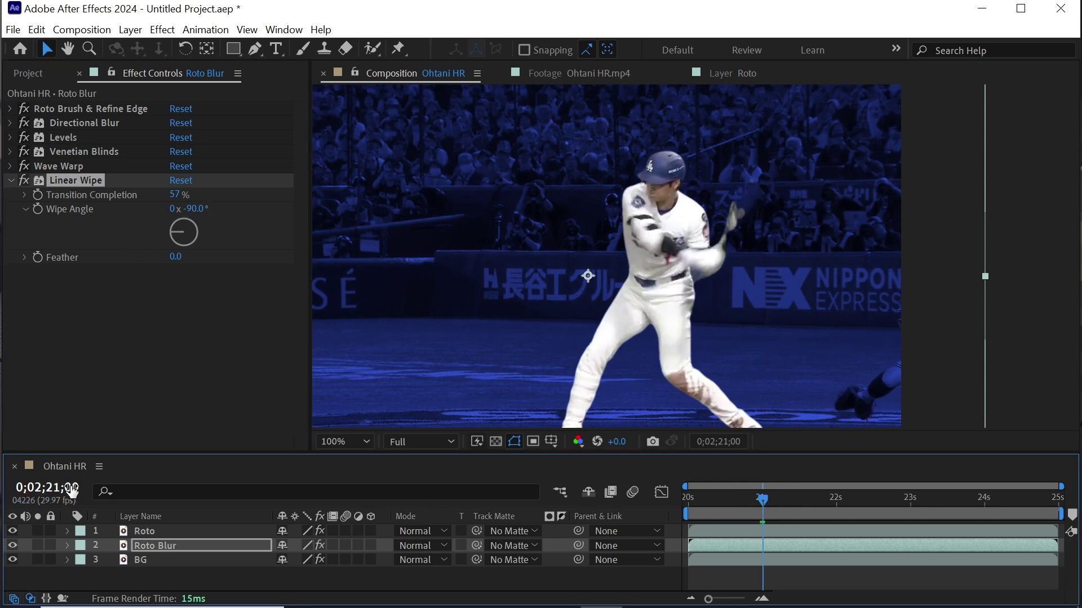
mouse_move(175, 194)
mouse_down()
mouse_move(156, 195)
mouse_move(171, 195)
mouse_up()
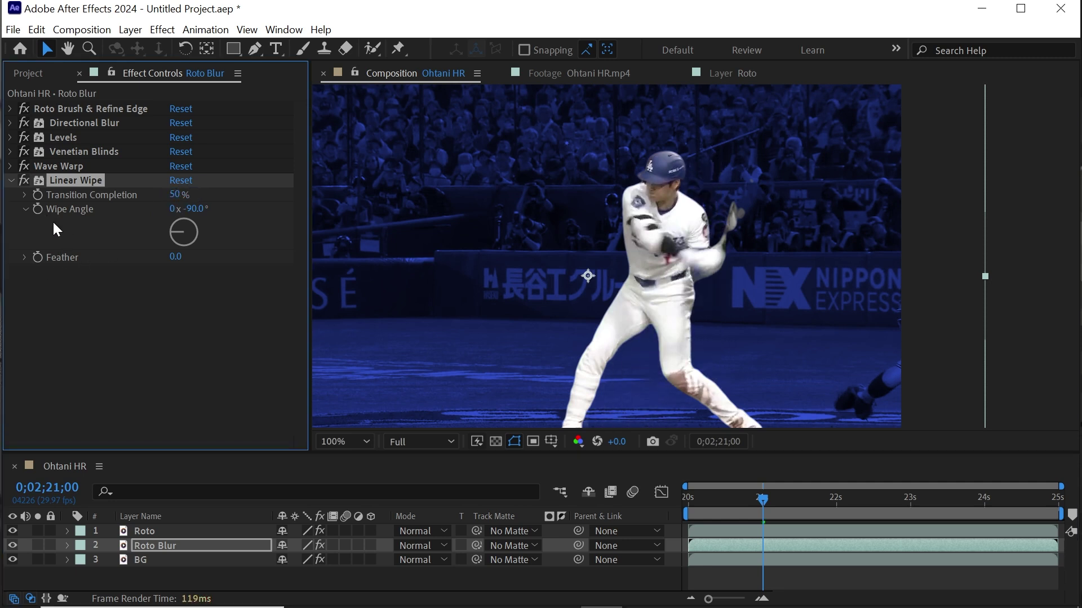
click(37, 195)
Add a 0% completion keyframe about half a second later and set feather to 200
key(u)
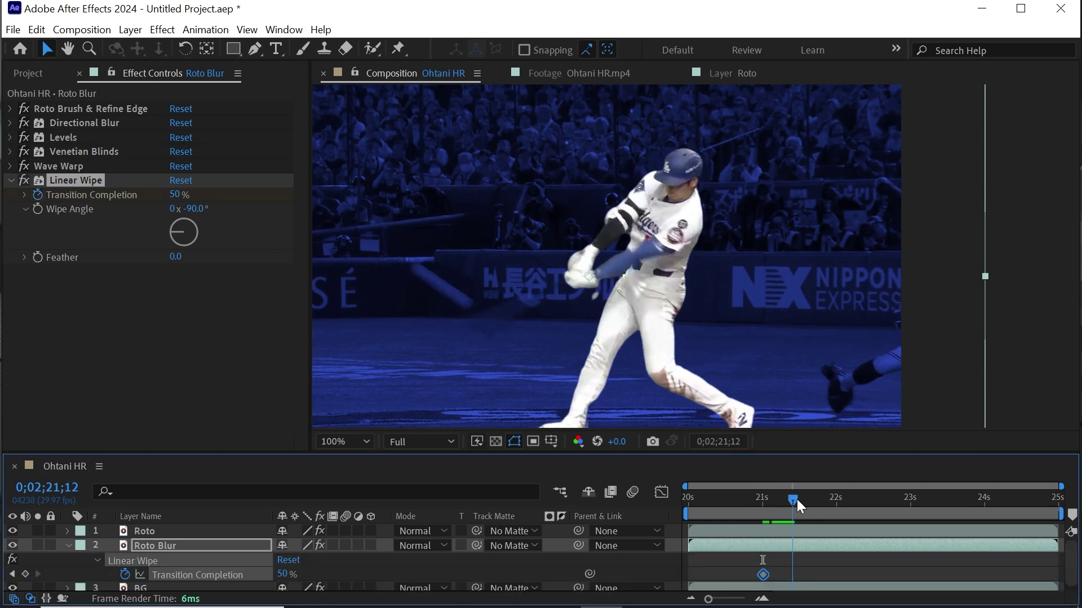
drag(764, 499, 805, 499)
mouse_move(181, 195)
mouse_down()
mouse_move(189, 193)
mouse_move(141, 192)
mouse_up()
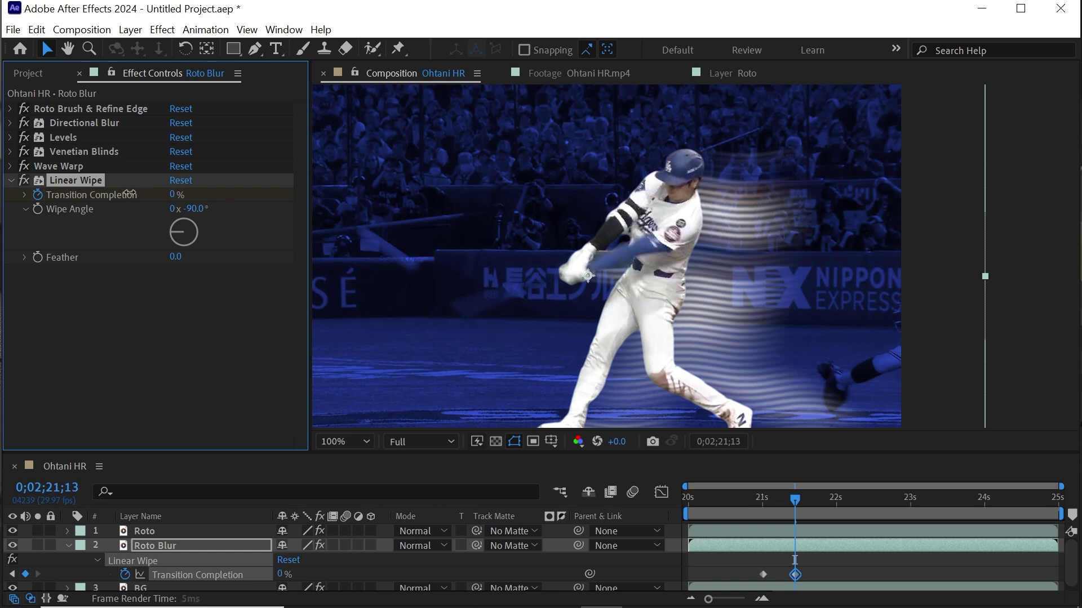
drag(761, 499, 776, 503)
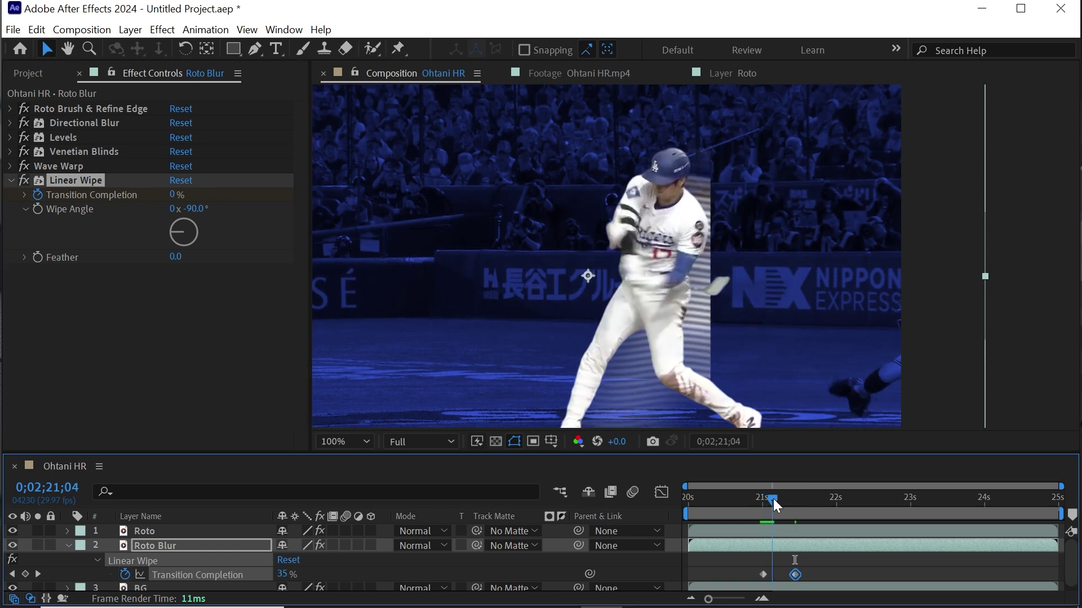
click(165, 253)
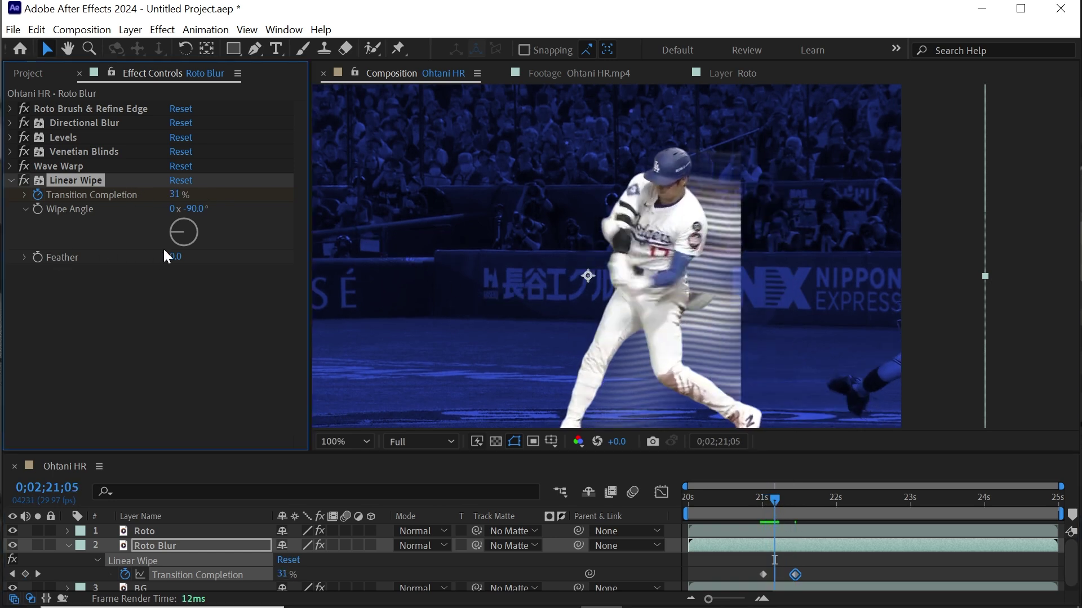
text(20)
key(Return)
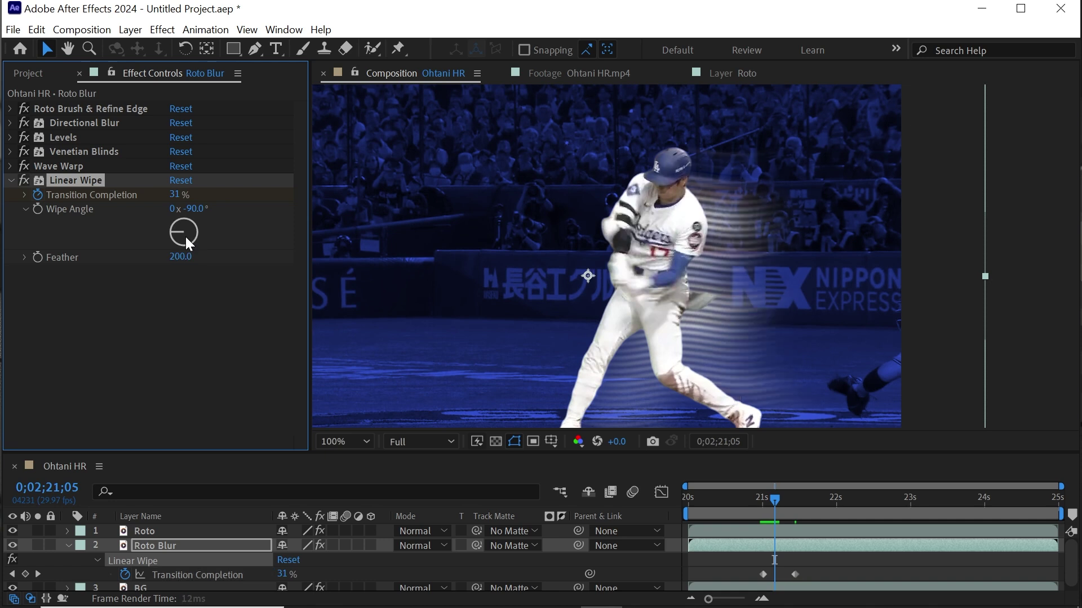
Nudge the end keyframe slightly later and preview the wipe from just before 21 seconds
click(747, 502)
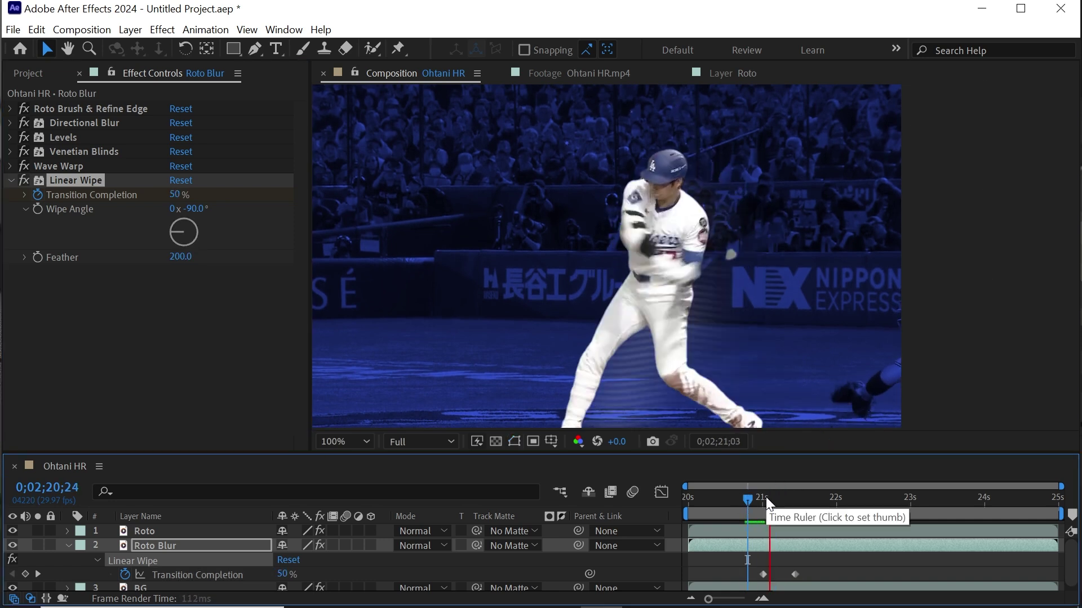
click(755, 498)
drag(801, 577, 807, 575)
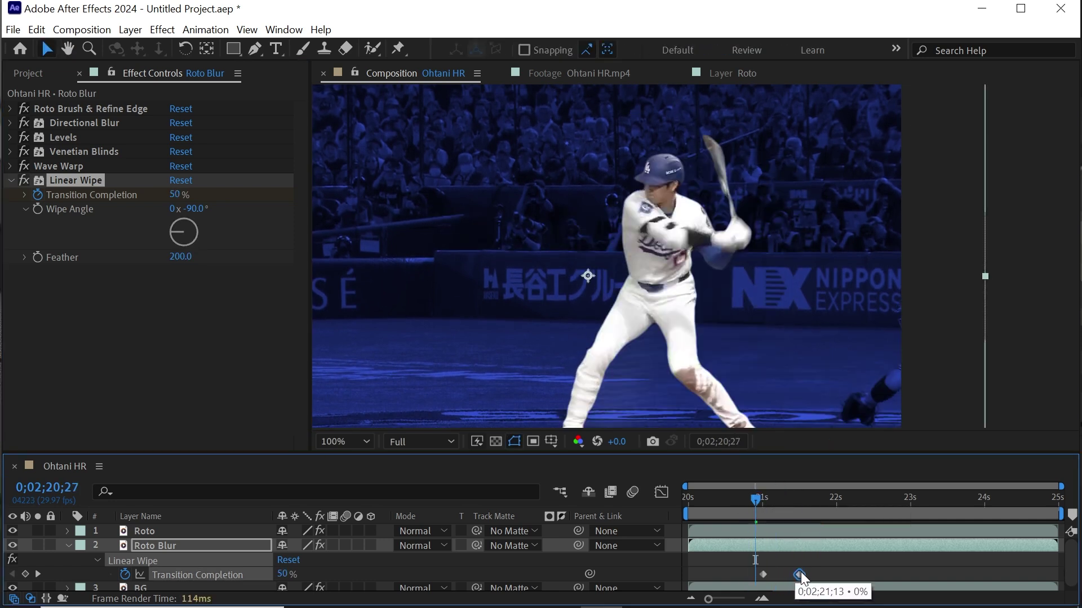
key(space)
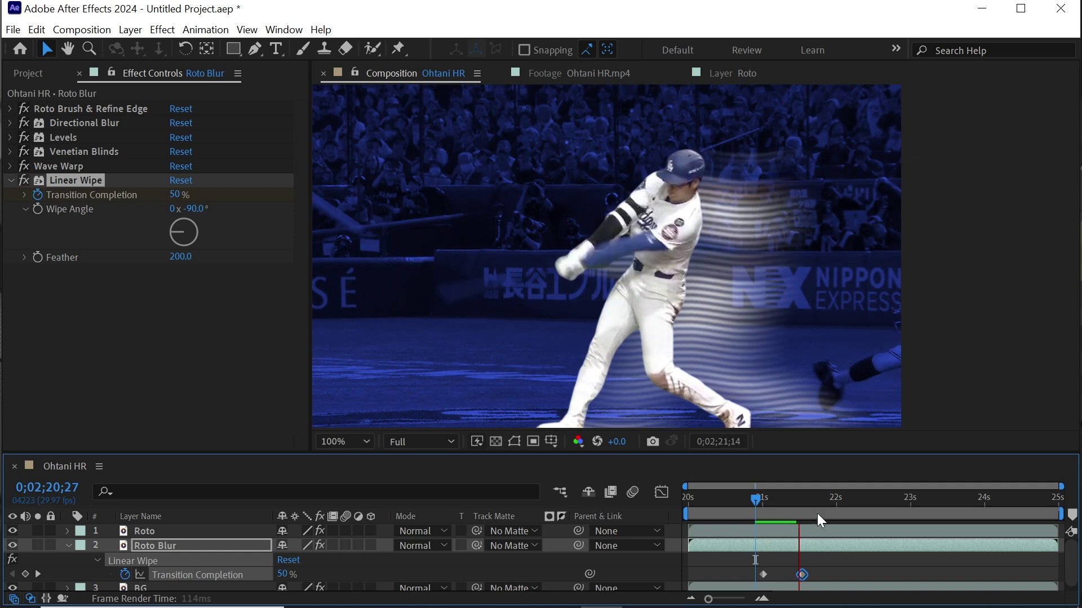
click(745, 497)
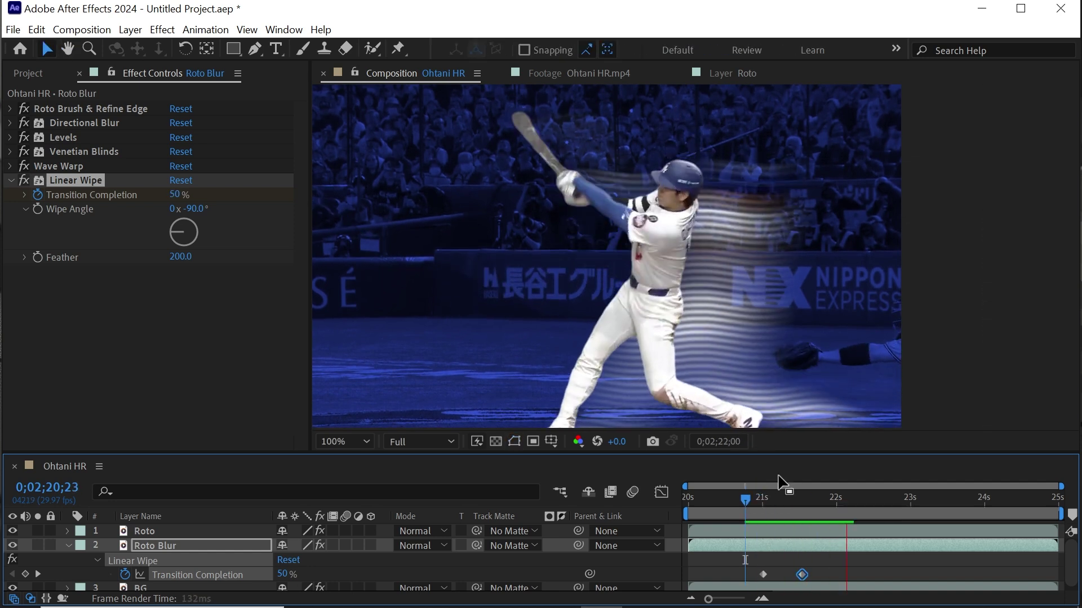
key(space)
click(750, 497)
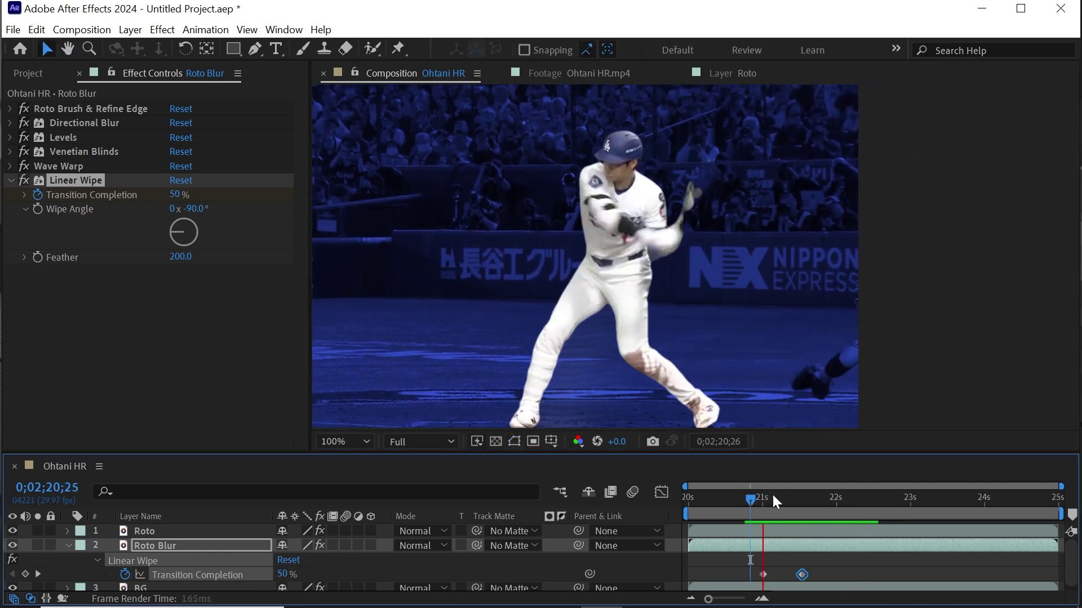
key(space)
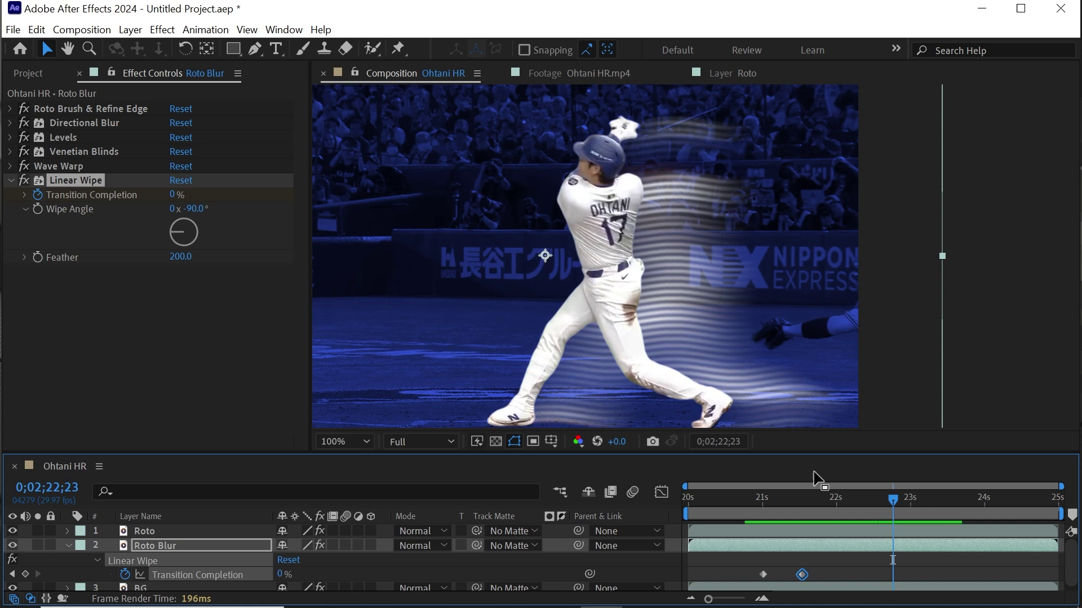
key(space)
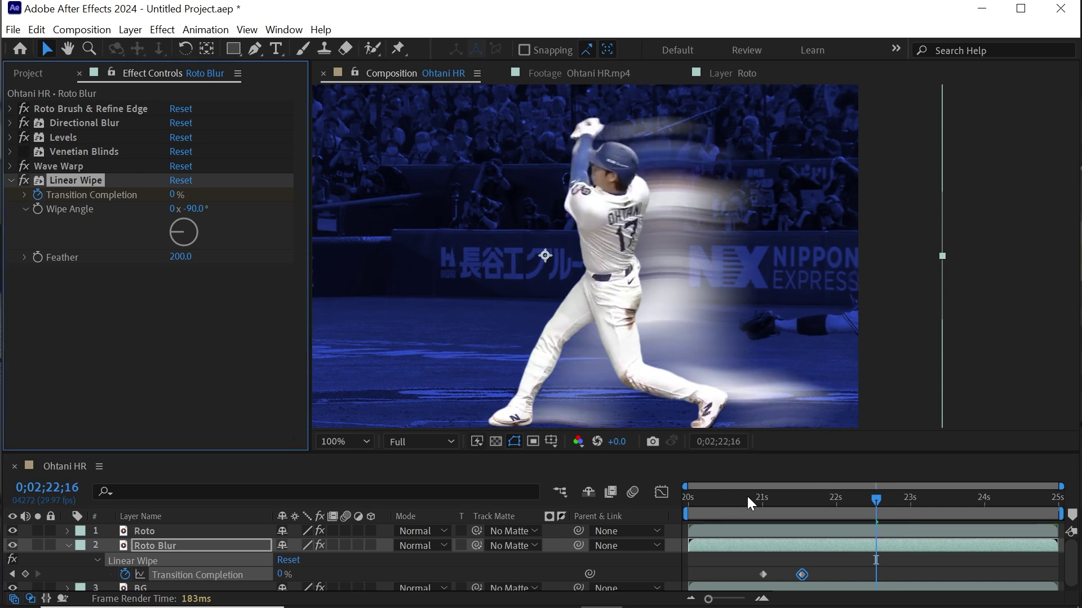
click(750, 499)
key(space)
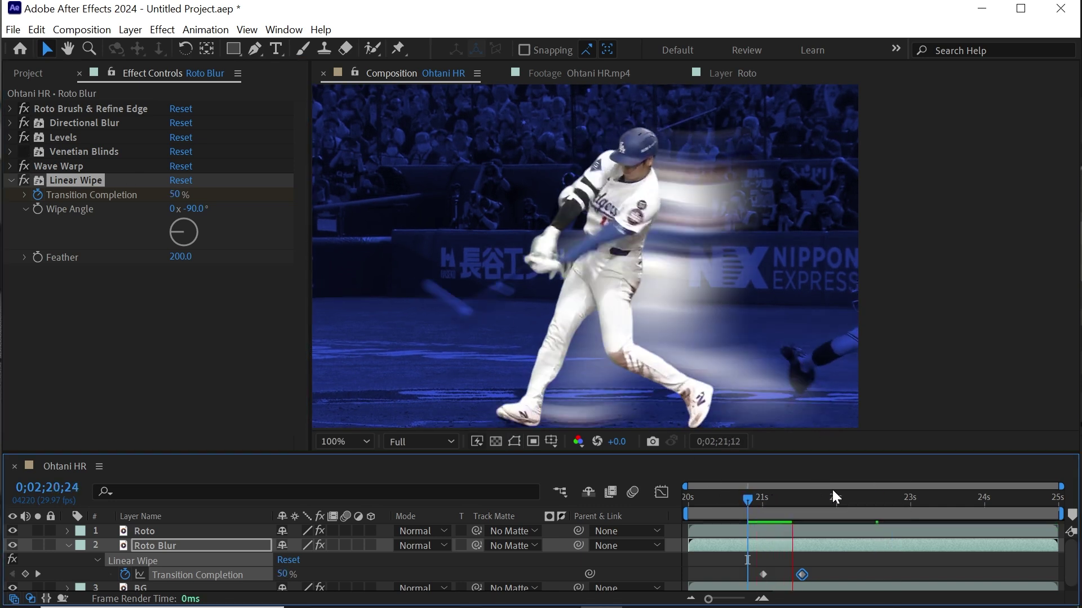